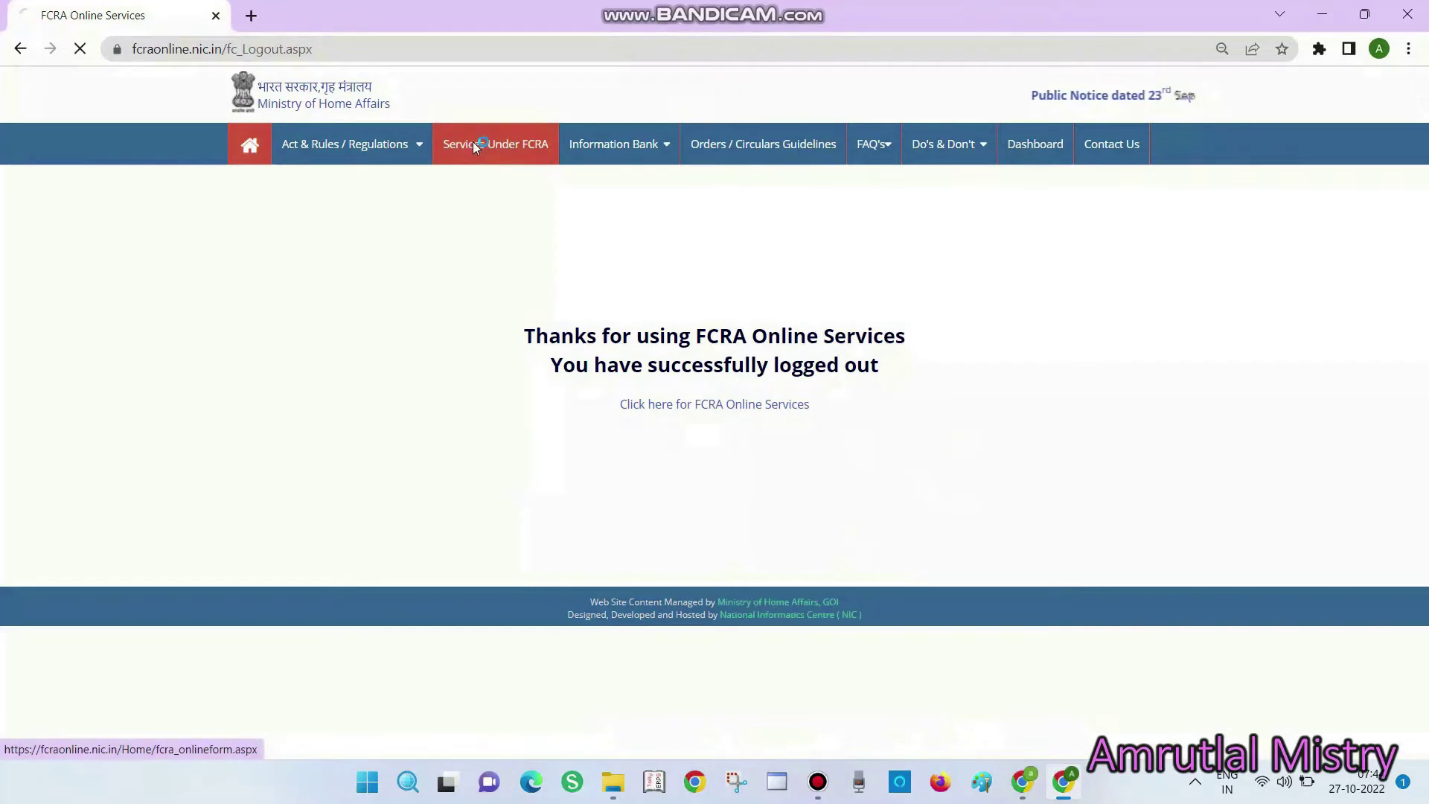
# Scroll down the FCRA online forms list to bring the FC-4 Intimation - Annual Returns link into view
pyautogui.scroll(-2, 386, 662)
pyautogui.scroll(-1, 386, 662)
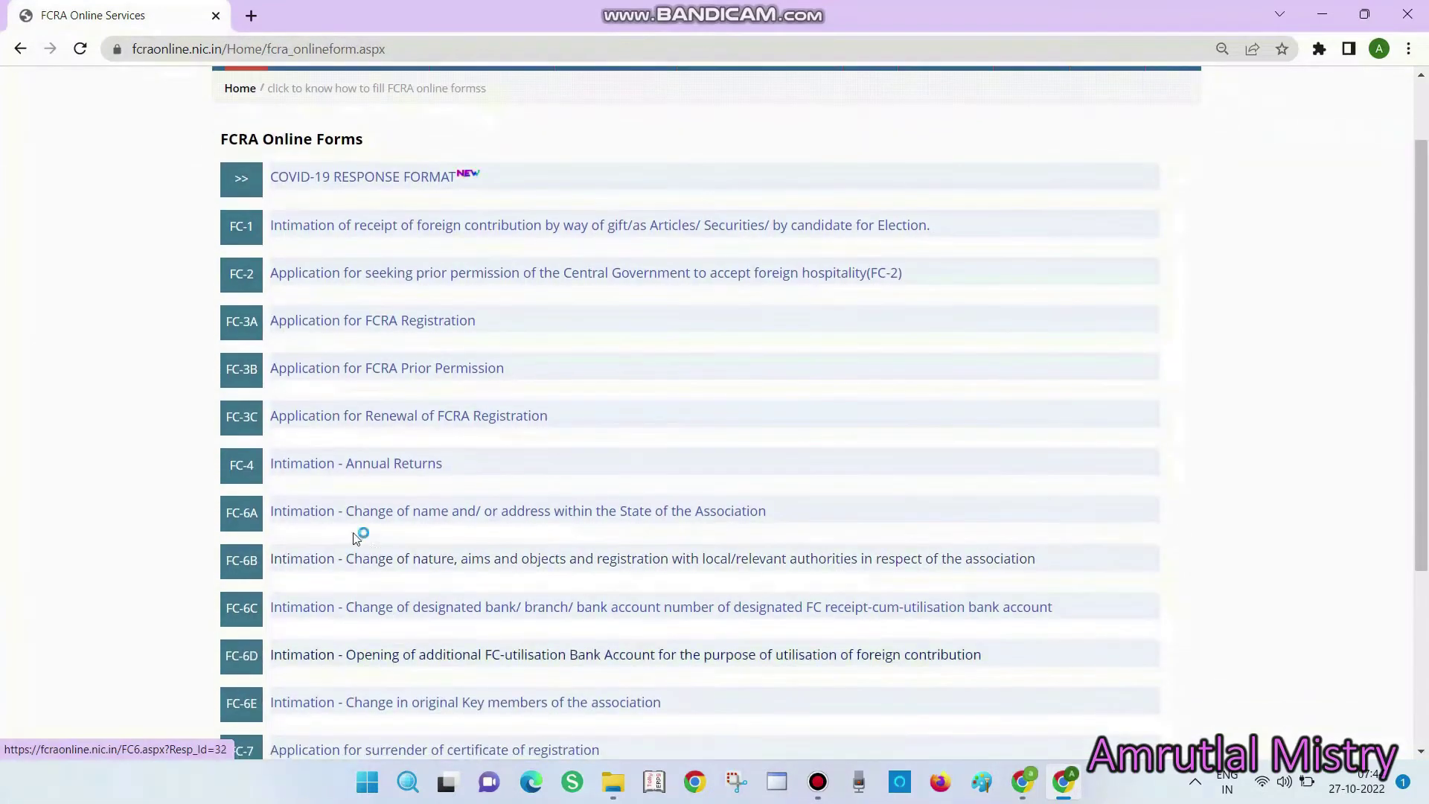
# Open FC-4 Annual Returns, apply online, accept the notice and log in with the access code
pyautogui.click(388, 474)
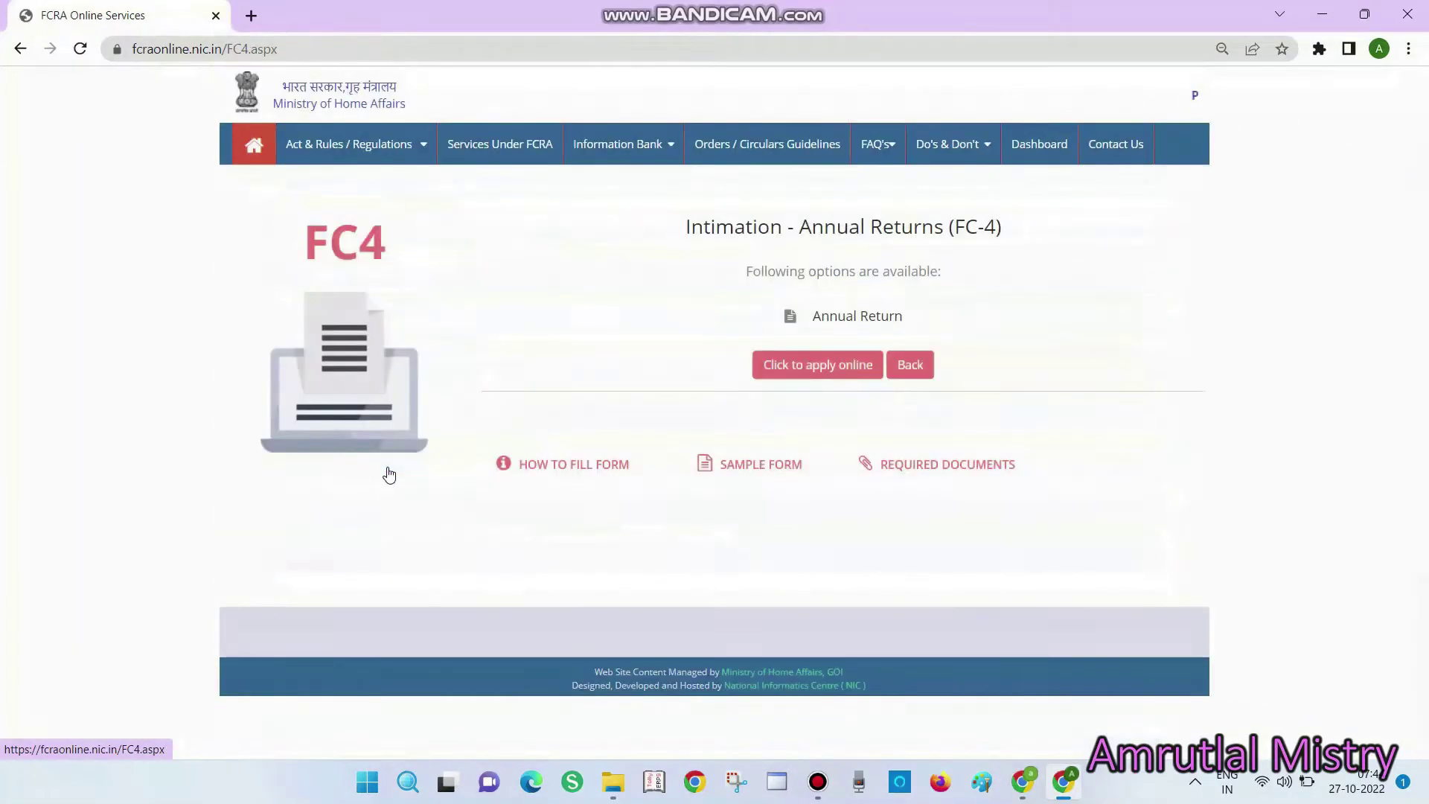
pyautogui.click(797, 367)
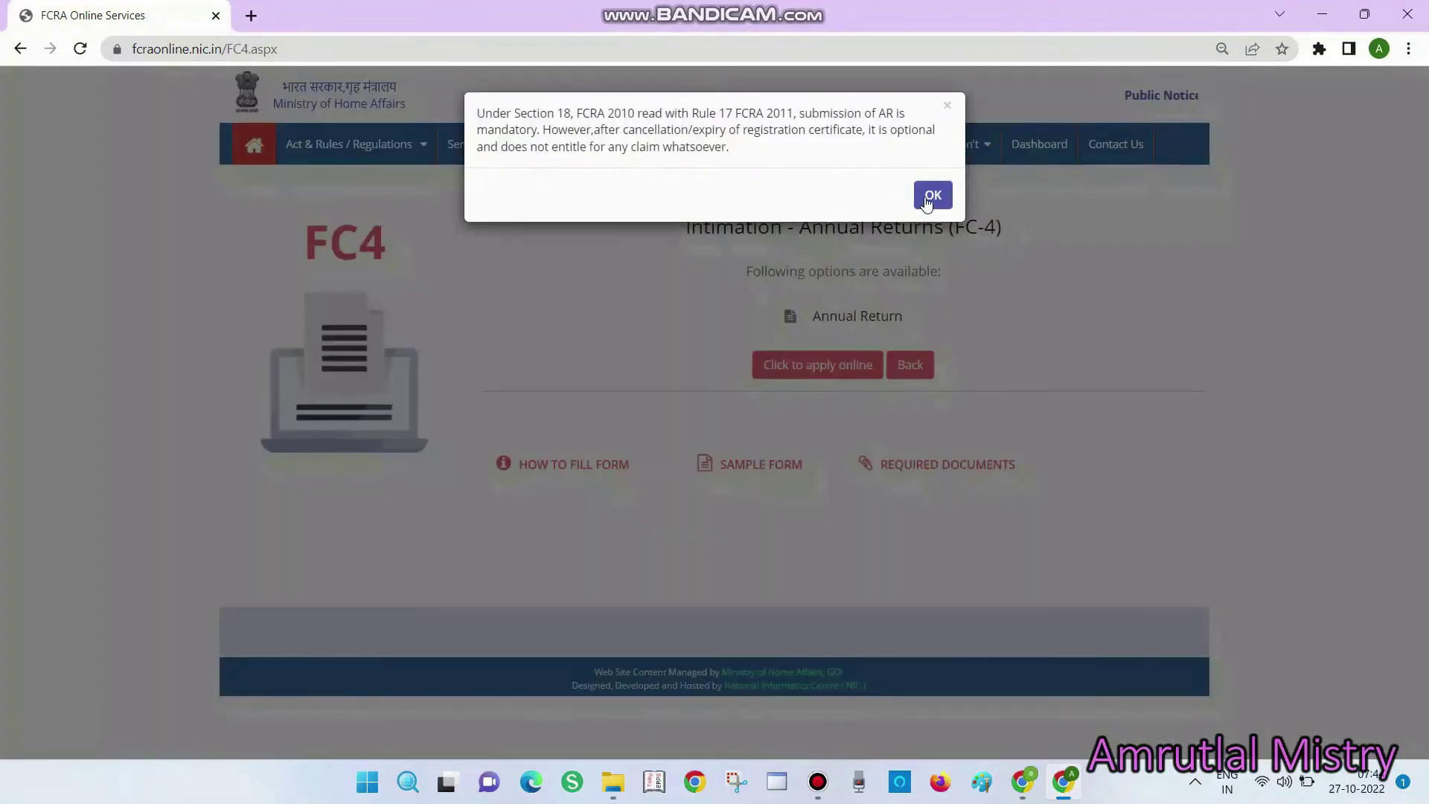
pyautogui.click(926, 199)
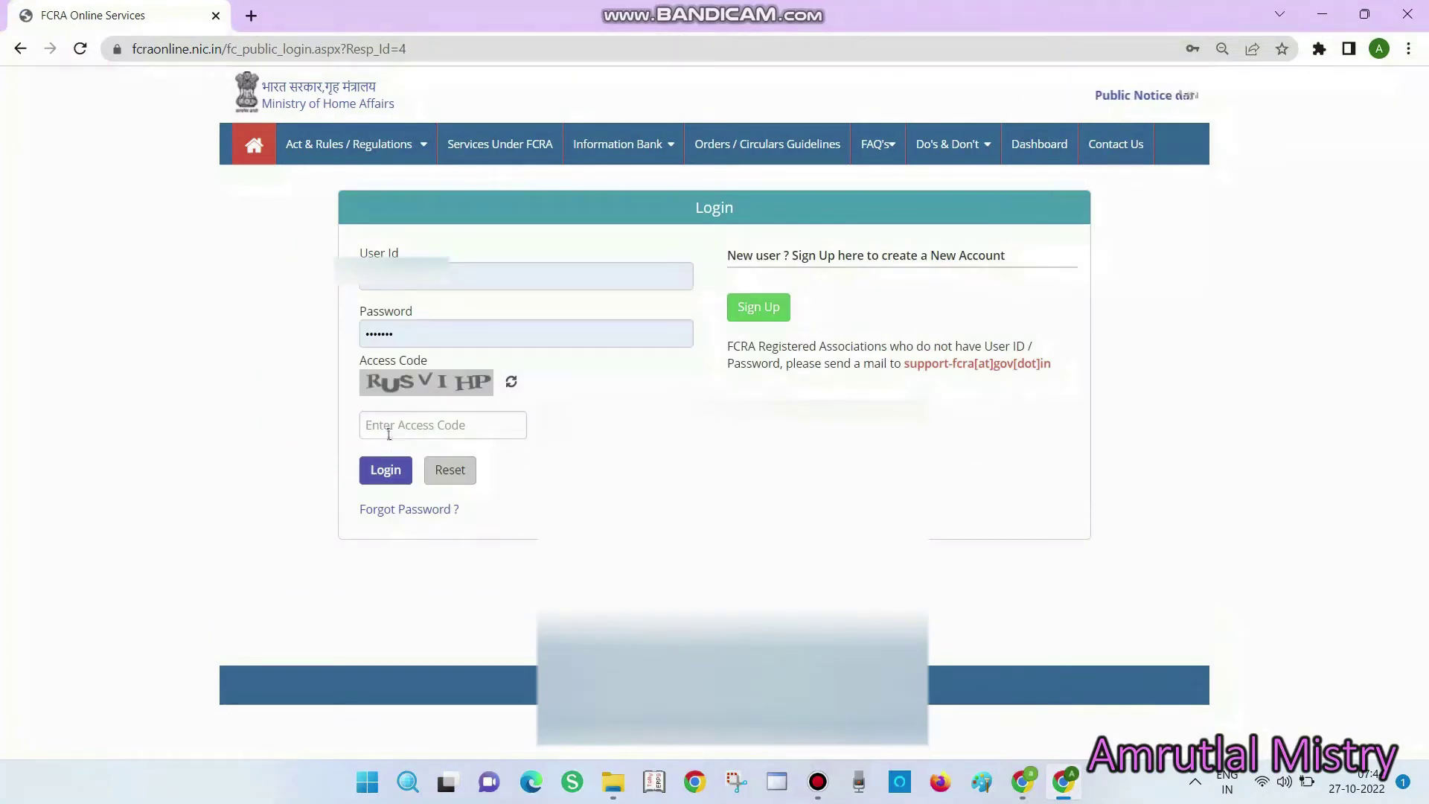
pyautogui.click(388, 434)
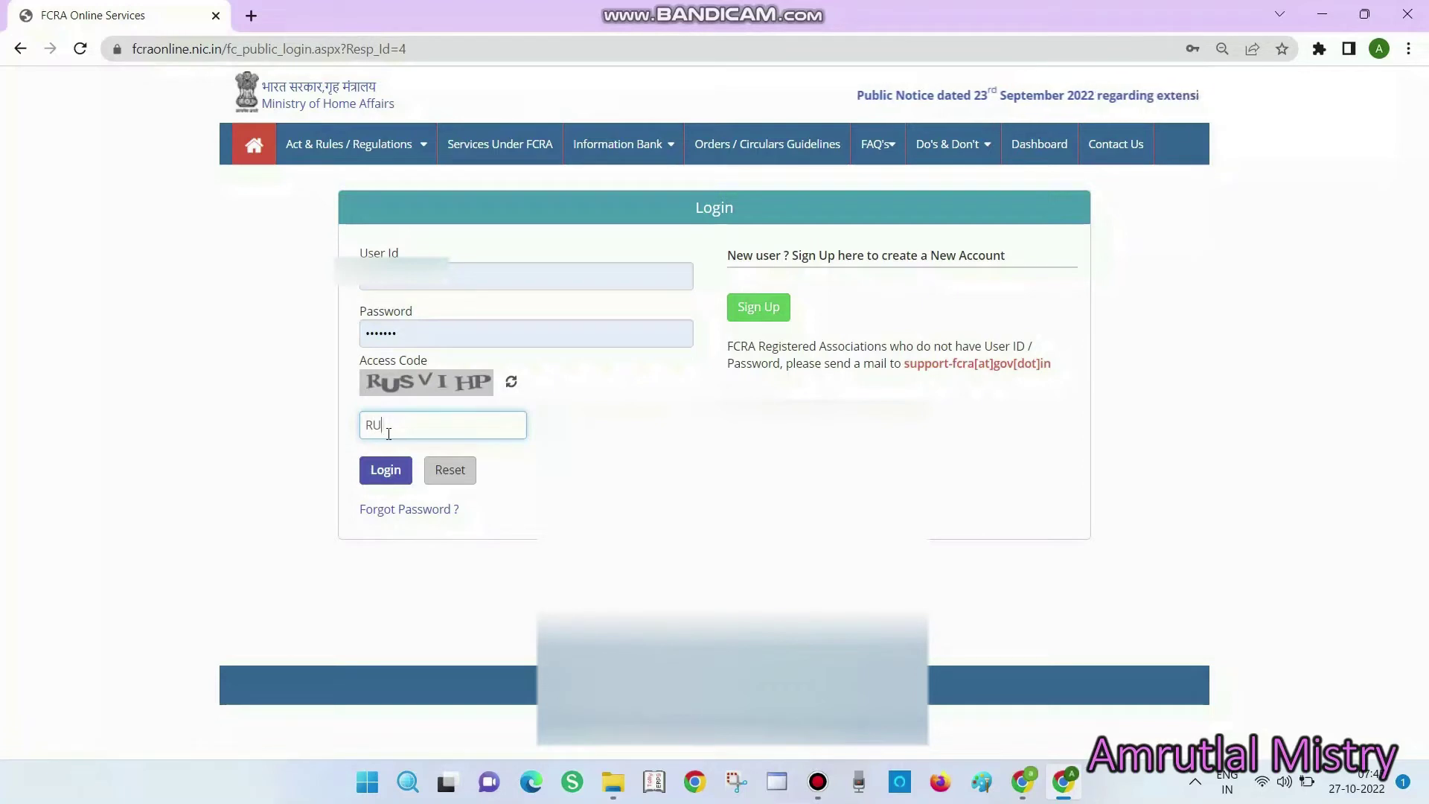
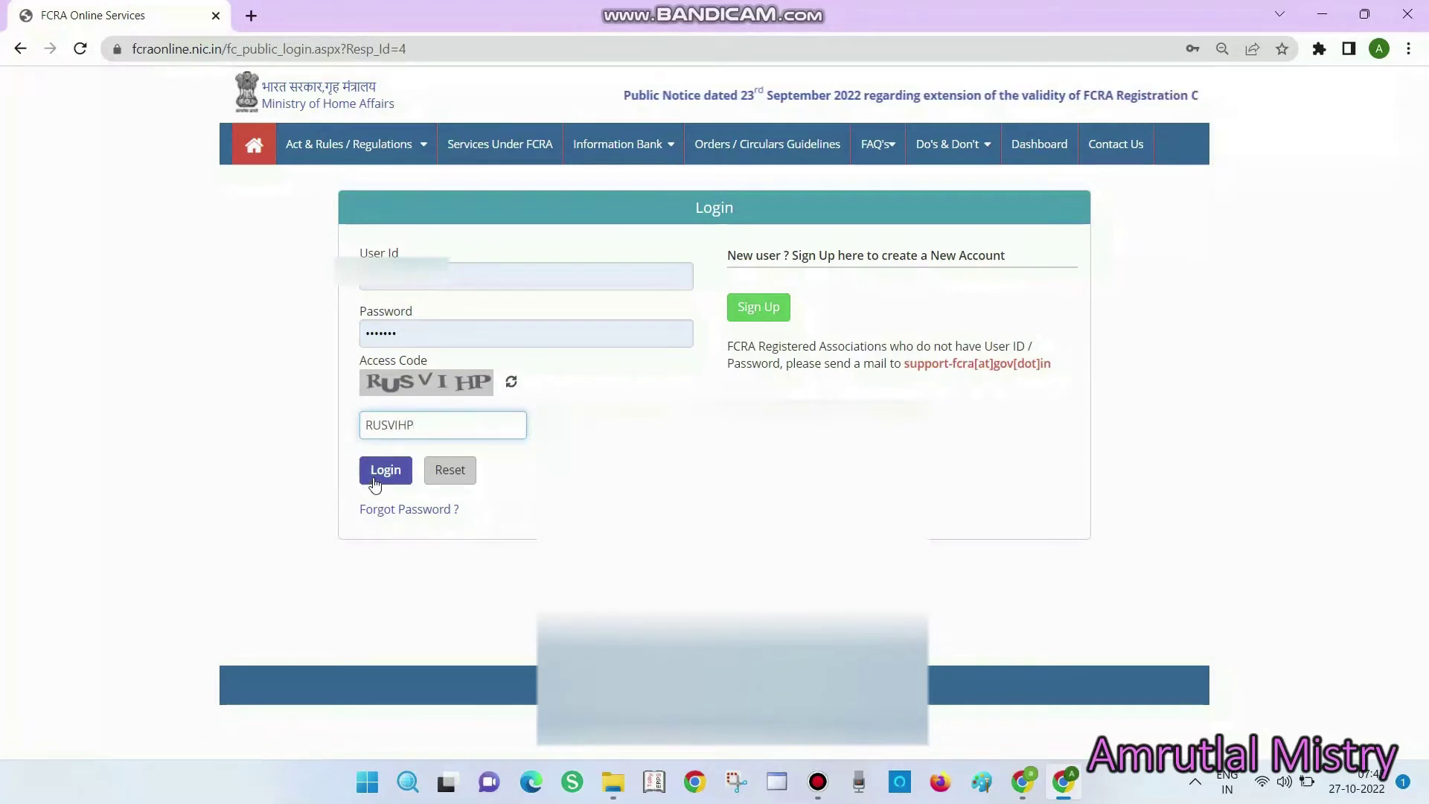
pyautogui.click(374, 482)
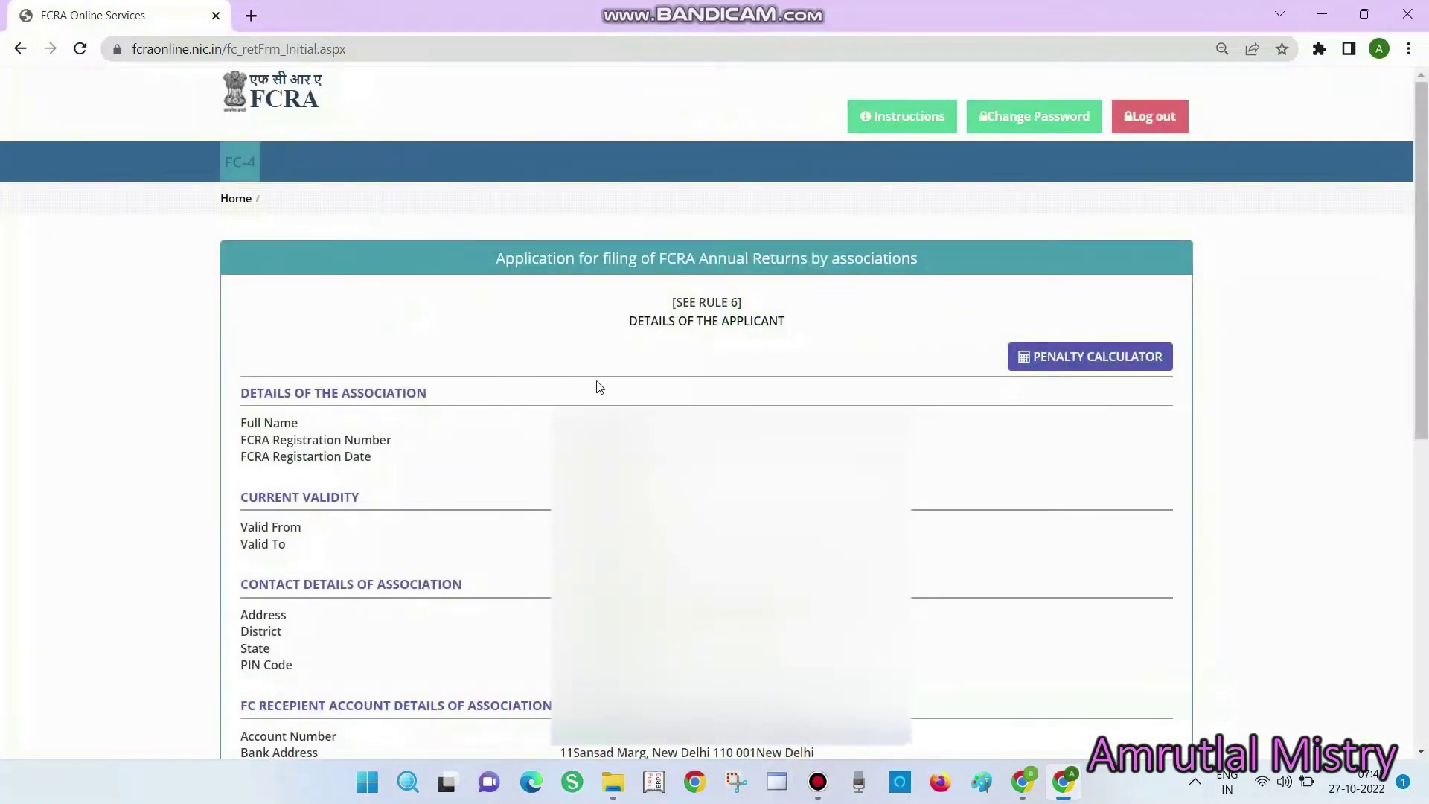
# Paste the brought-forward amount 5893398.00 from the Excel sheet into field (a)
pyautogui.moveTo(685, 6)
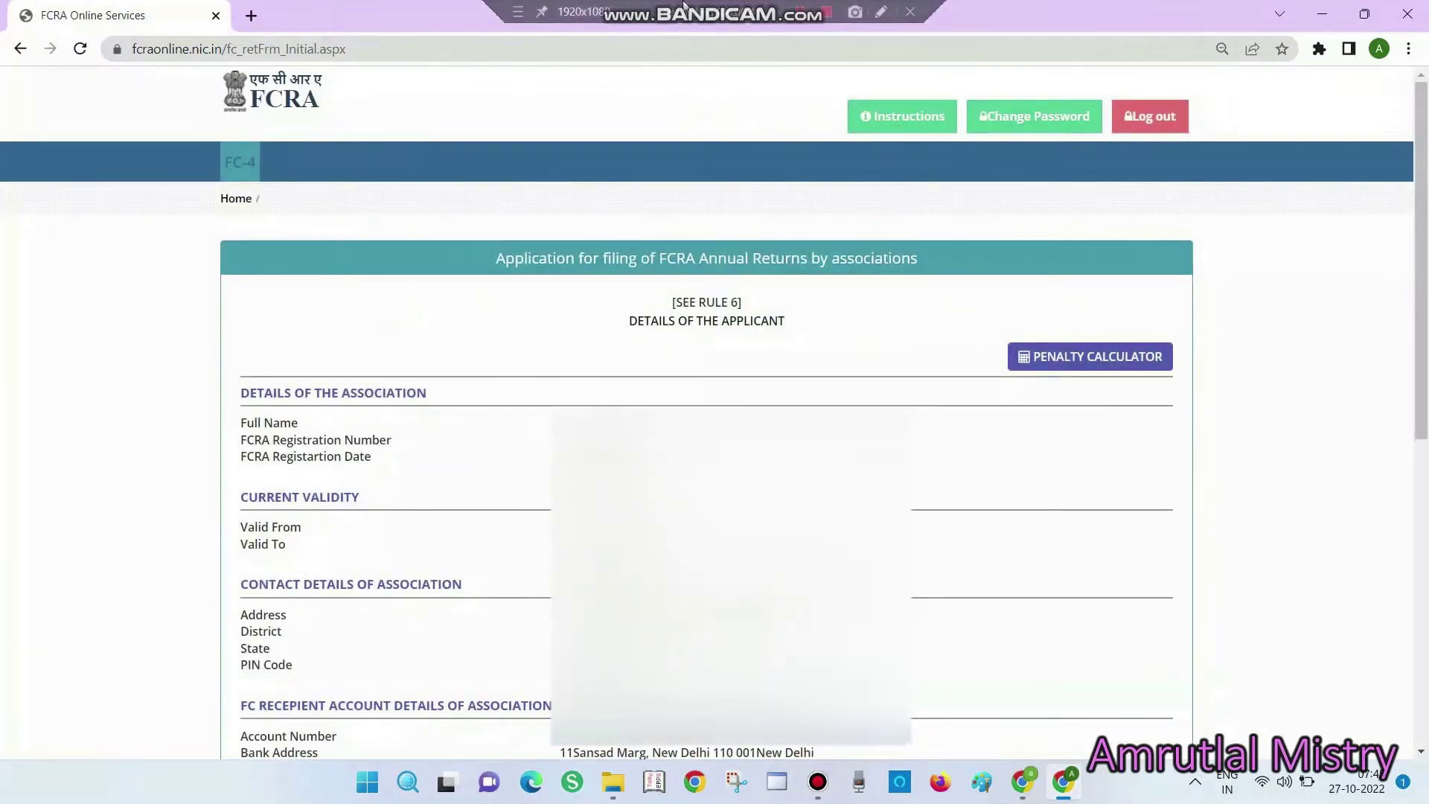
pyautogui.click(826, 13)
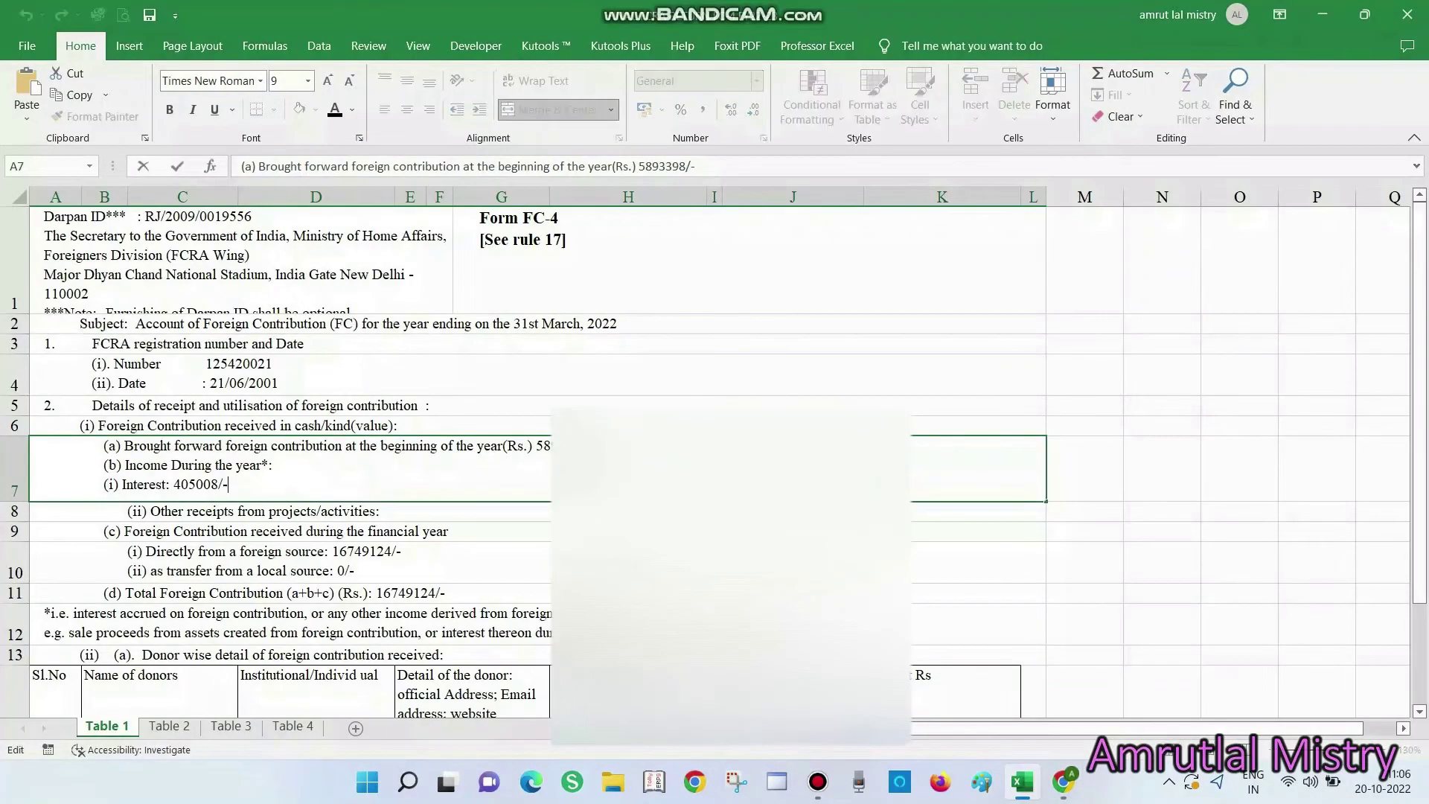
pyautogui.doubleClick(543, 449)
pyautogui.hotkey('alt', 'Tab')
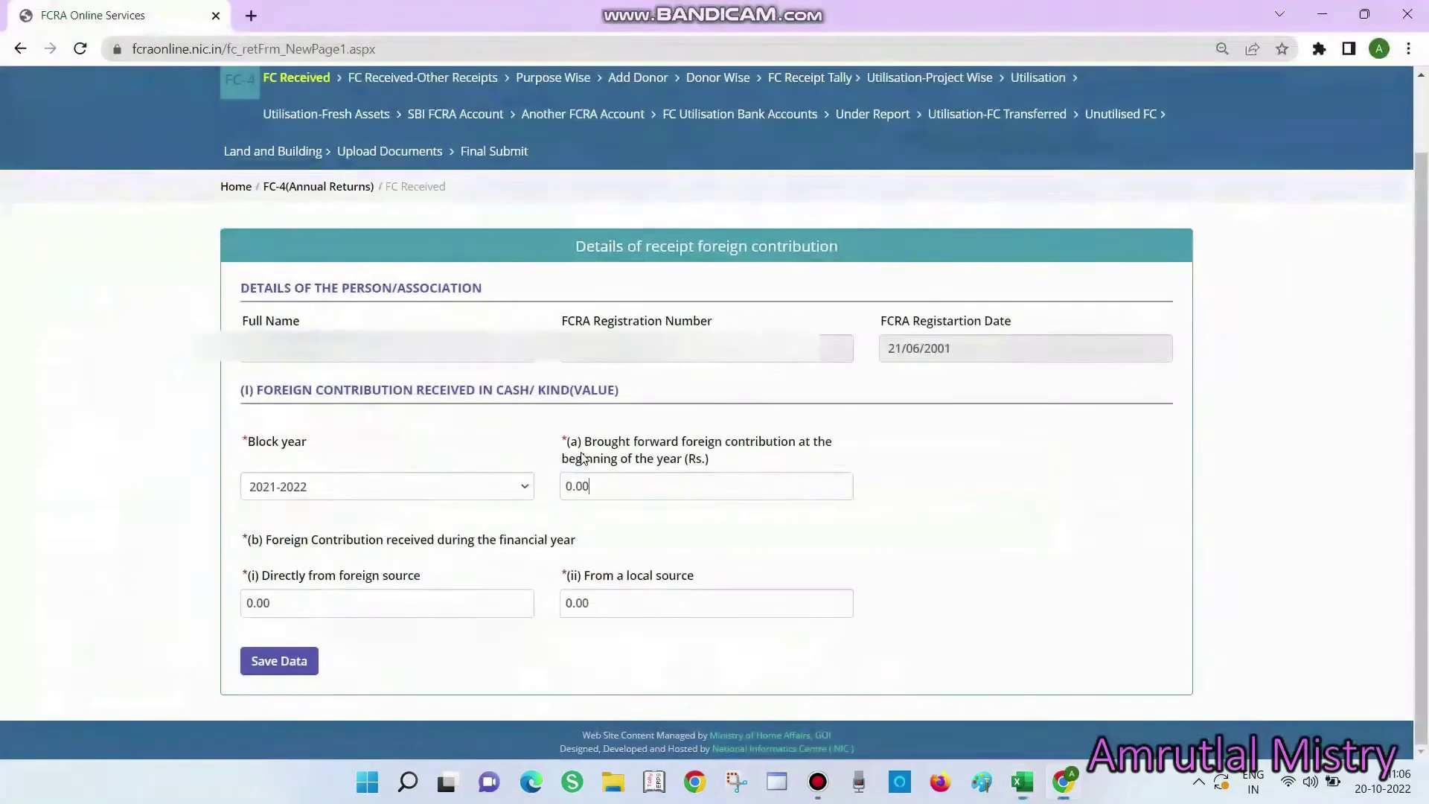
pyautogui.hotkey('ctrl', 'a')
pyautogui.write('5893398')
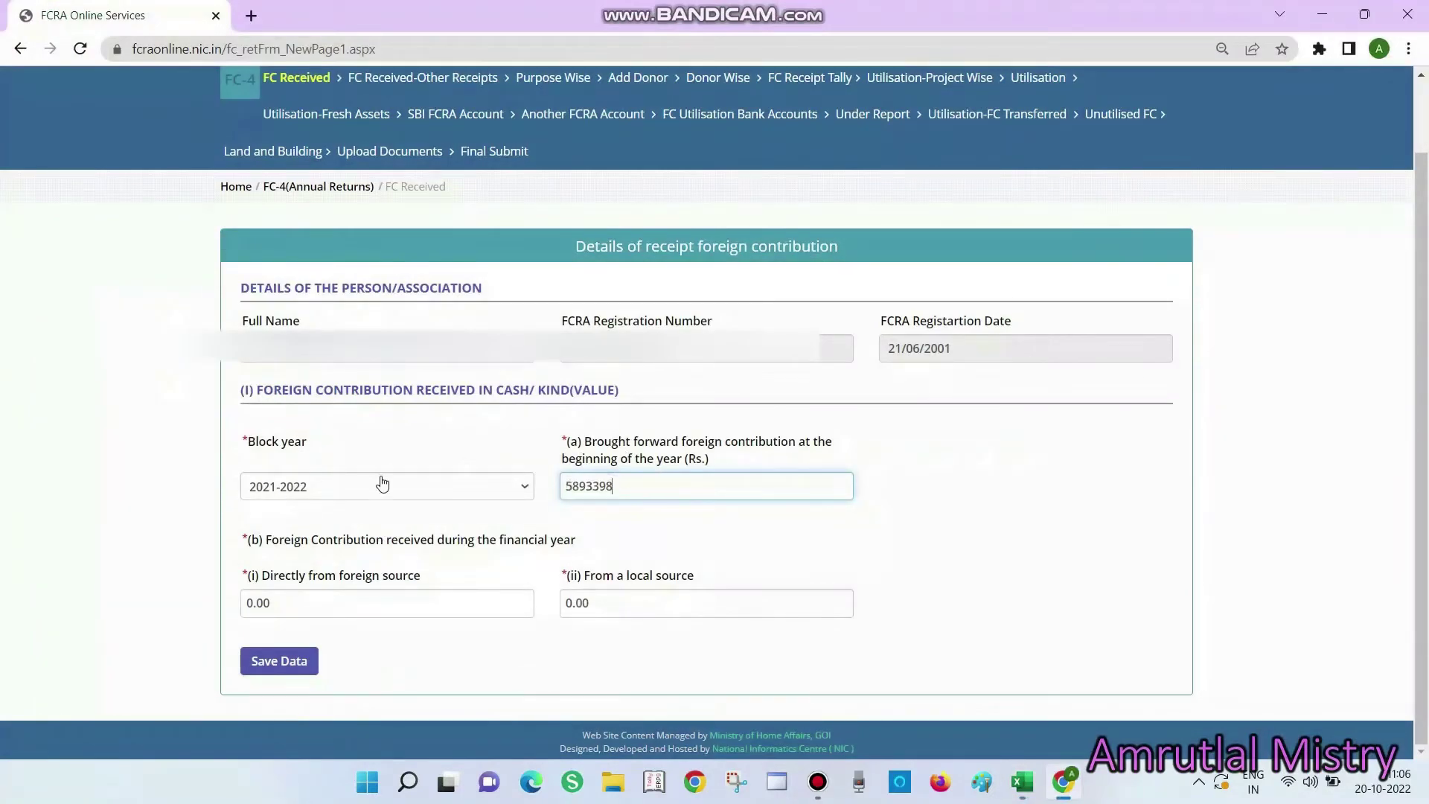
pyautogui.write('00')
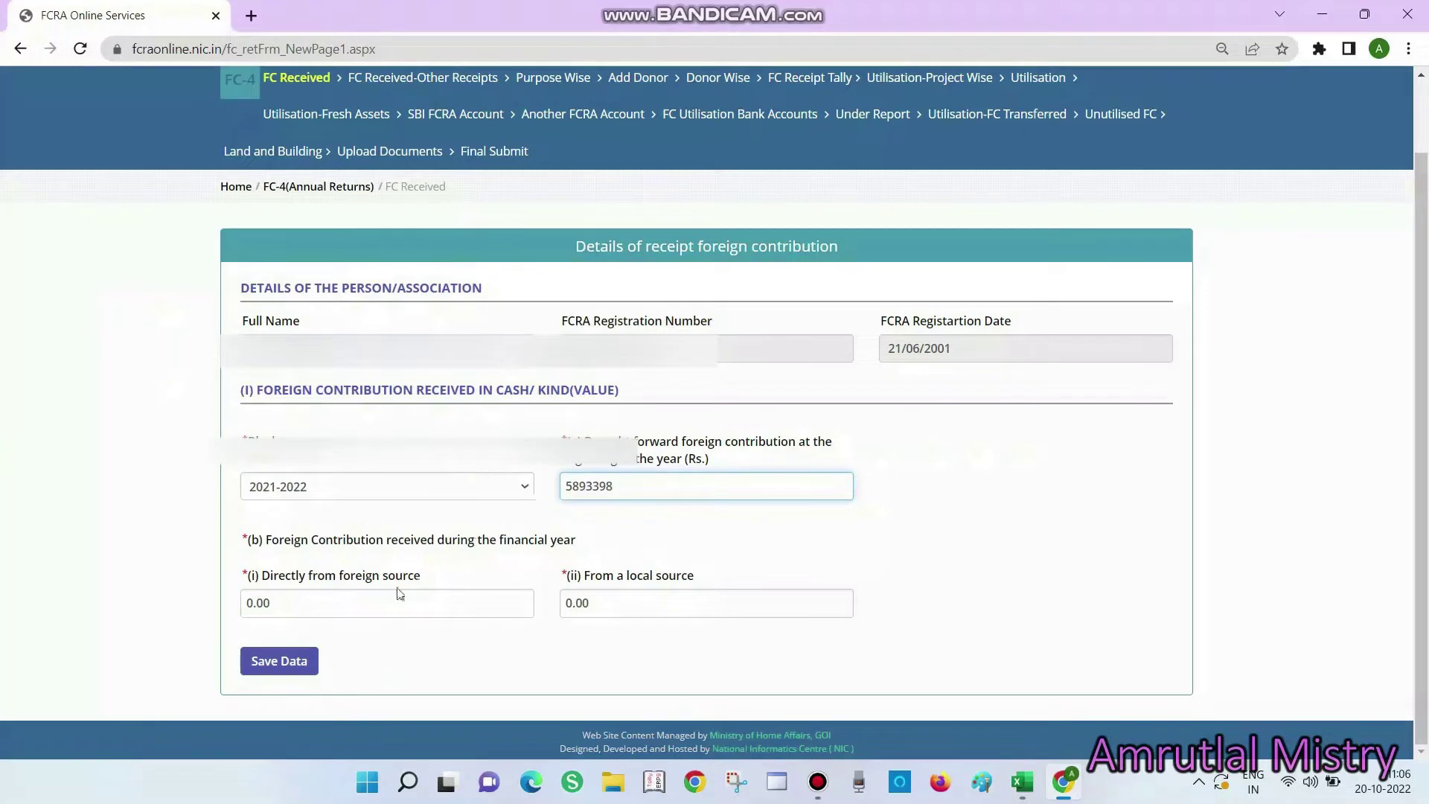
# Copy the foreign-source amount 16749124 from Excel cell A10
pyautogui.click(364, 606)
pyautogui.hotkey('alt', 'Tab')
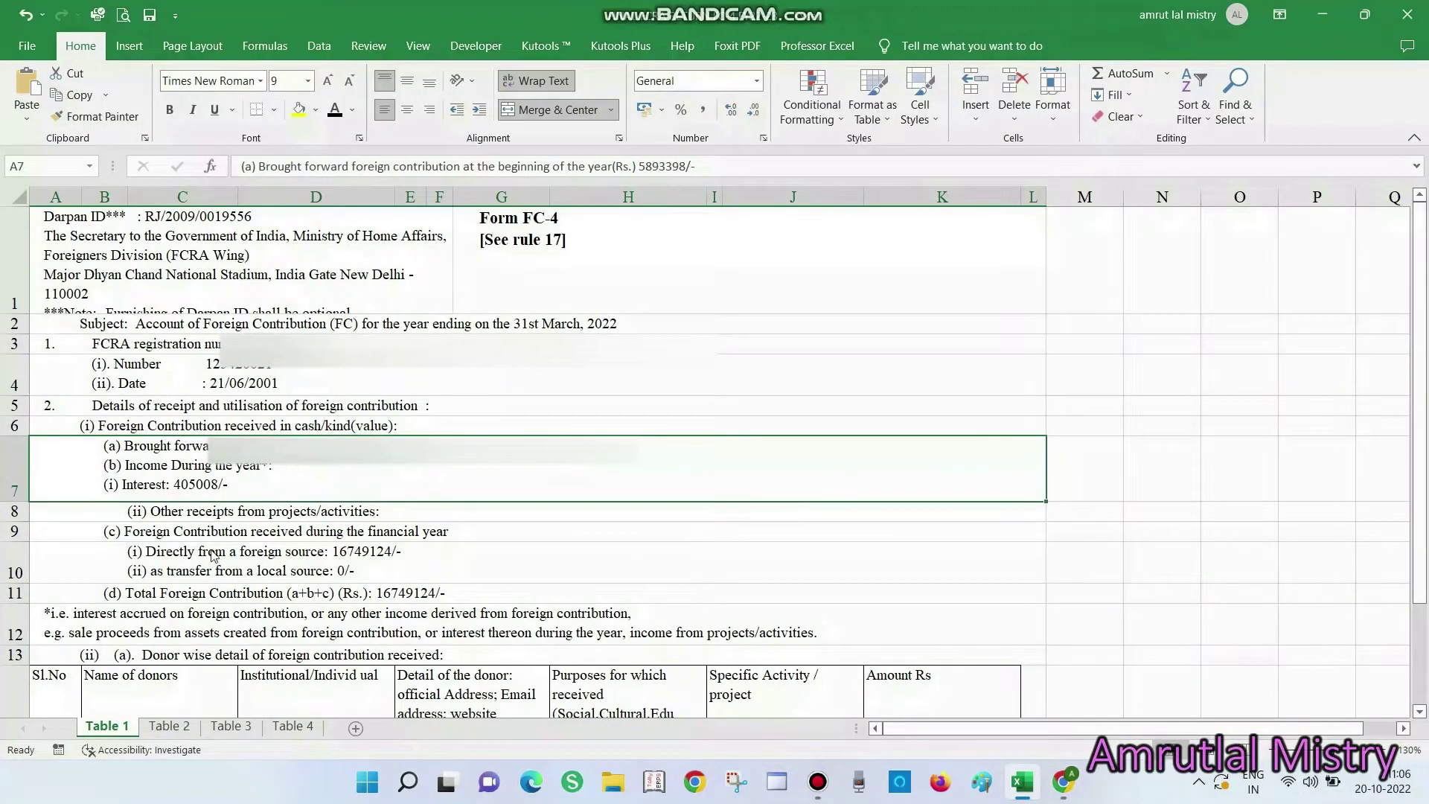
pyautogui.hotkey('alt', 'Tab')
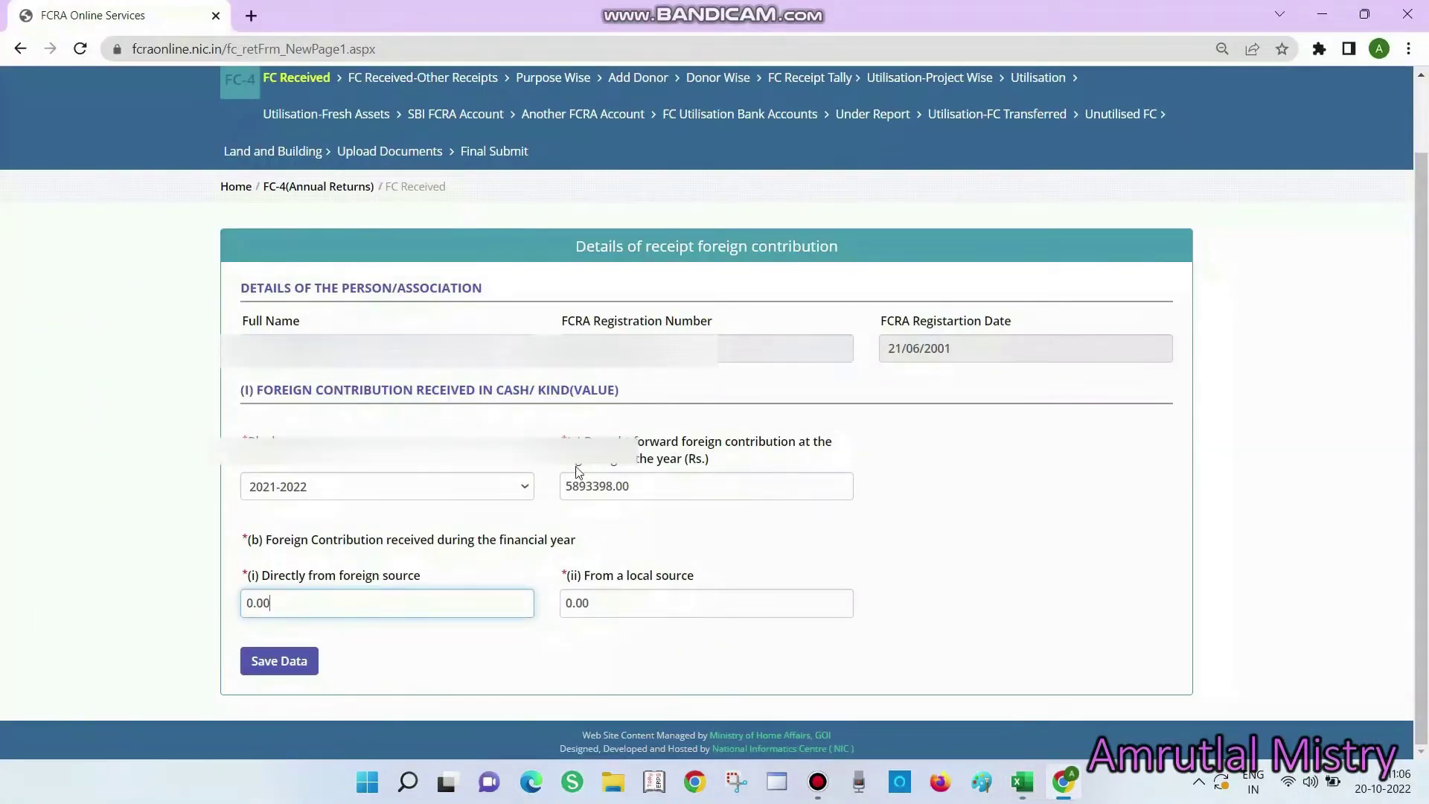
pyautogui.hotkey('alt', 'Tab')
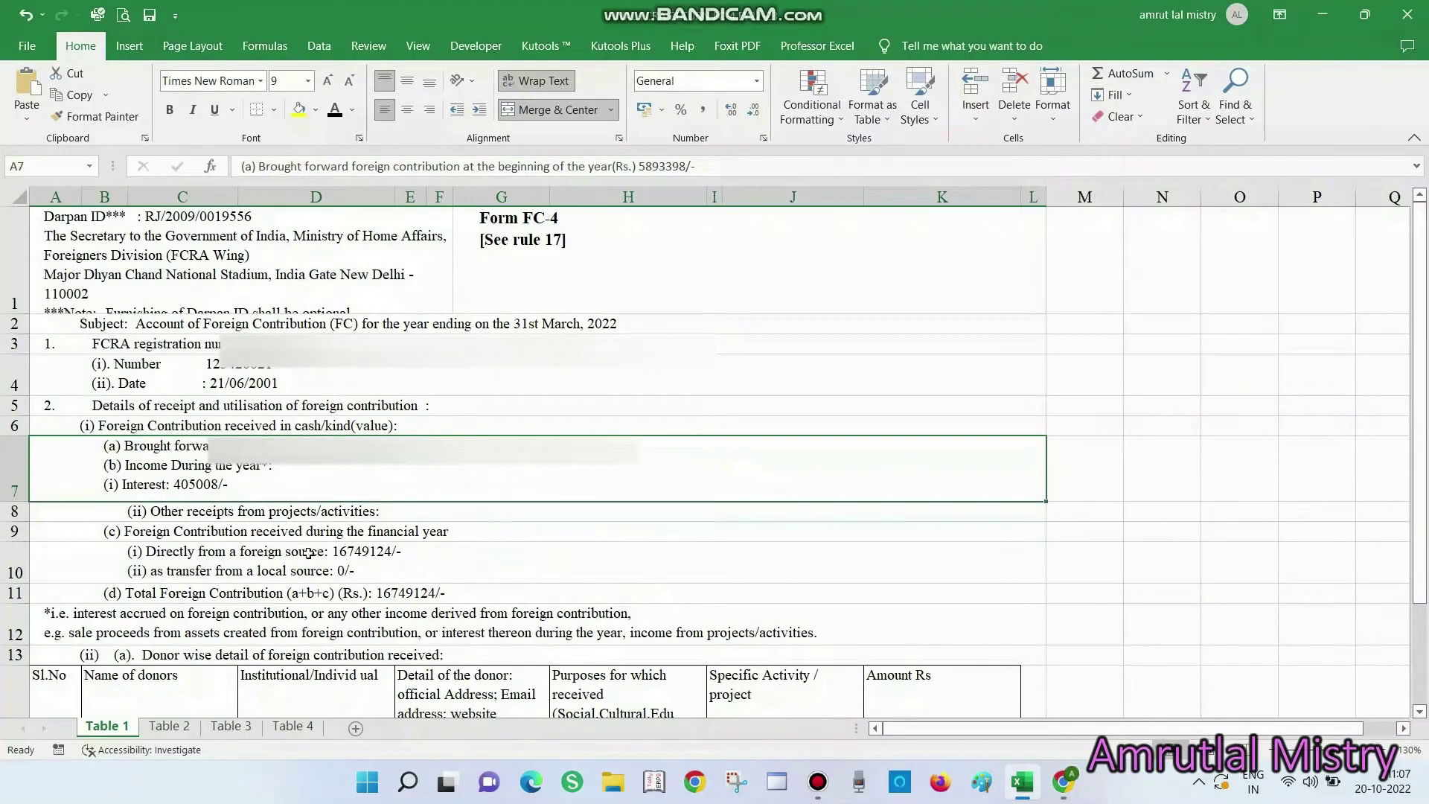
pyautogui.hotkey('alt', 'Tab')
pyautogui.hotkey('alt', 'Tab')
pyautogui.press('F2')
pyautogui.click(341, 552)
pyautogui.doubleClick(339, 551)
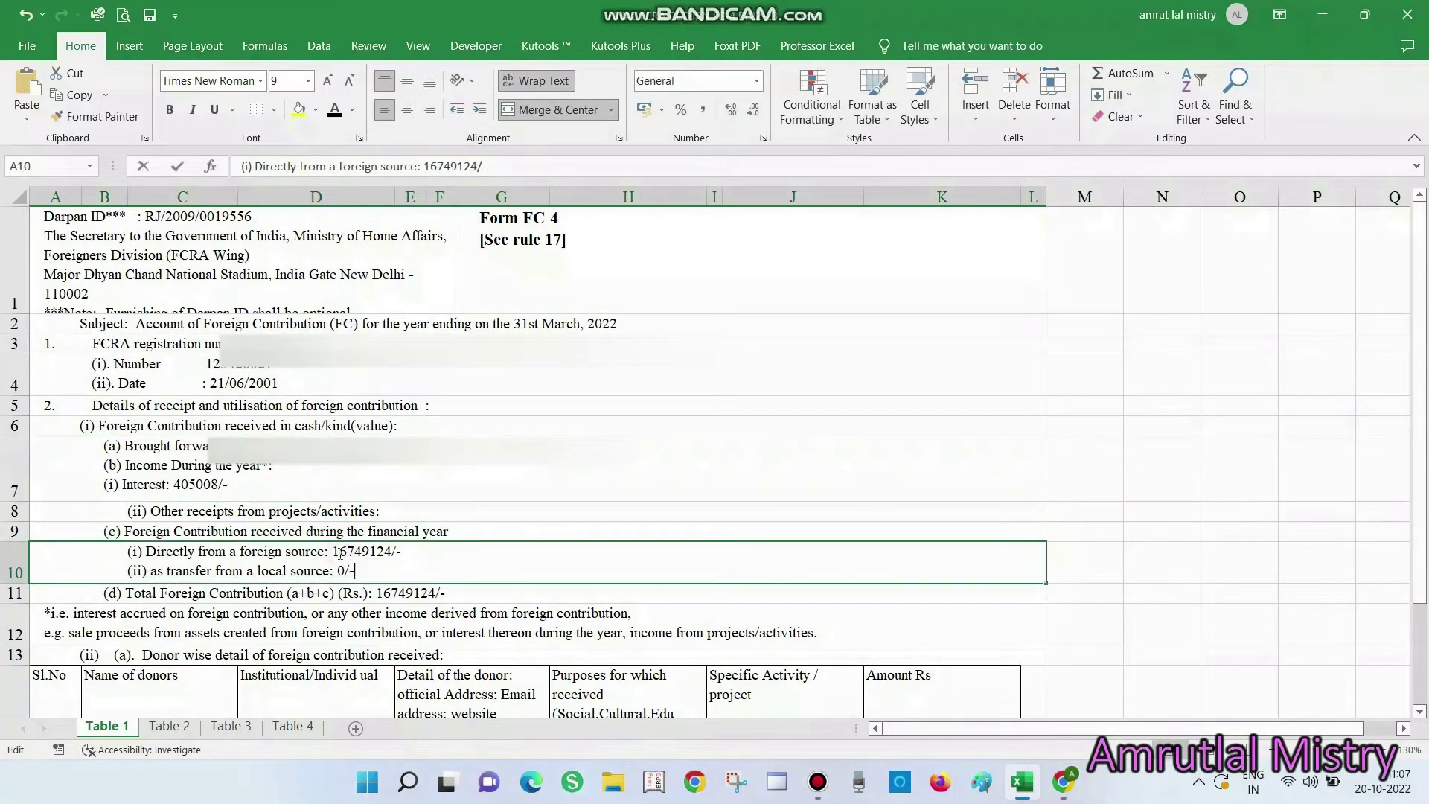
pyautogui.moveTo(333, 552); pyautogui.dragTo(393, 551)
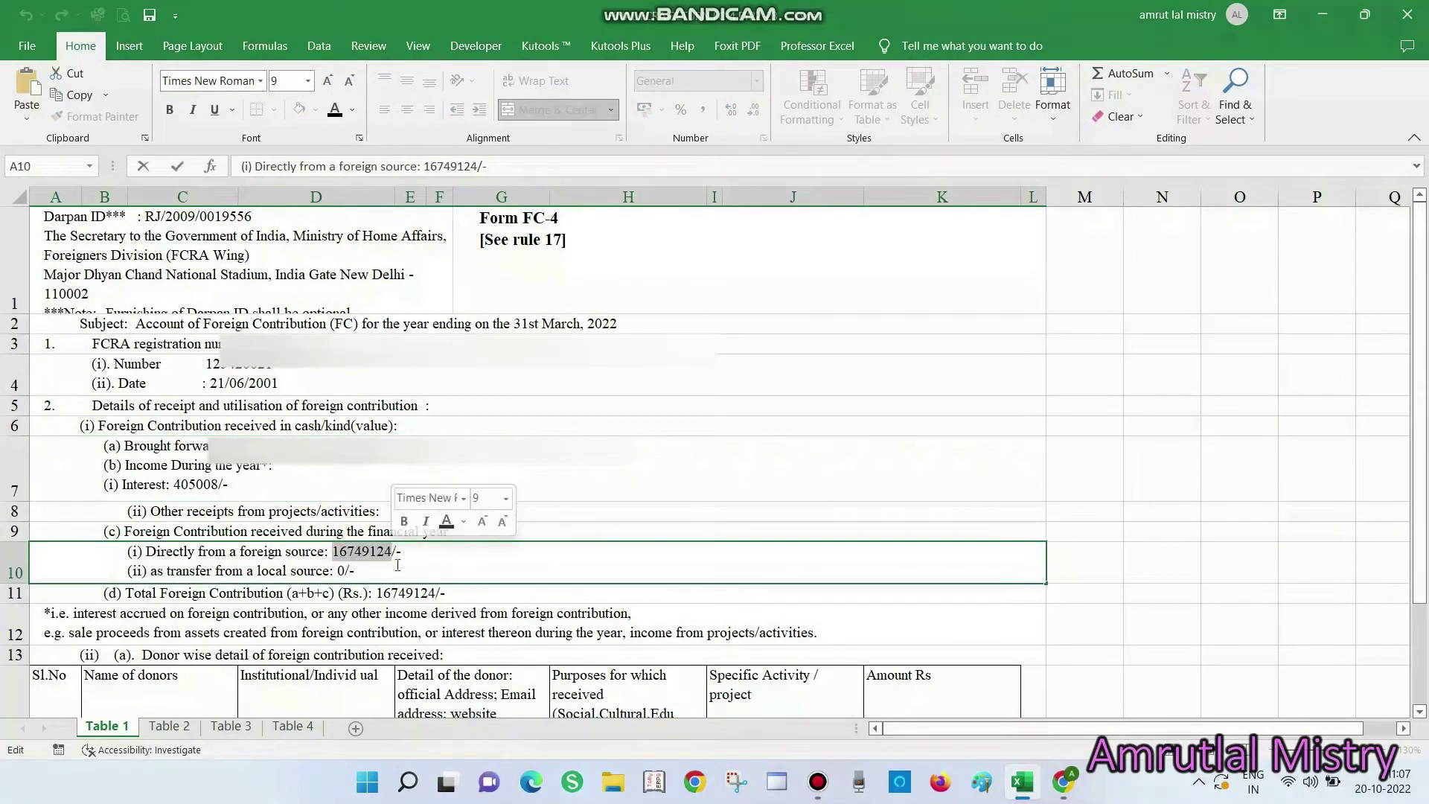
pyautogui.hotkey('ctrl', 'c')
pyautogui.hotkey('alt', 'Tab')
# Enter 16749124 as the directly-from-foreign-source amount, leave local at 0.00, and save
pyautogui.click(336, 602)
pyautogui.moveTo(336, 601); pyautogui.dragTo(149, 584)
pyautogui.hotkey('ctrl', 'v')
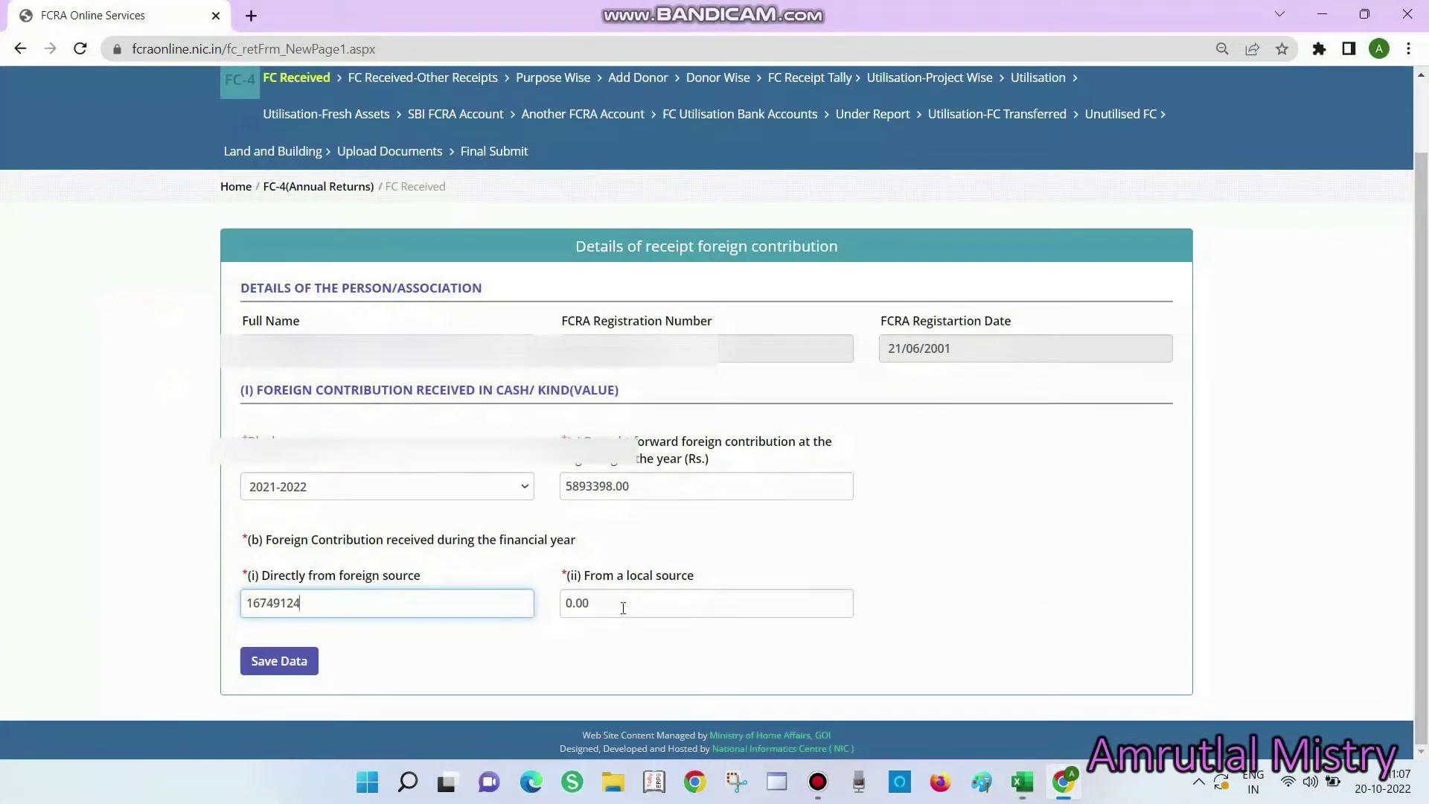
pyautogui.click(623, 604)
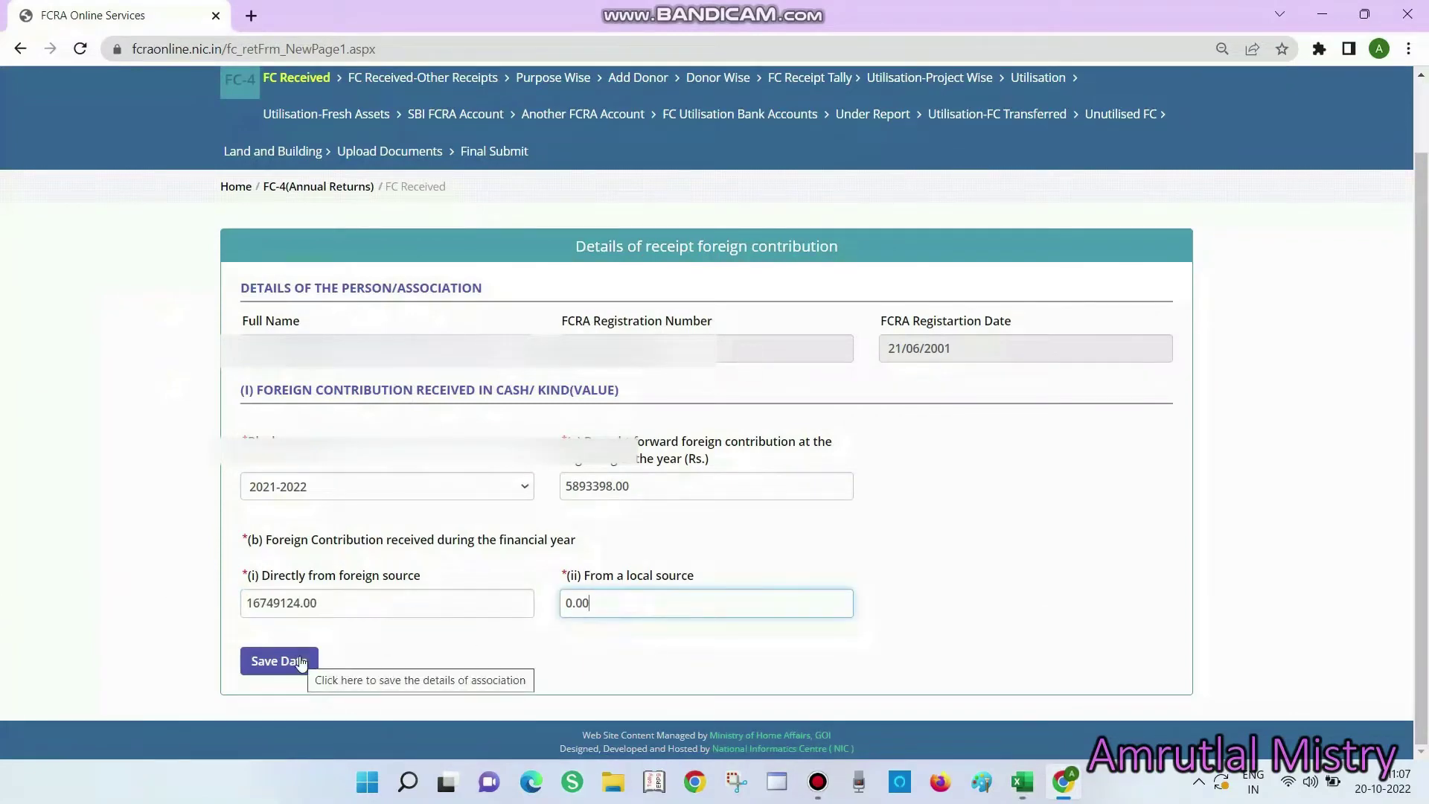
pyautogui.click(301, 662)
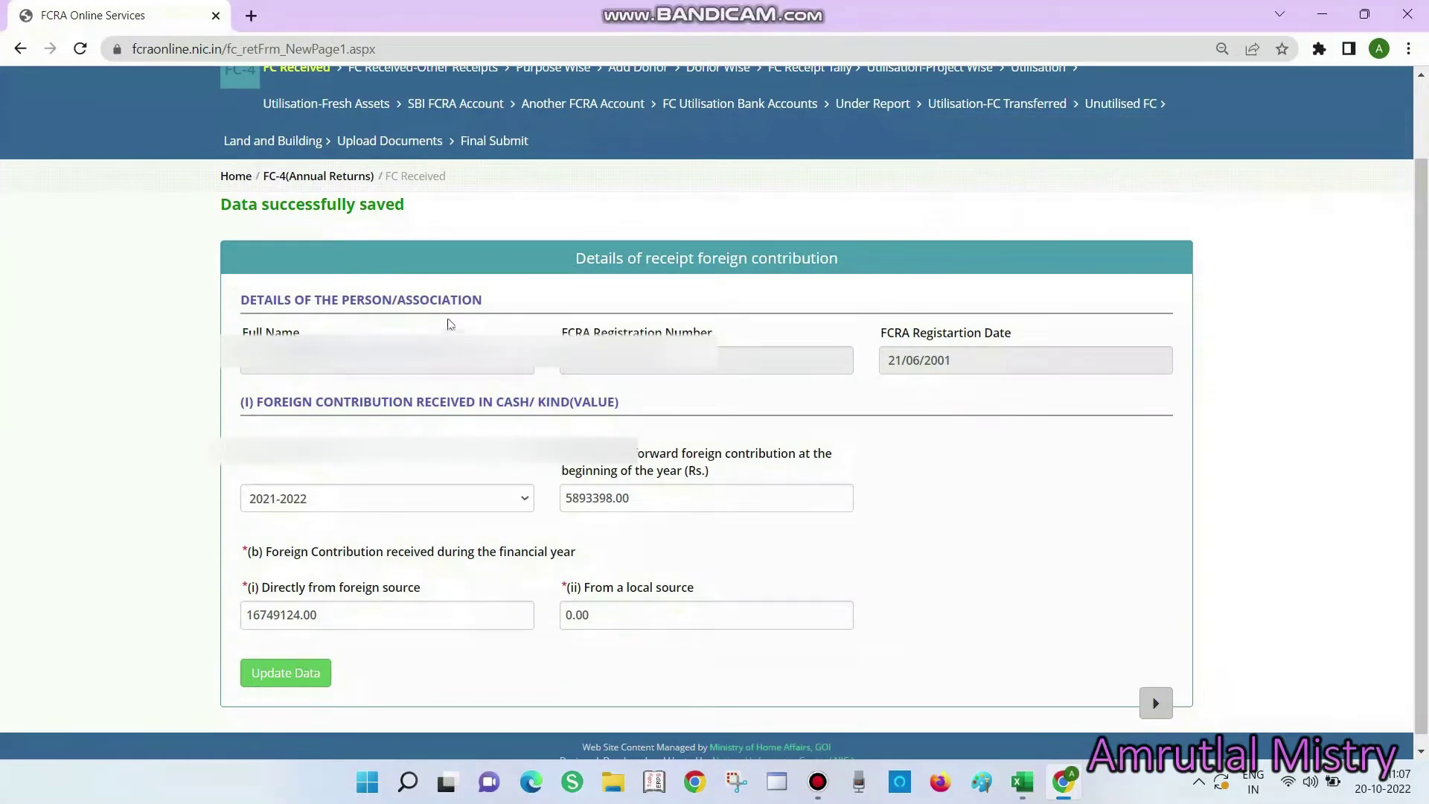
# Move to the Other Receipts page and copy the 405008 interest amount from Excel cell A7
pyautogui.click(1153, 706)
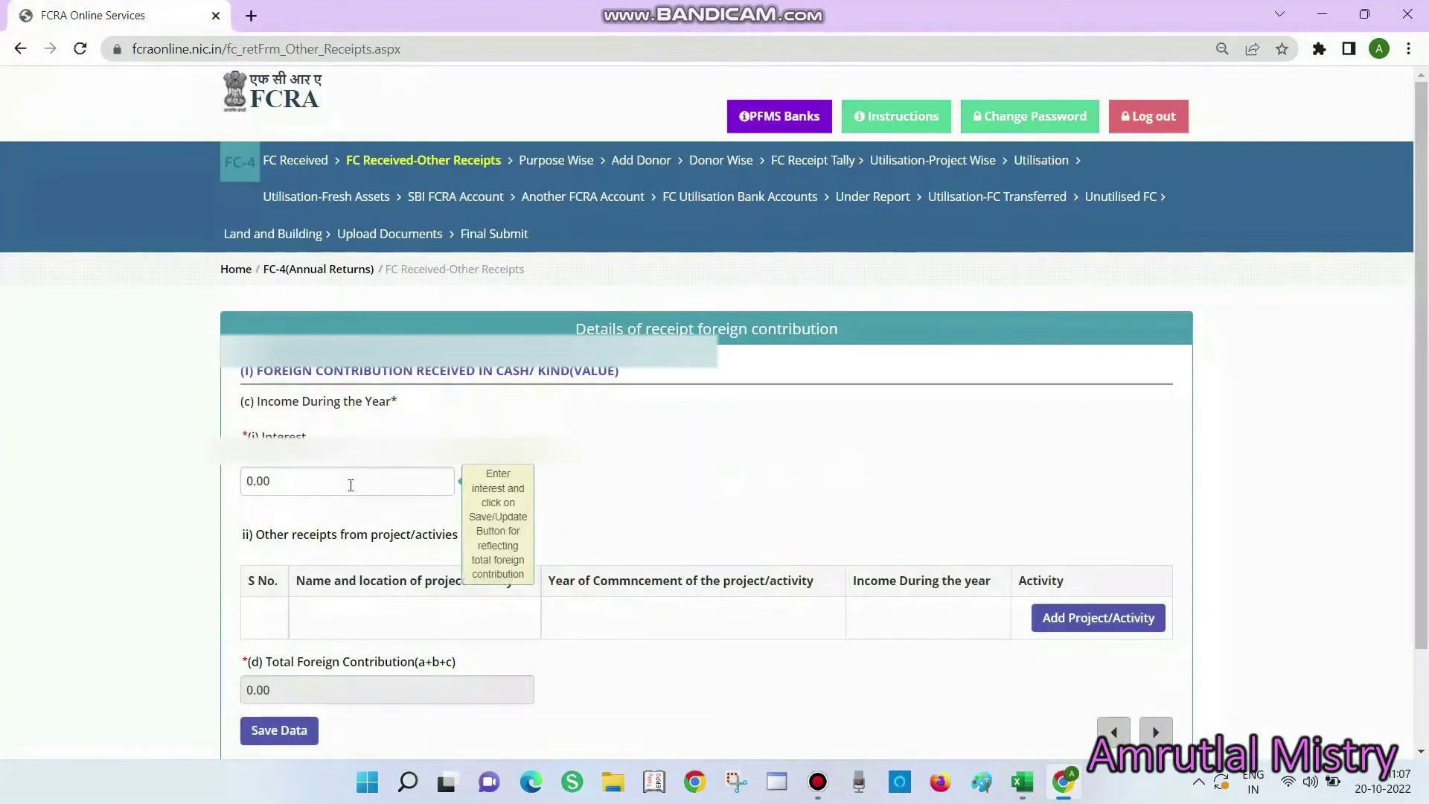
pyautogui.hotkey('alt', 'Tab')
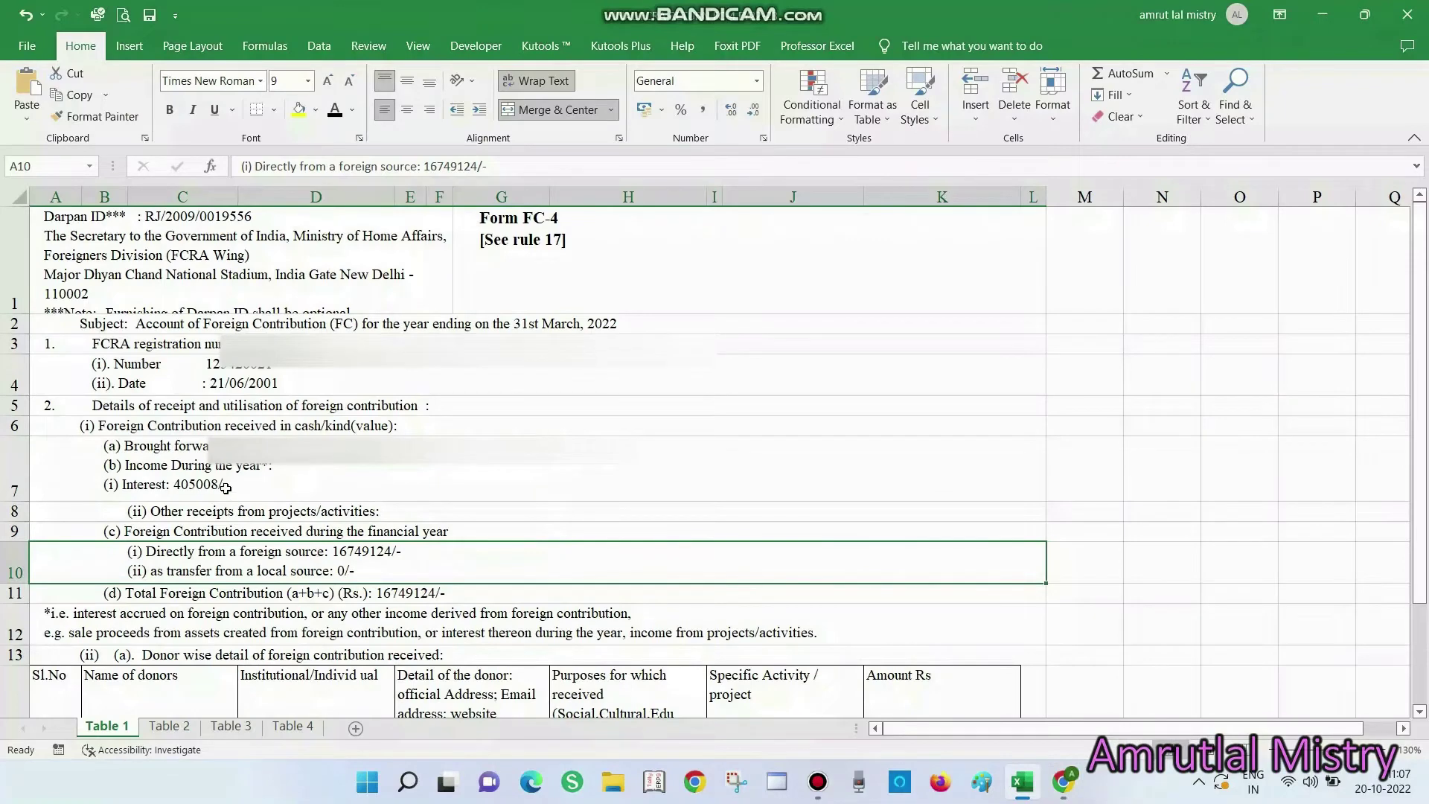
pyautogui.doubleClick(227, 488)
pyautogui.moveTo(173, 487); pyautogui.dragTo(213, 489)
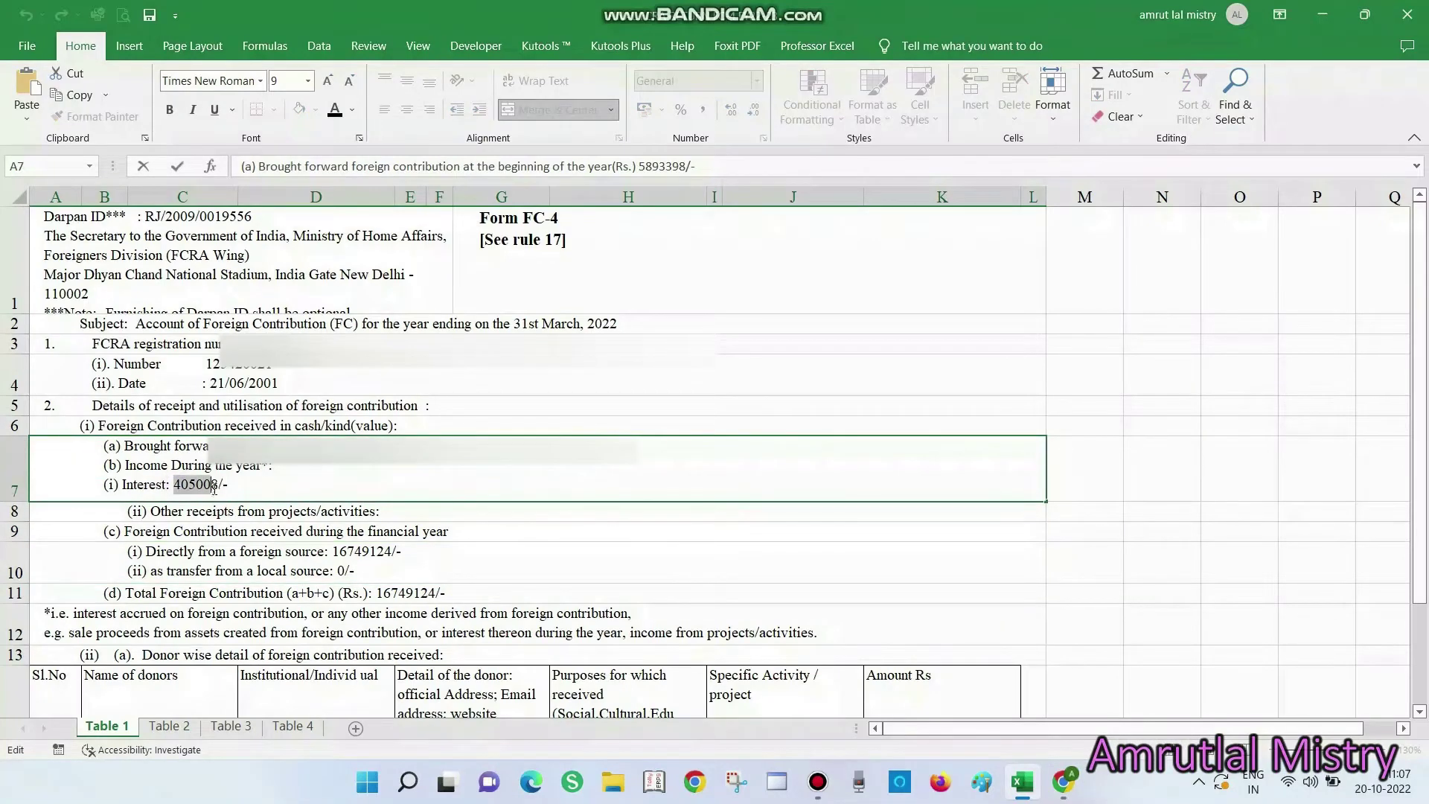
pyautogui.press('Escape')
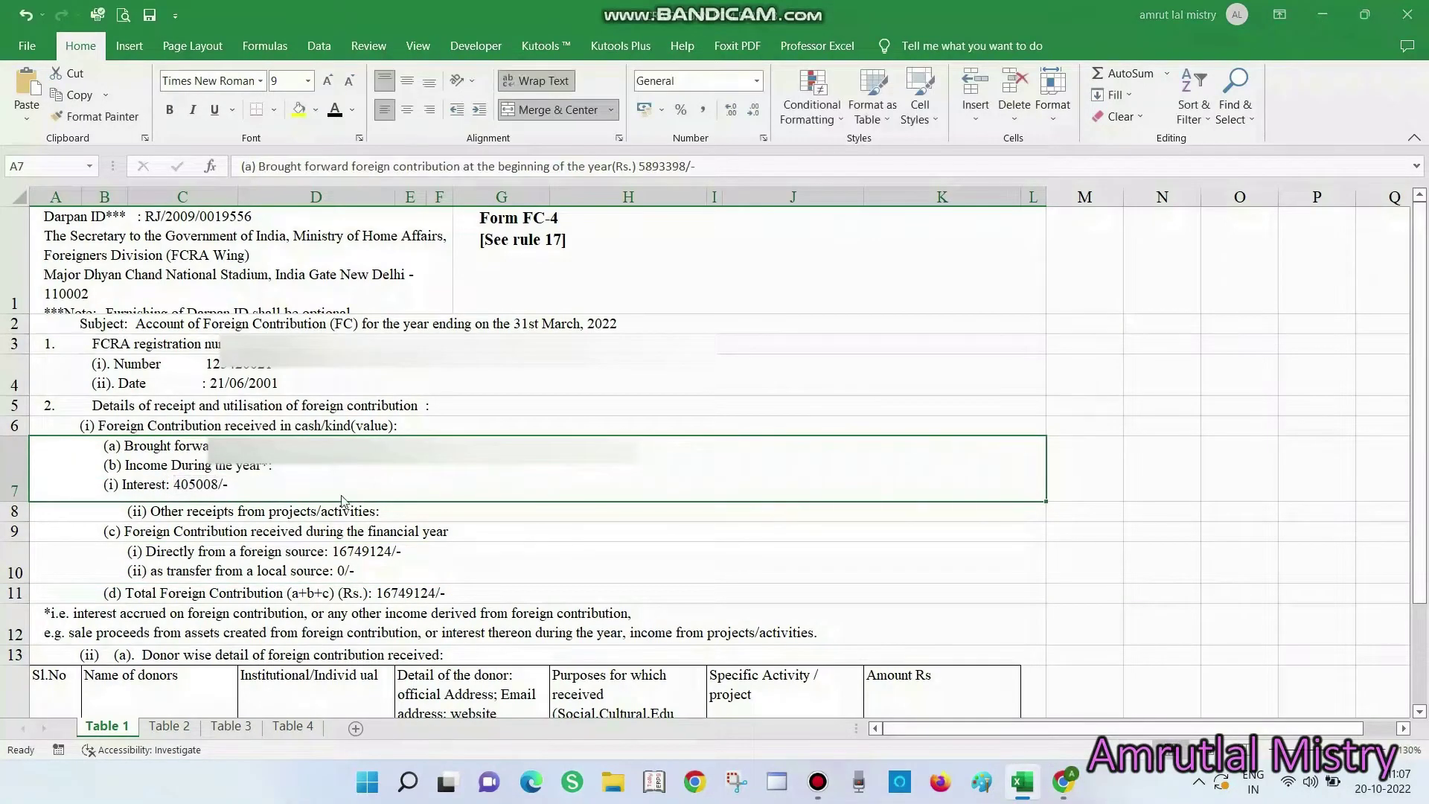
pyautogui.hotkey('alt', 'Tab')
# Paste 405008 into the Interest field and save, bringing the total to 23047530.00
pyautogui.moveTo(306, 473); pyautogui.dragTo(208, 472)
pyautogui.hotkey('ctrl', 'v')
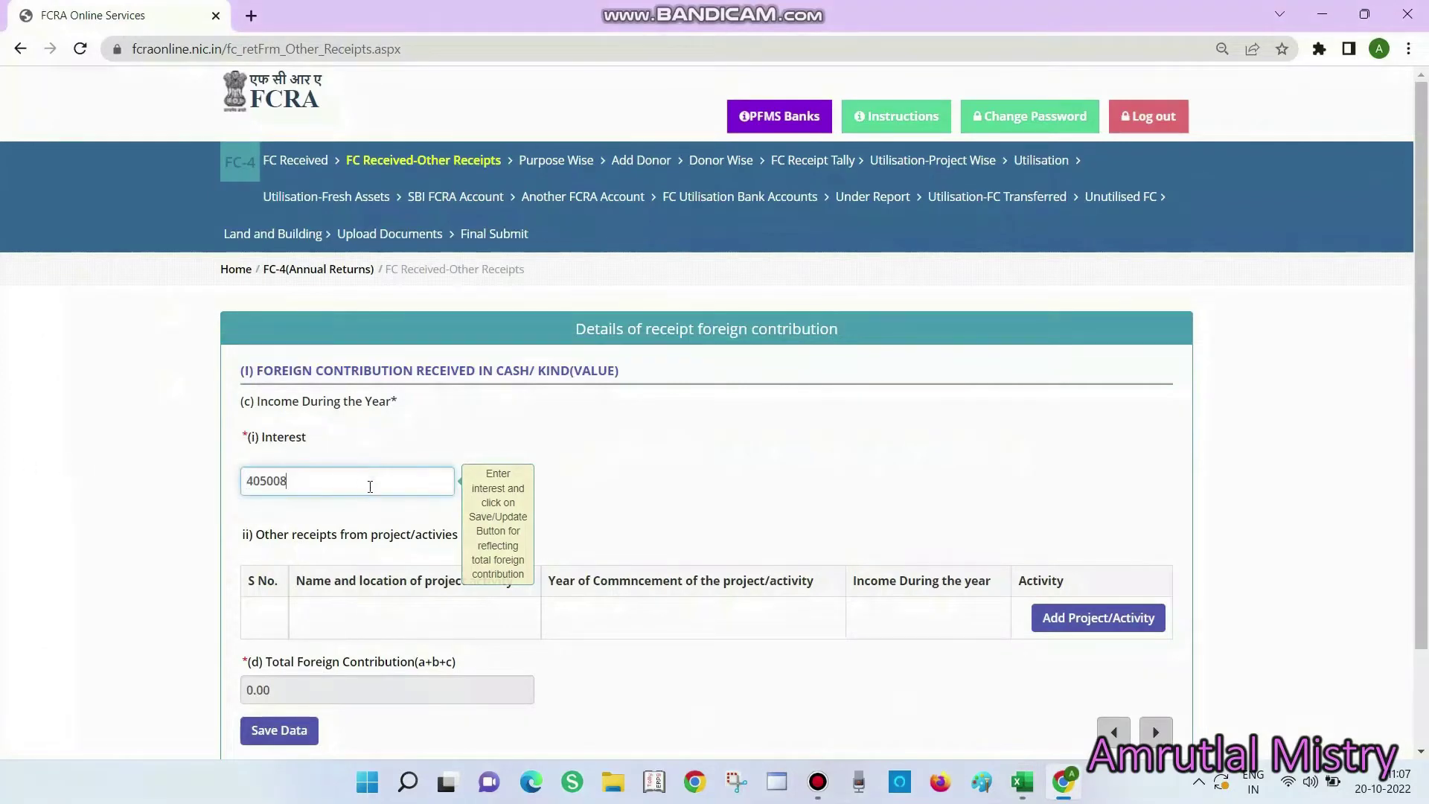
pyautogui.scroll(-2, 344, 515)
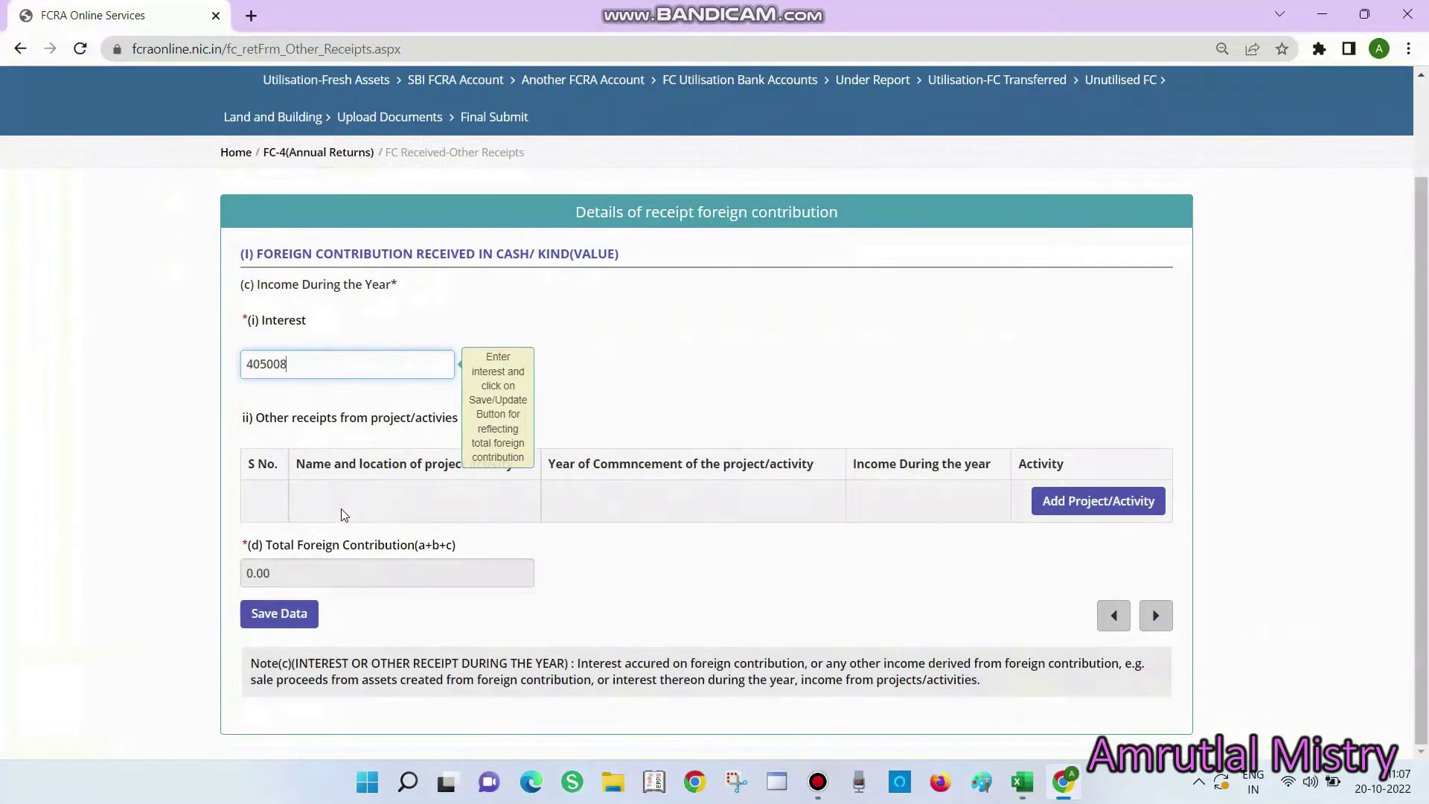
pyautogui.click(333, 416)
pyautogui.click(292, 607)
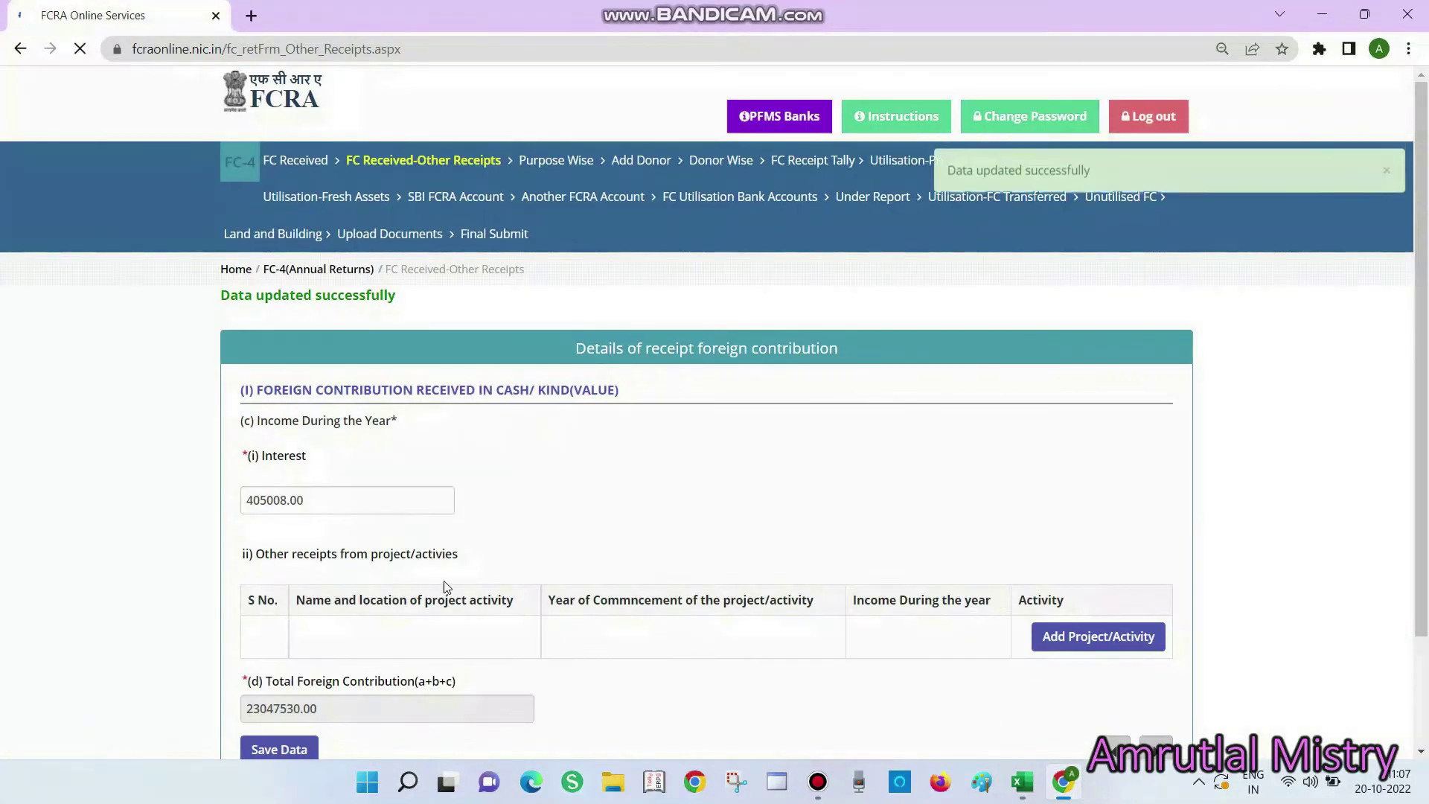
pyautogui.scroll(-1, 331, 637)
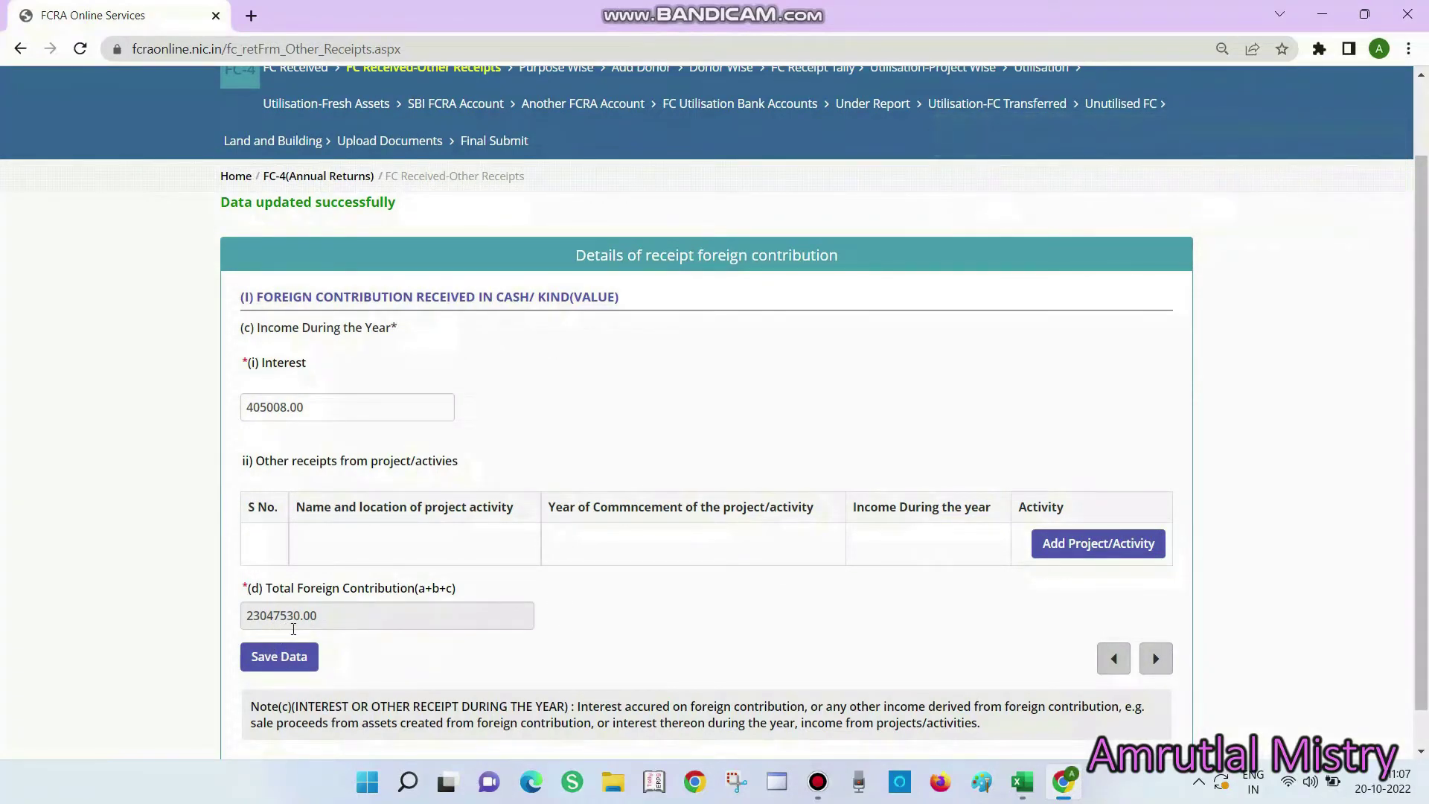
pyautogui.hotkey('alt', 'Tab')
# Build a check total in column M: receipts in M7:M10, AutoSum in M9, M9+M10 giving 23047530
pyautogui.click(1086, 464)
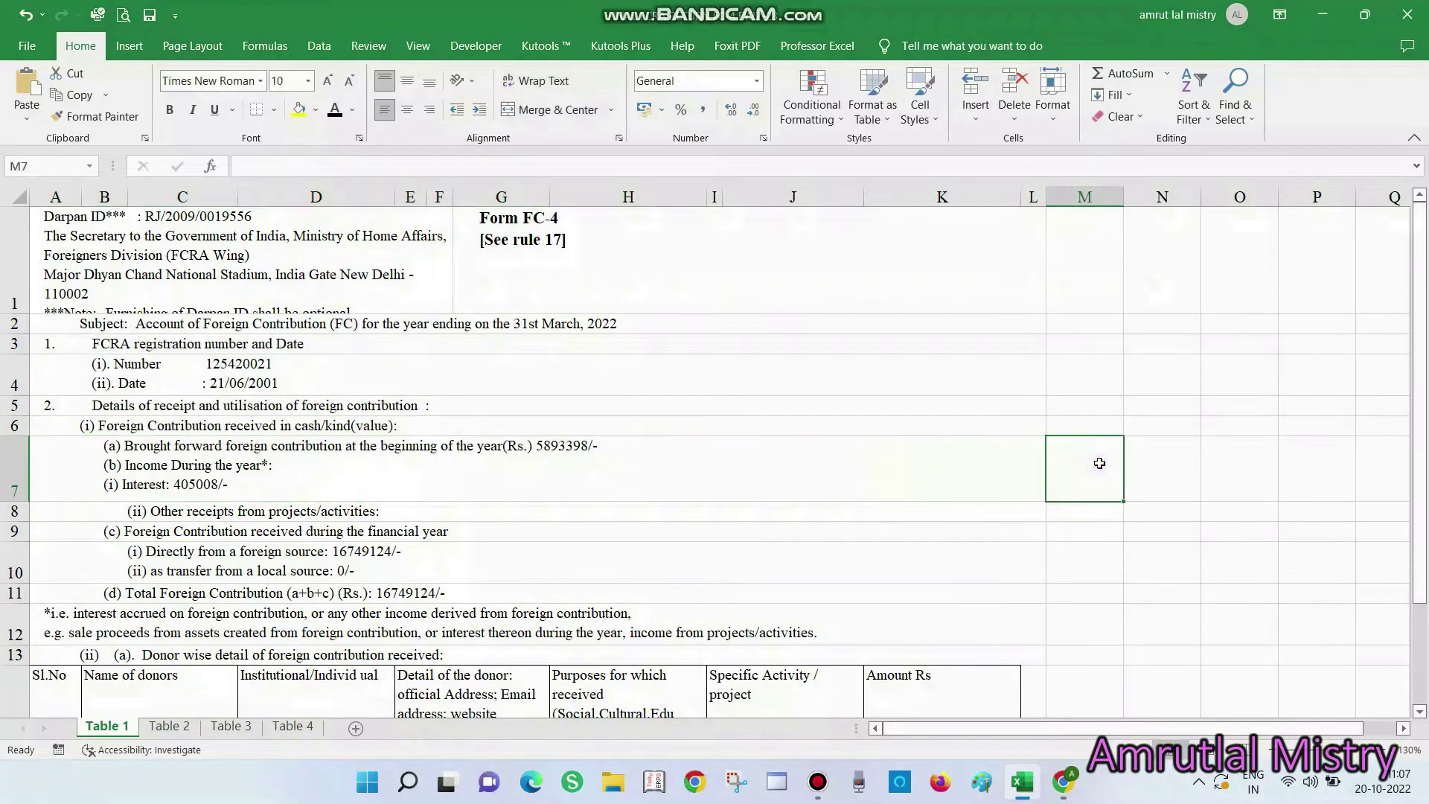
pyautogui.write('+')
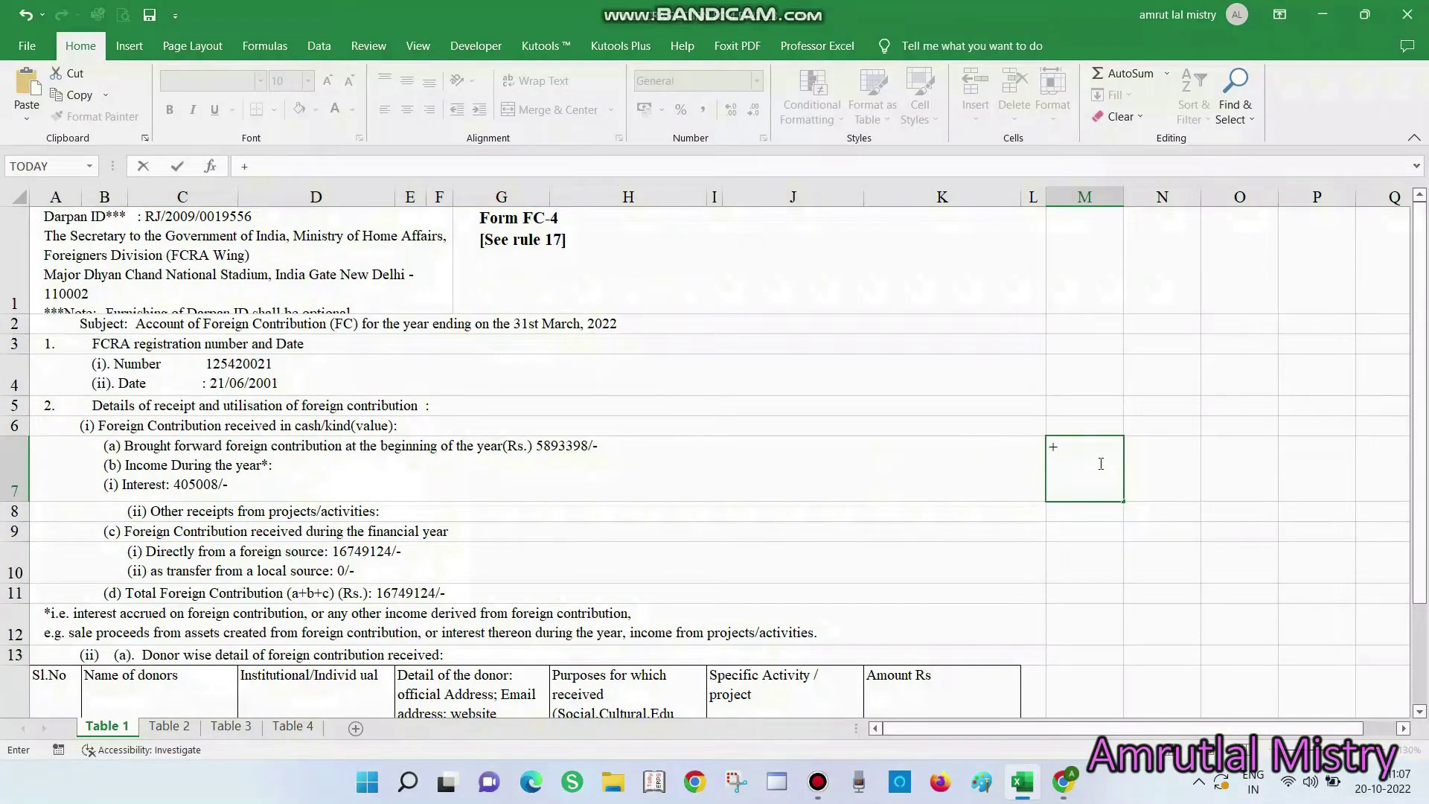
pyautogui.write('5893398')
pyautogui.press('Return')
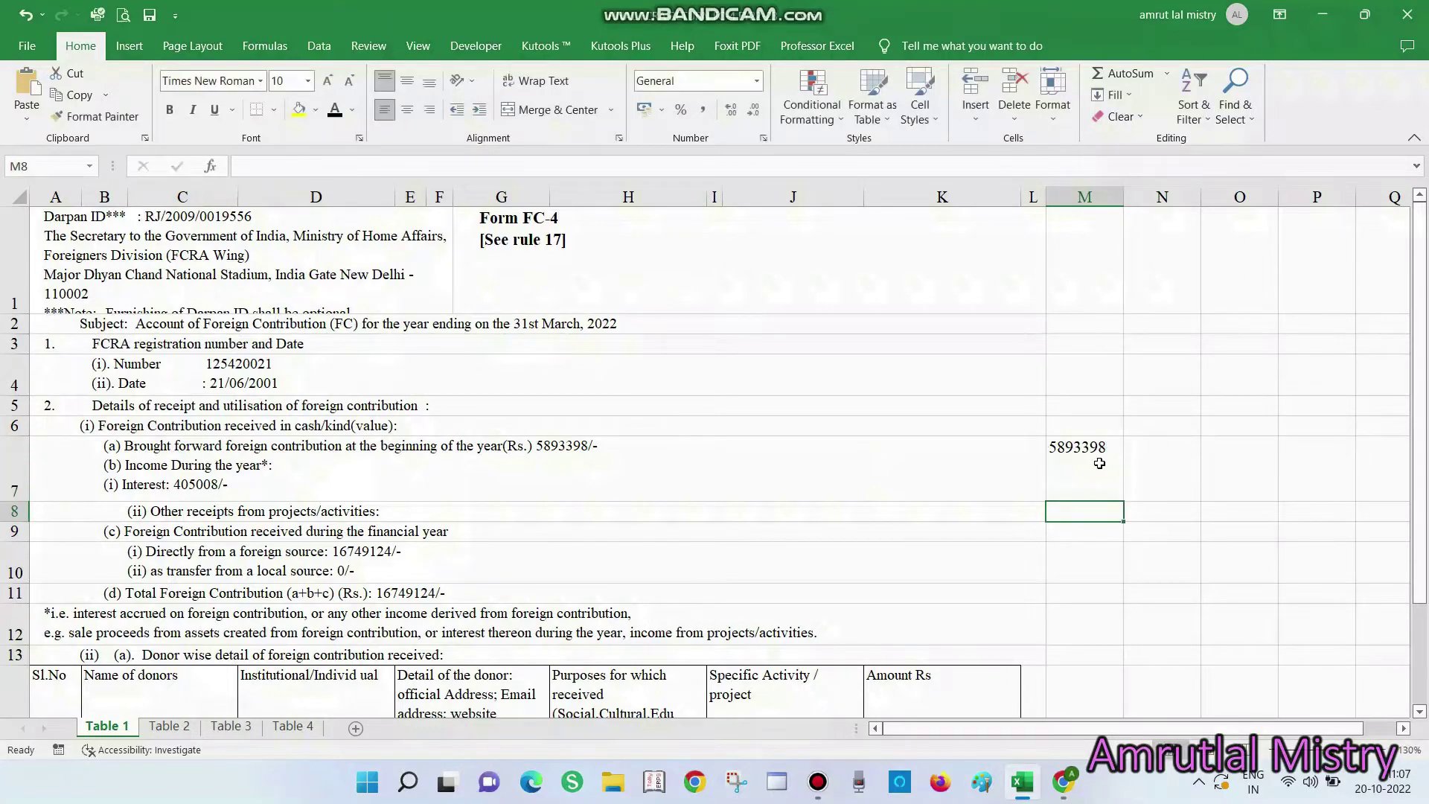
pyautogui.write('16749124')
pyautogui.press('Return')
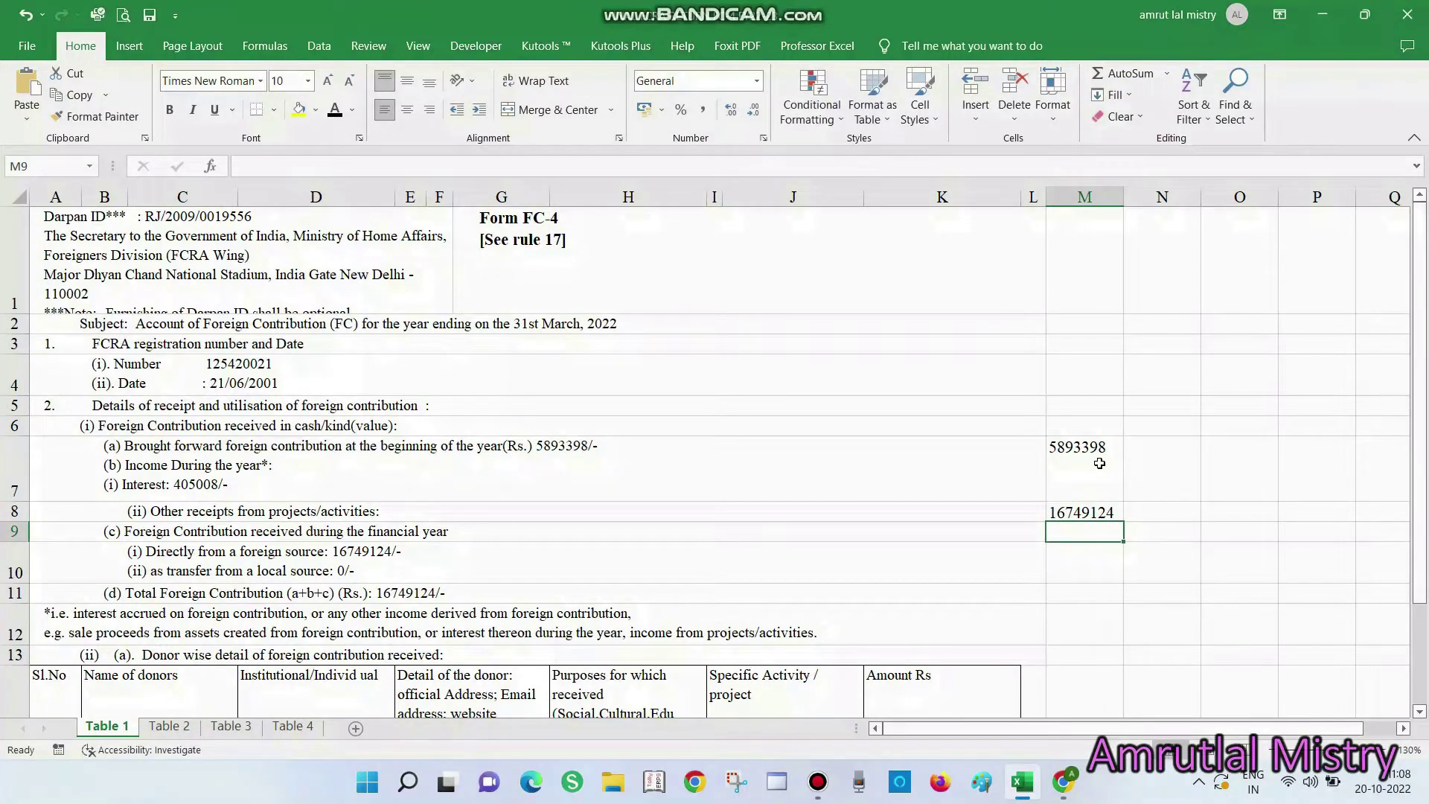
pyautogui.hotkey('alt', '=')
pyautogui.press('Return')
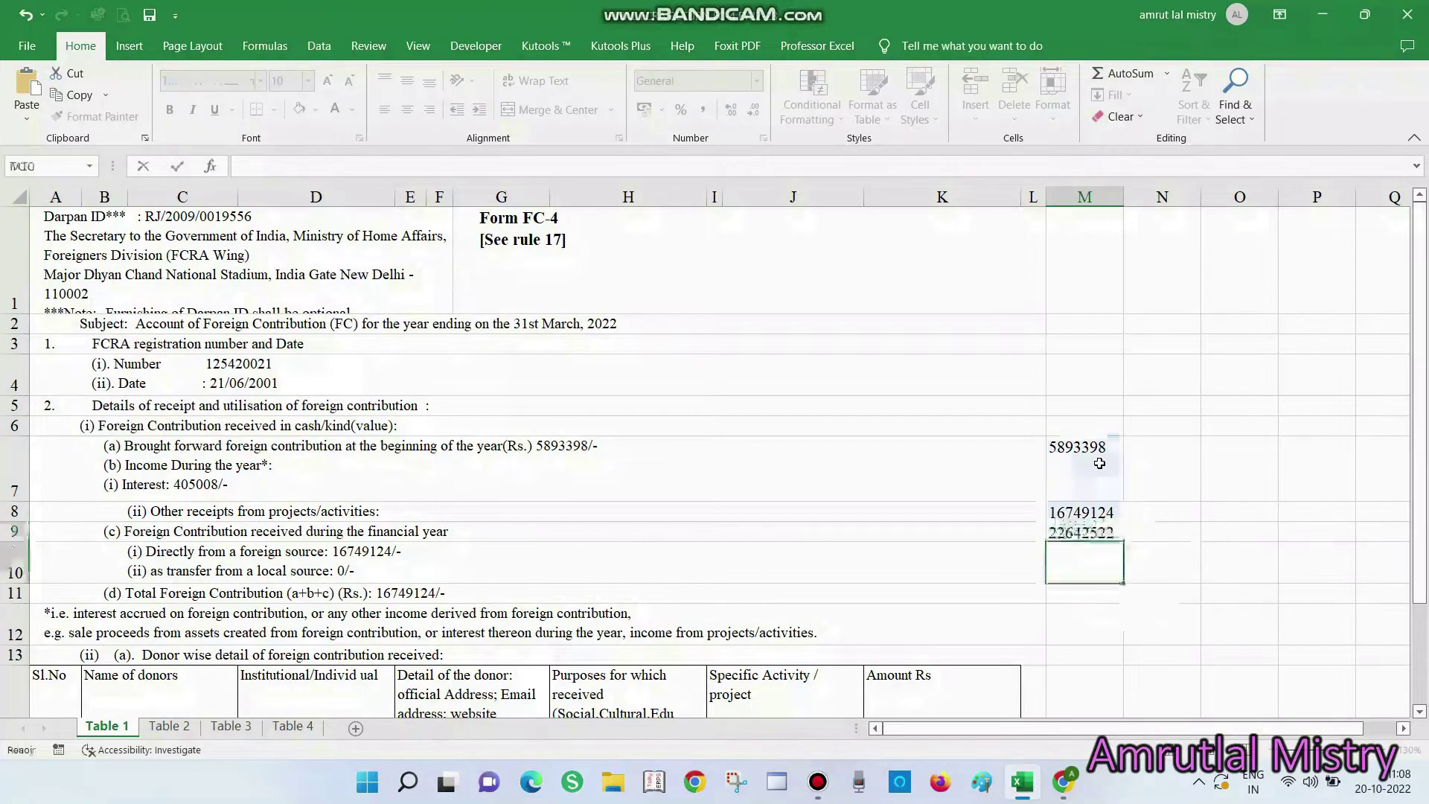
pyautogui.write('405008')
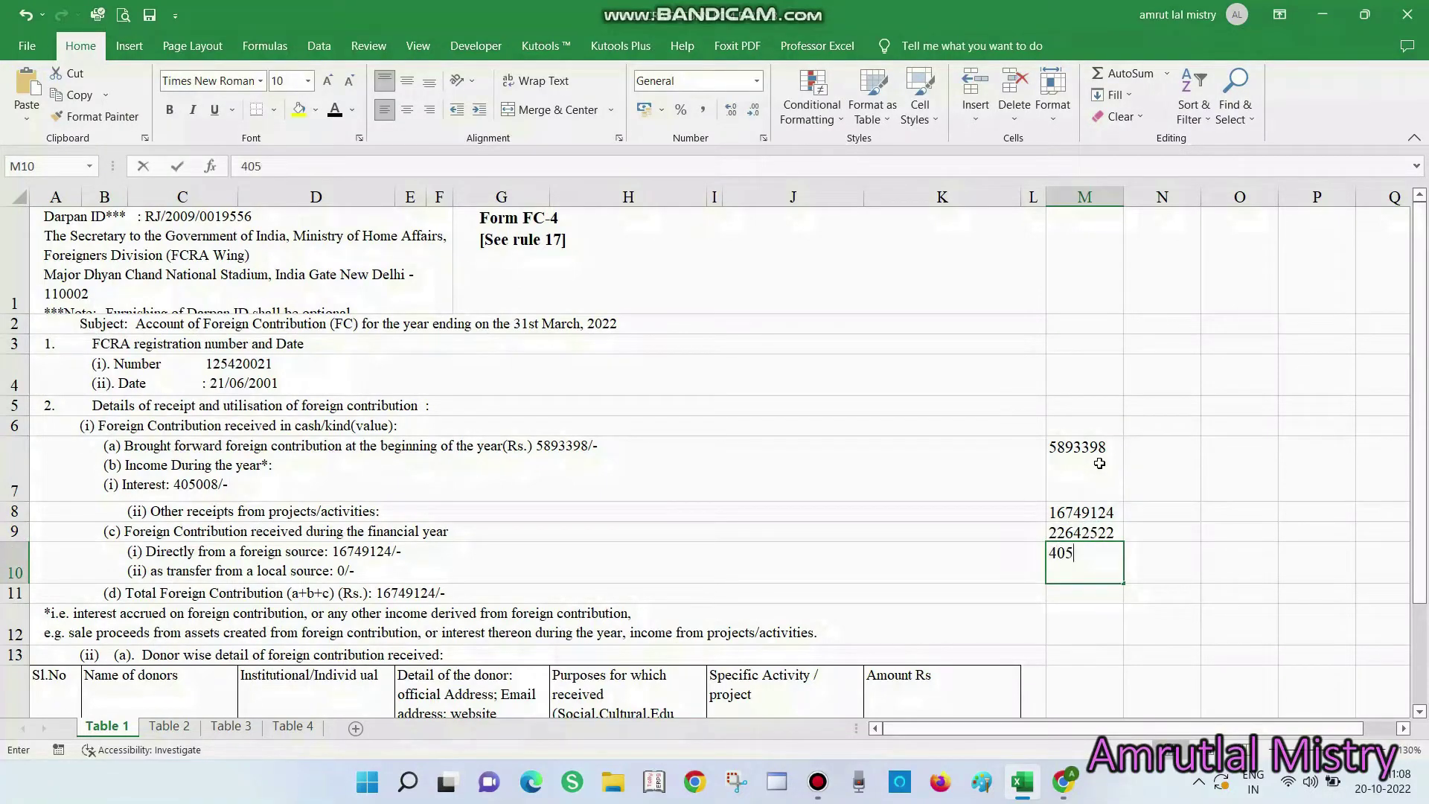
pyautogui.press('Return')
pyautogui.write('+')
pyautogui.press('Up')
pyautogui.press('Up')
pyautogui.write('+')
pyautogui.press('Up')
pyautogui.press('Return')
pyautogui.press('Up')
# Compare the 23047530 total with the FCRA form and mark it Ok in N11
pyautogui.hotkey('alt', 'Tab')
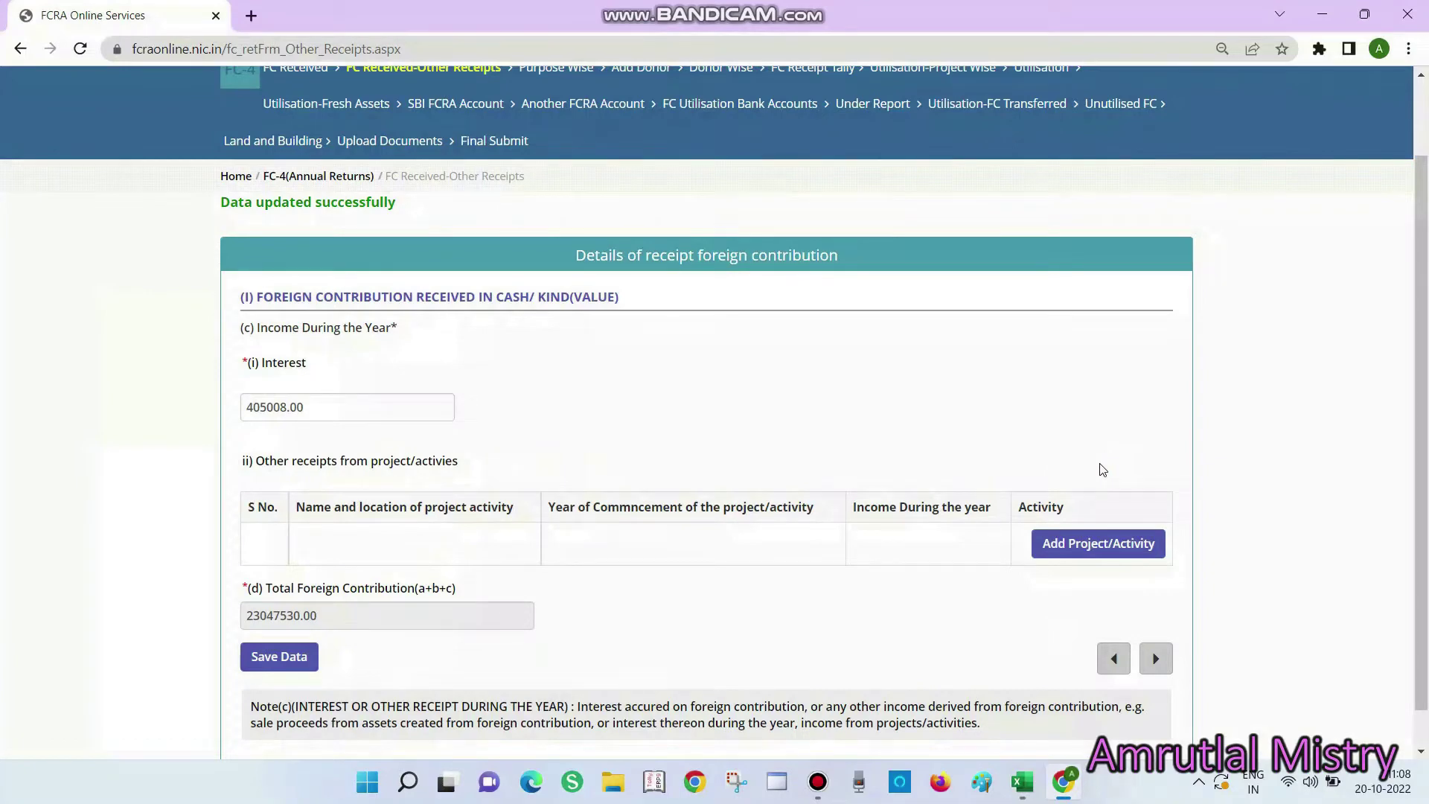
pyautogui.hotkey('alt', 'Tab')
pyautogui.press('Right')
pyautogui.write('OKYA')
pyautogui.press('Return')
pyautogui.press('F2')
pyautogui.press('BackSpace')
pyautogui.press('BackSpace')
pyautogui.press('BackSpace')
pyautogui.write('a')
pyautogui.press('BackSpace')
pyautogui.press('BackSpace')
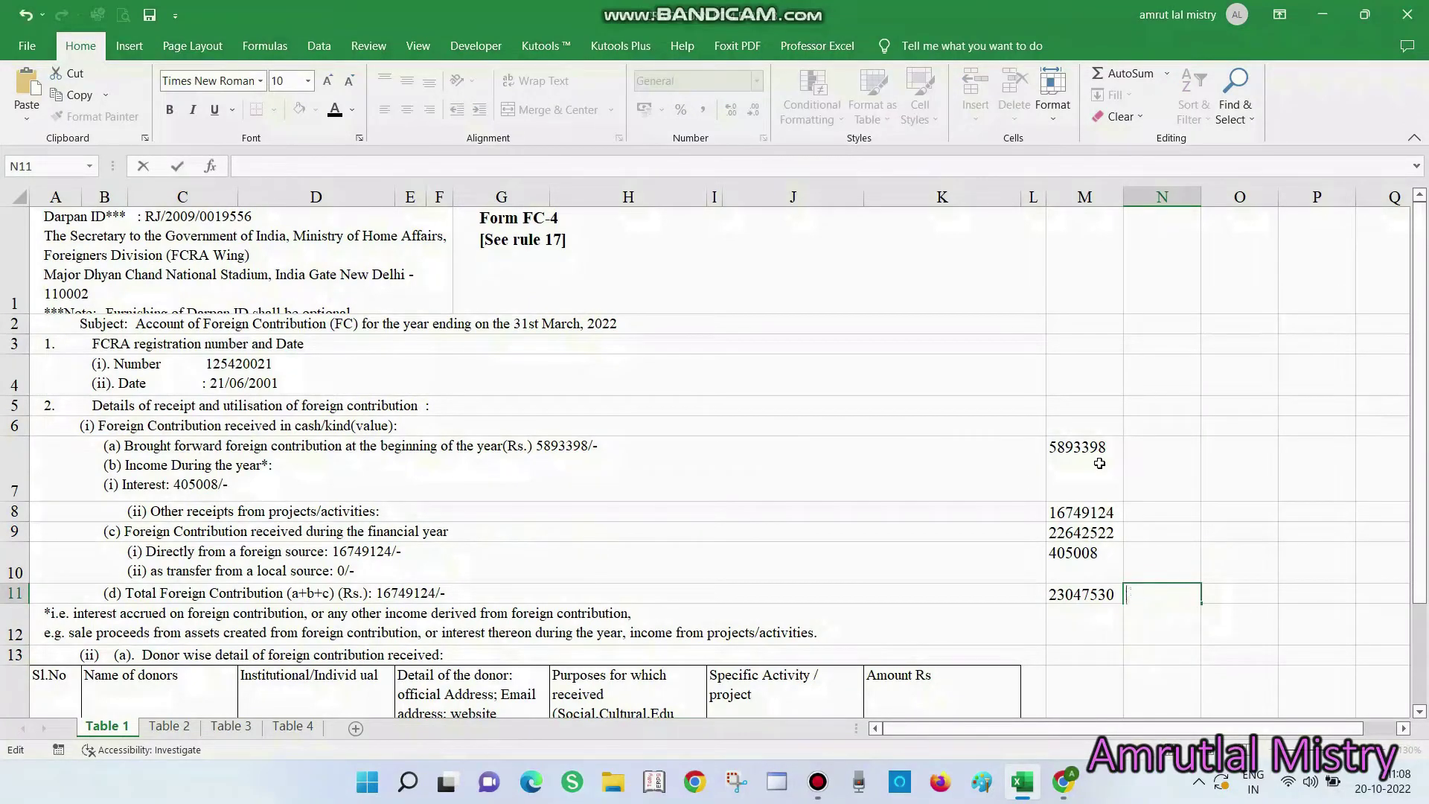
pyautogui.hotkey('ctrl', 'Return')
# Copy the amount 16749124 from the text in cell A10
pyautogui.hotkey('alt', 'Tab')
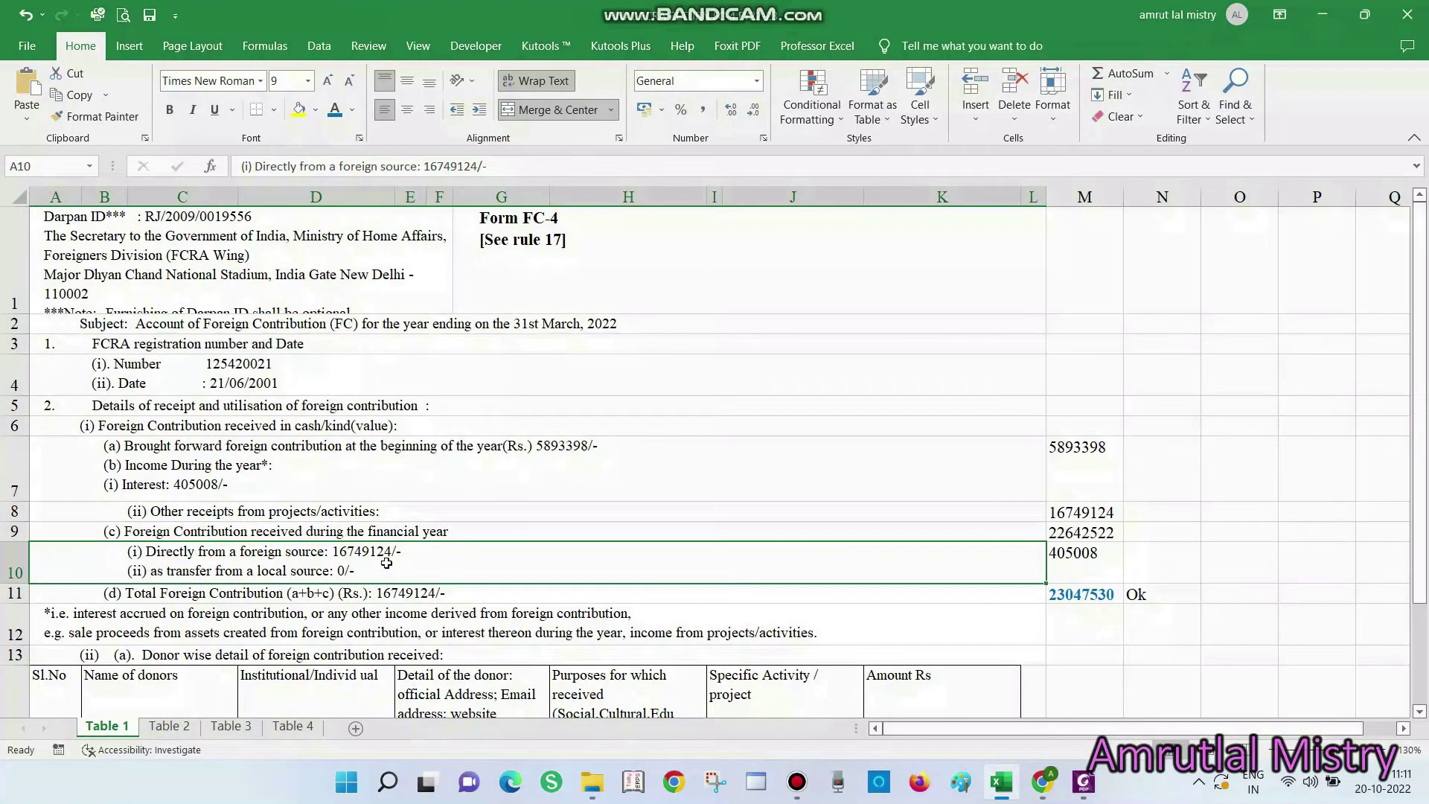
pyautogui.doubleClick(391, 562)
pyautogui.moveTo(393, 551); pyautogui.dragTo(333, 551)
pyautogui.hotkey('ctrl', 'c')
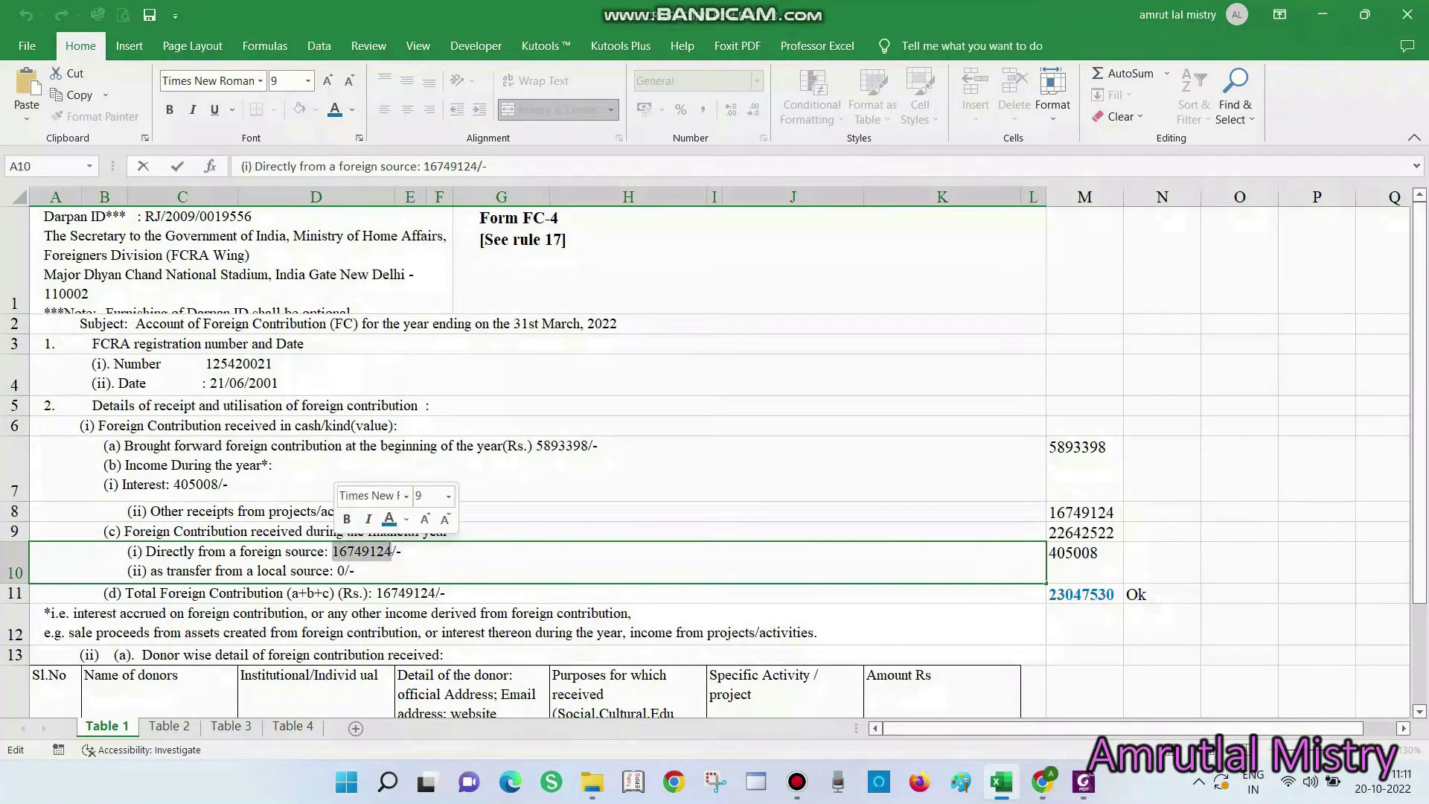
pyautogui.press('Escape')
pyautogui.hotkey('alt', 'Tab')
pyautogui.hotkey('alt', 'Tab')
pyautogui.hotkey('alt', 'Tab')
pyautogui.hotkey('alt', 'Tab')
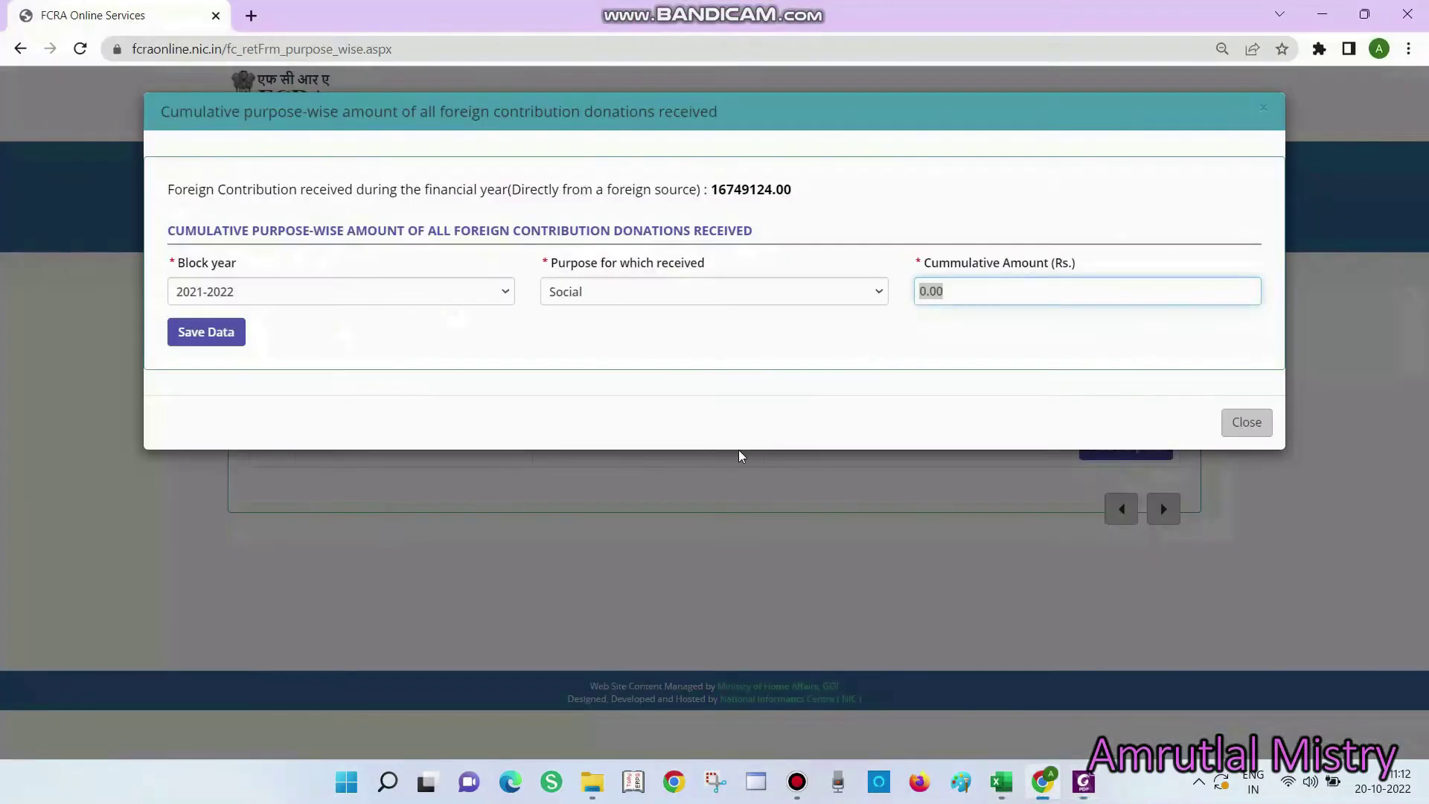
# Paste 16749124 as the Social cumulative amount, save it, and advance to the Donor Wise page
pyautogui.hotkey('ctrl', 'v')
pyautogui.click(230, 337)
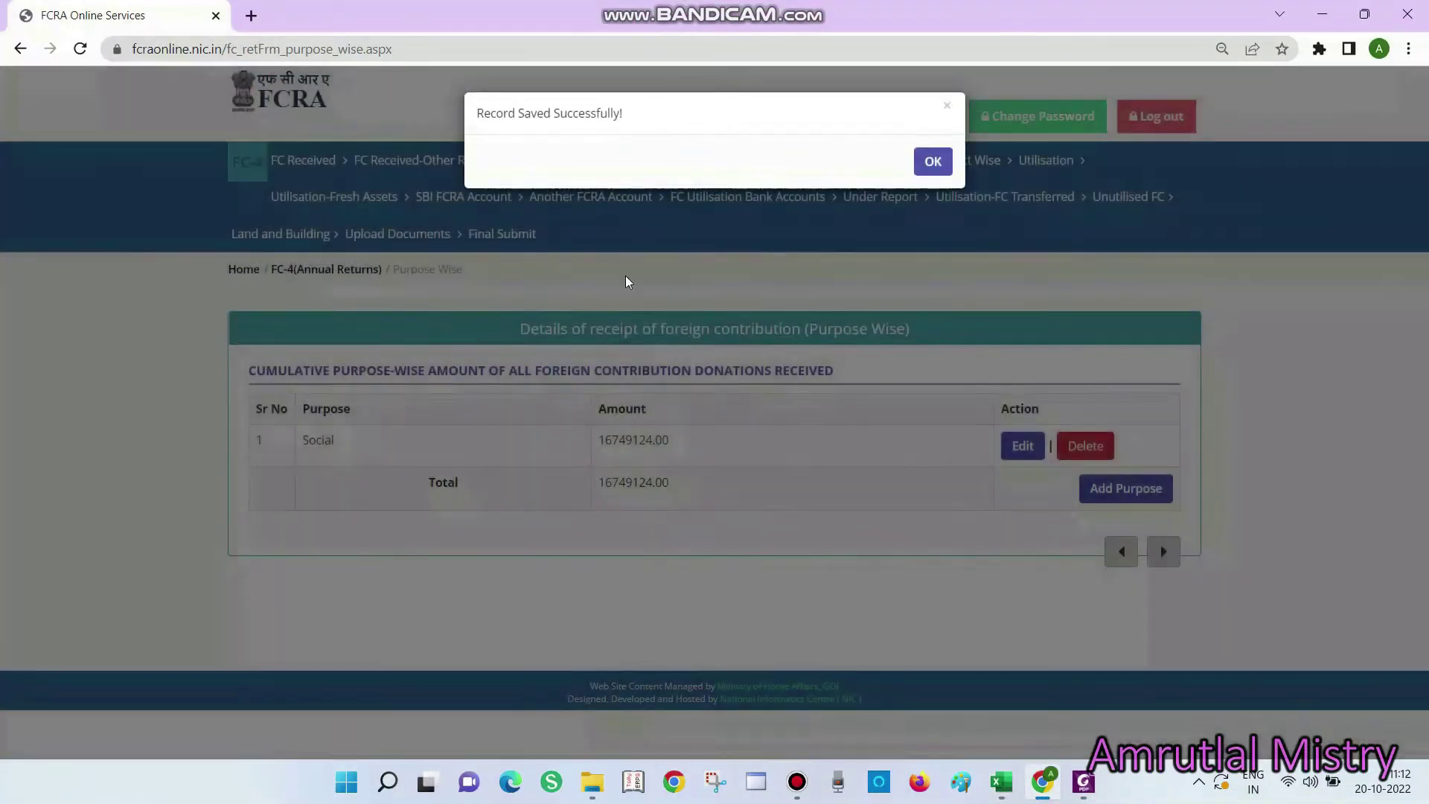
pyautogui.click(1165, 556)
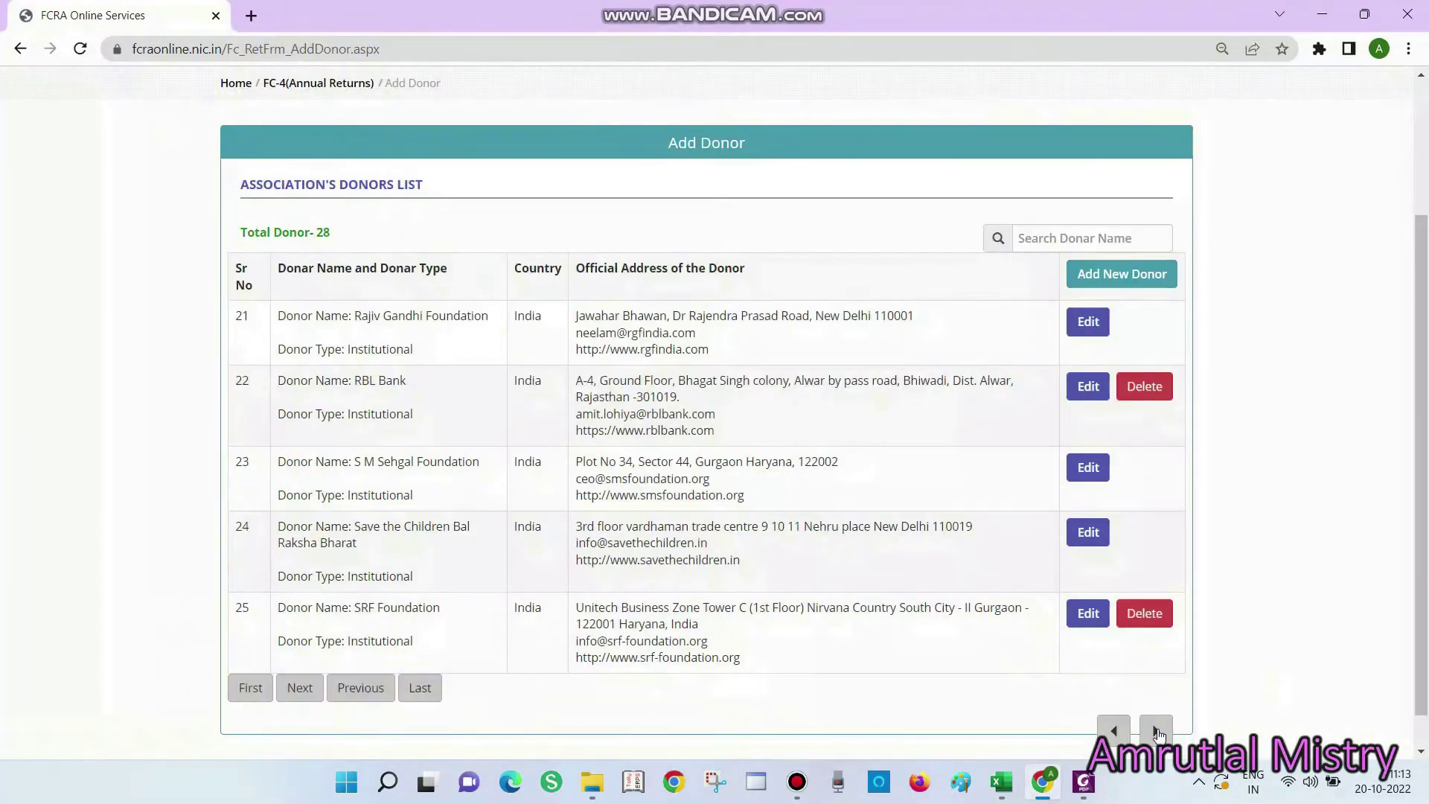
pyautogui.click(1158, 733)
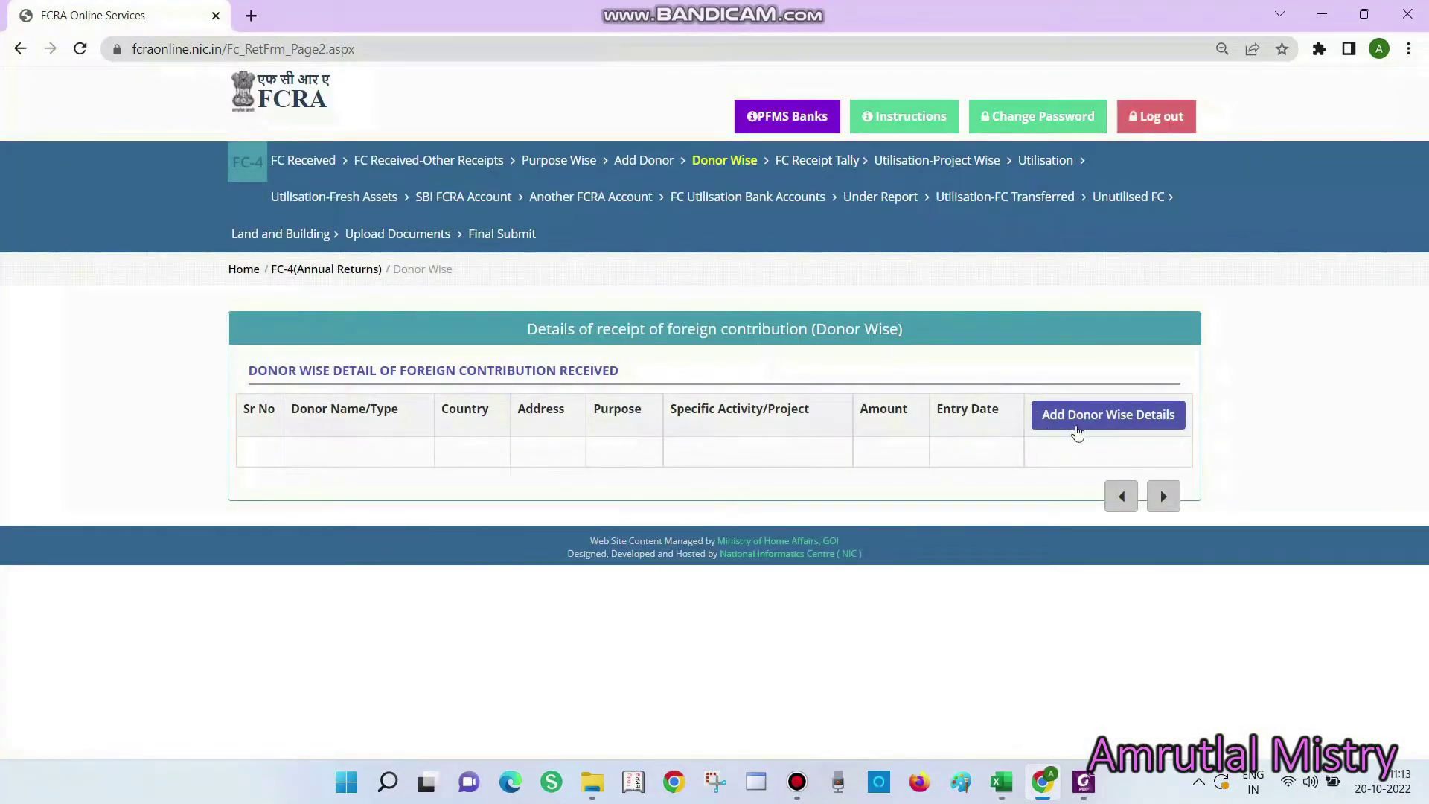
# Start a new donor-wise entry and choose American Friends of Edelgive Foundation as the donor
pyautogui.click(1072, 427)
pyautogui.click(255, 268)
pyautogui.hotkey('alt', 'Tab')
pyautogui.click(140, 309)
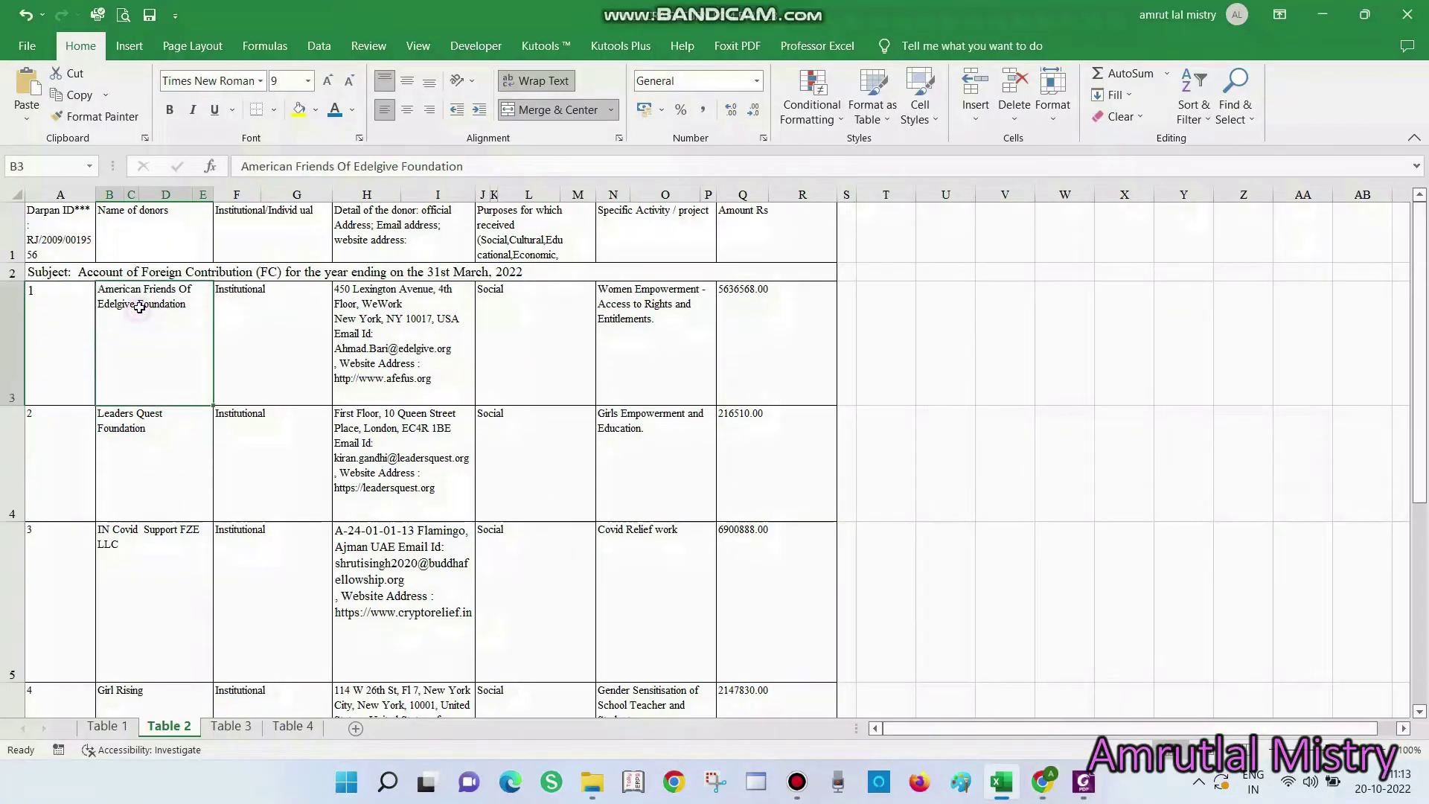
pyautogui.hotkey('alt', 'Tab')
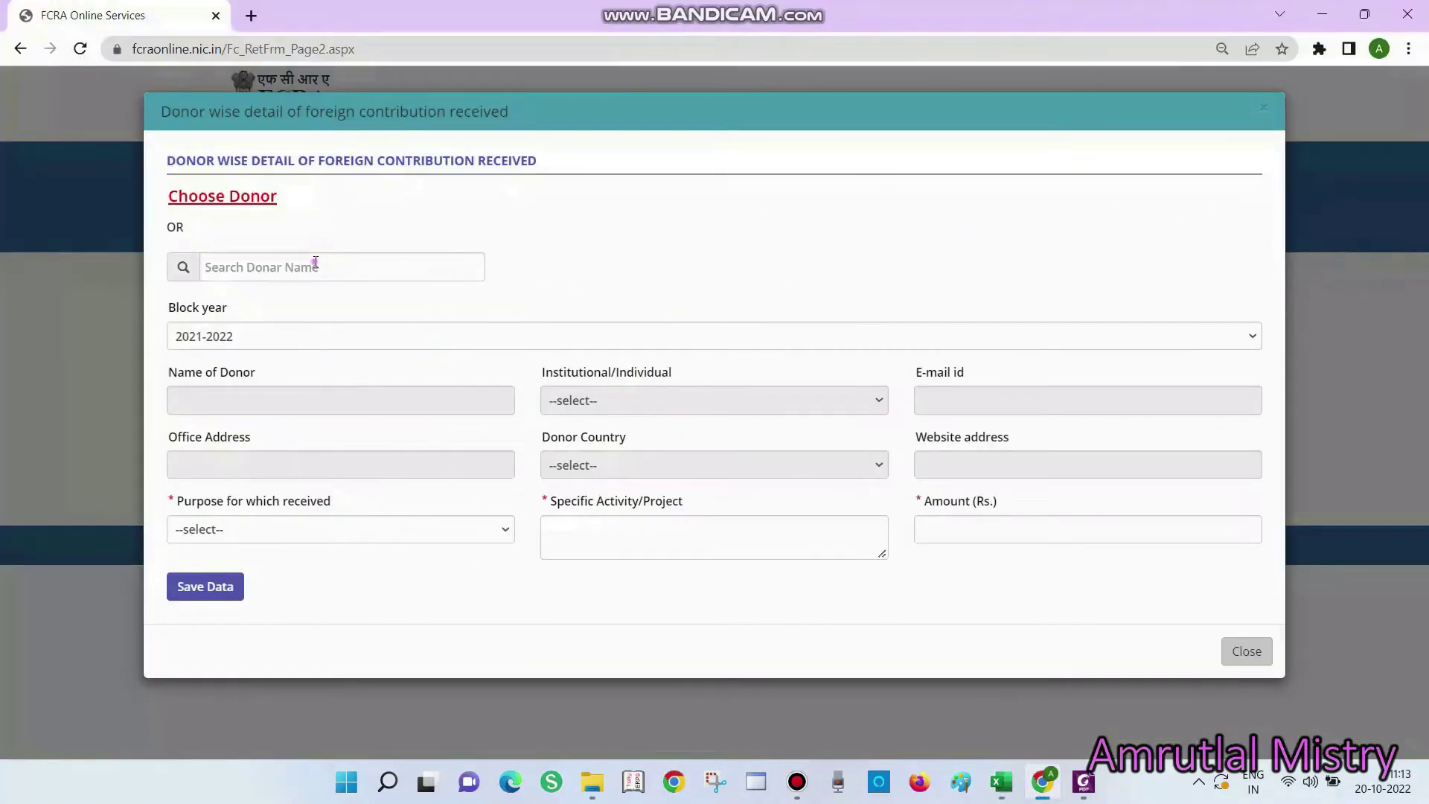
pyautogui.click(316, 265)
pyautogui.click(277, 196)
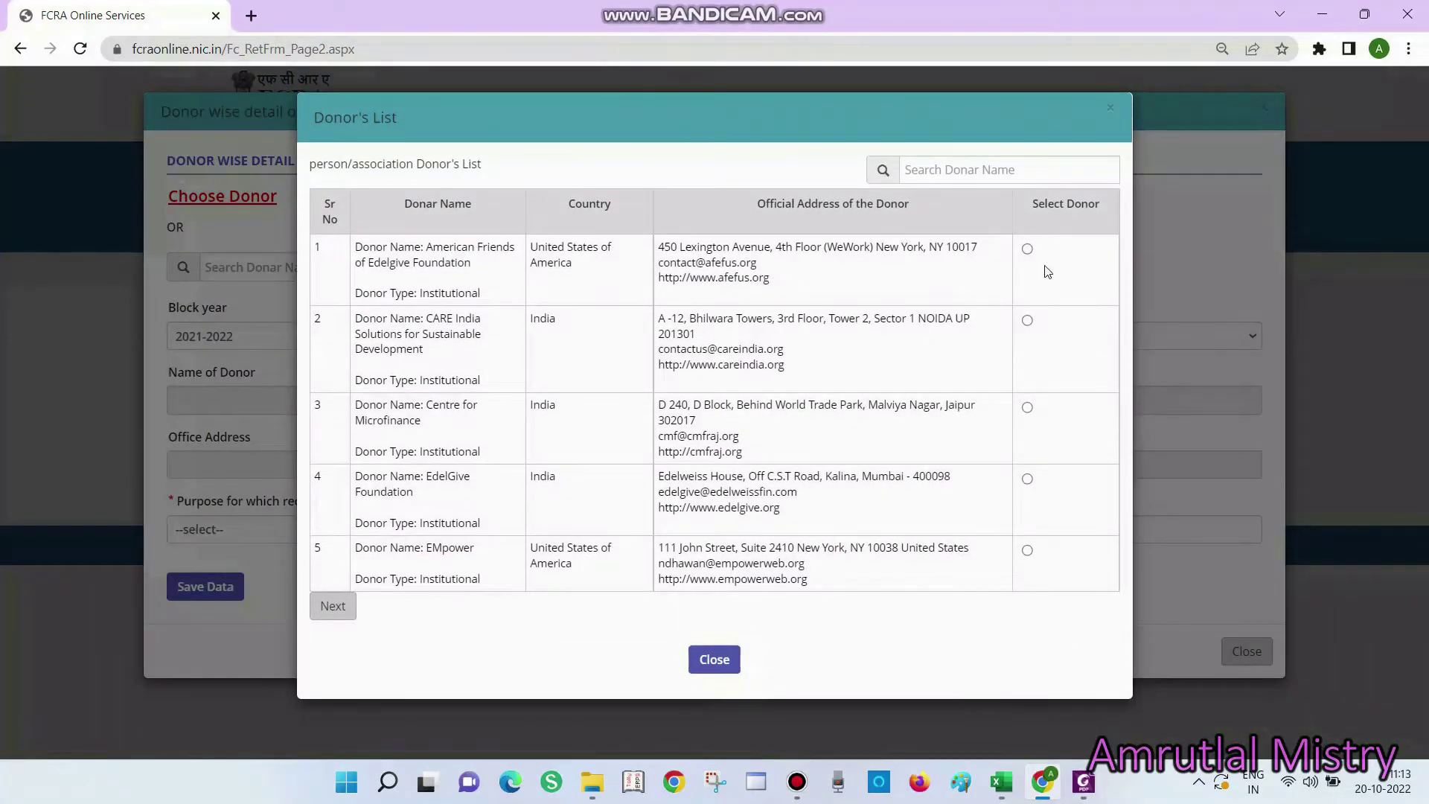
pyautogui.click(1028, 249)
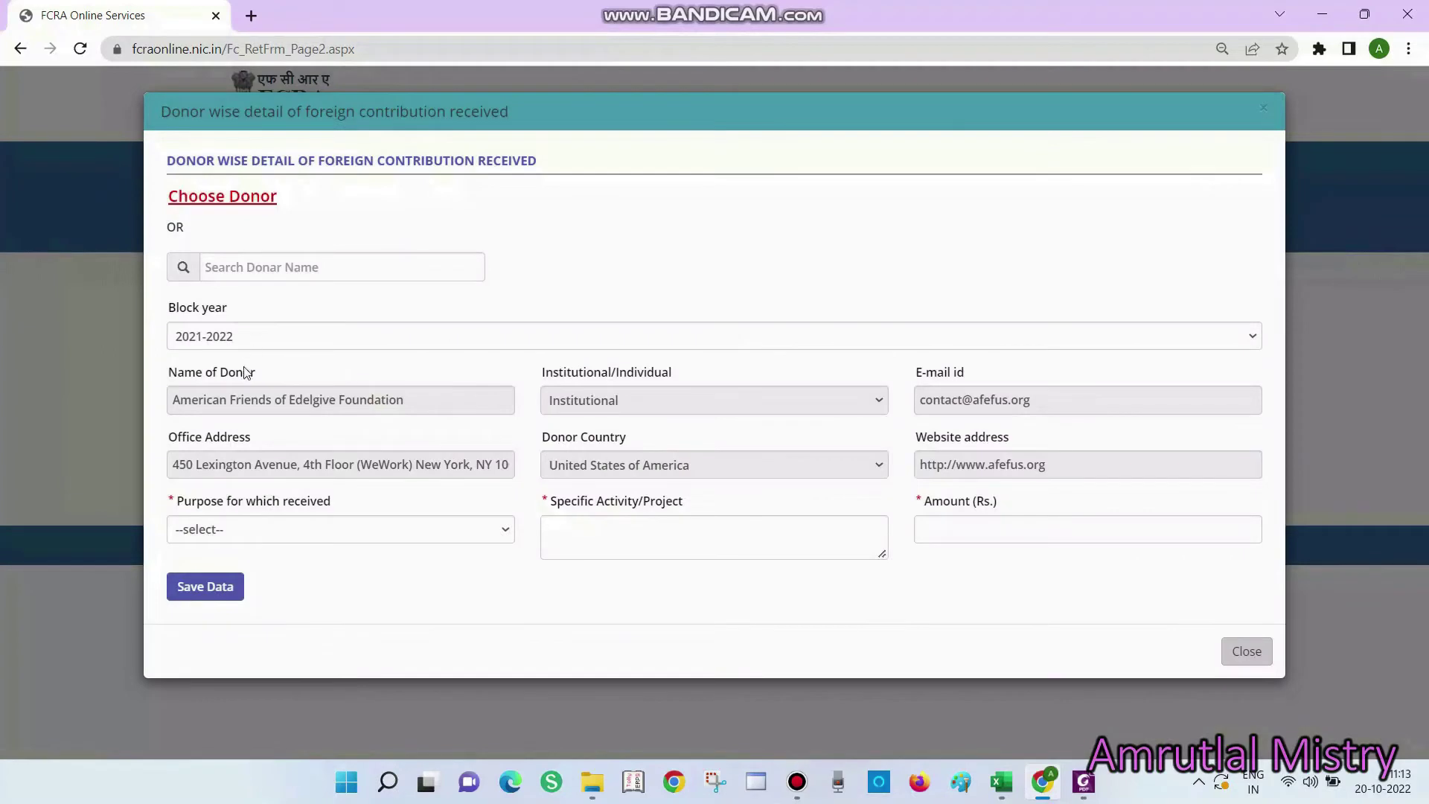
# Set the purpose to Social and paste the Women Empowerment activity from Excel cell N3
pyautogui.click(268, 532)
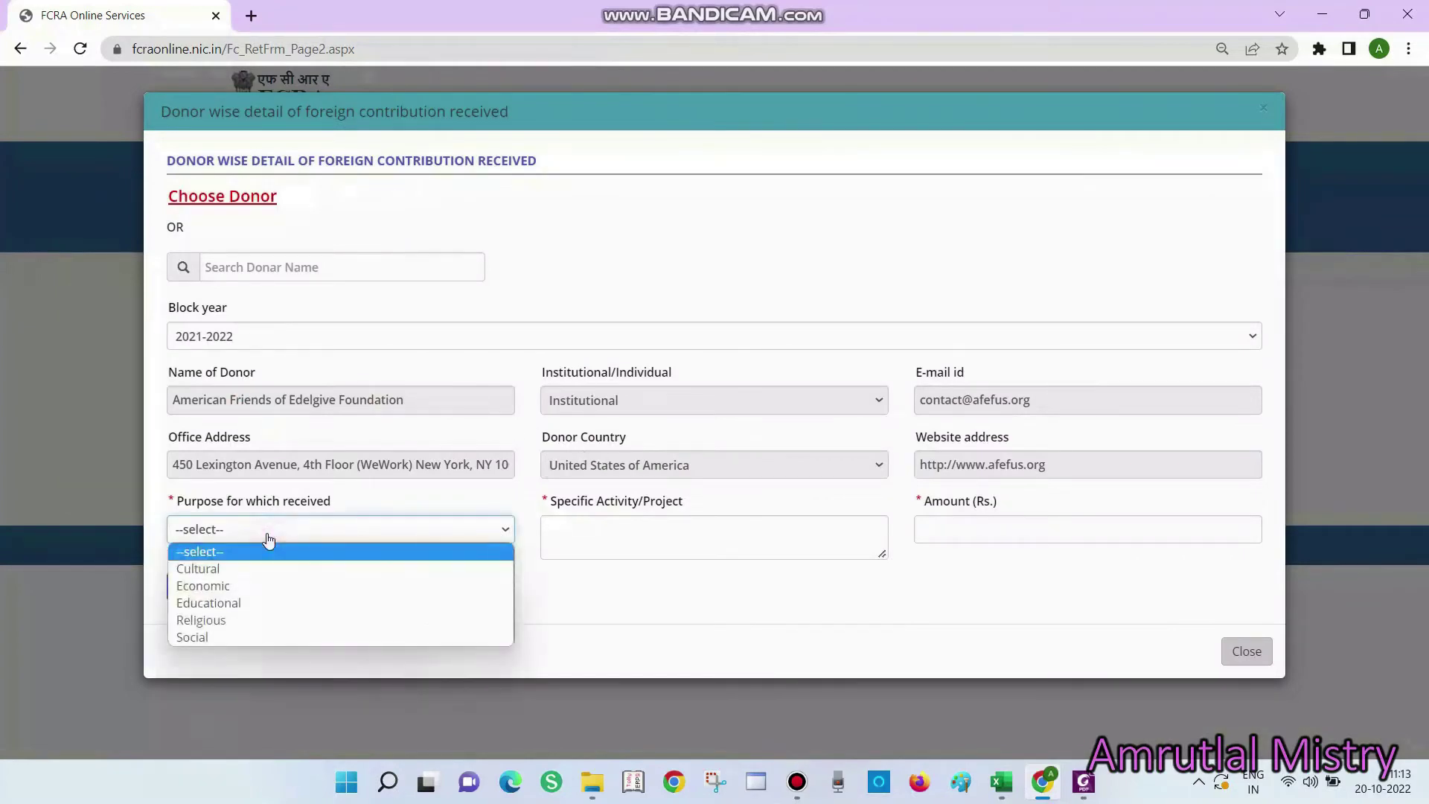
pyautogui.click(239, 642)
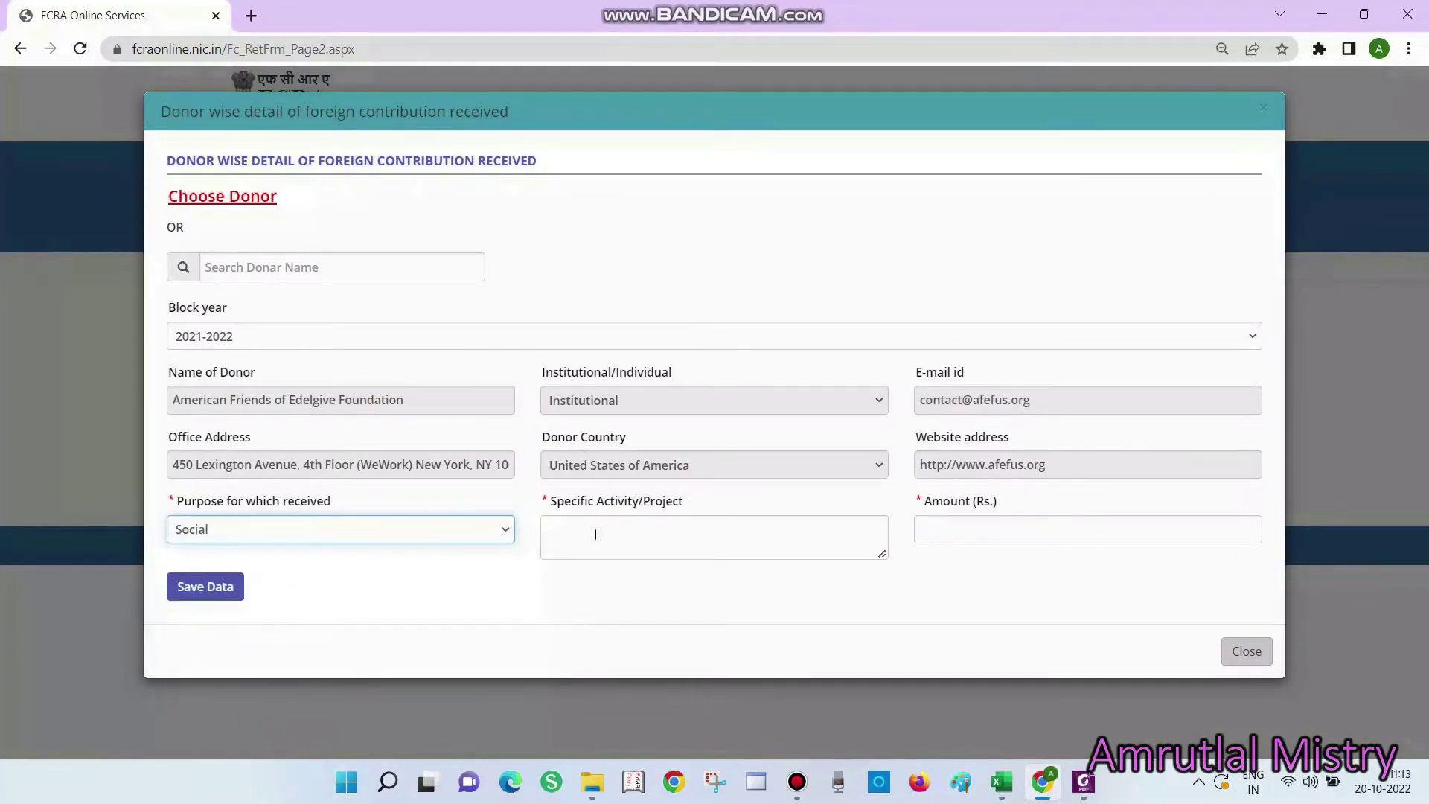
pyautogui.hotkey('alt', 'Tab')
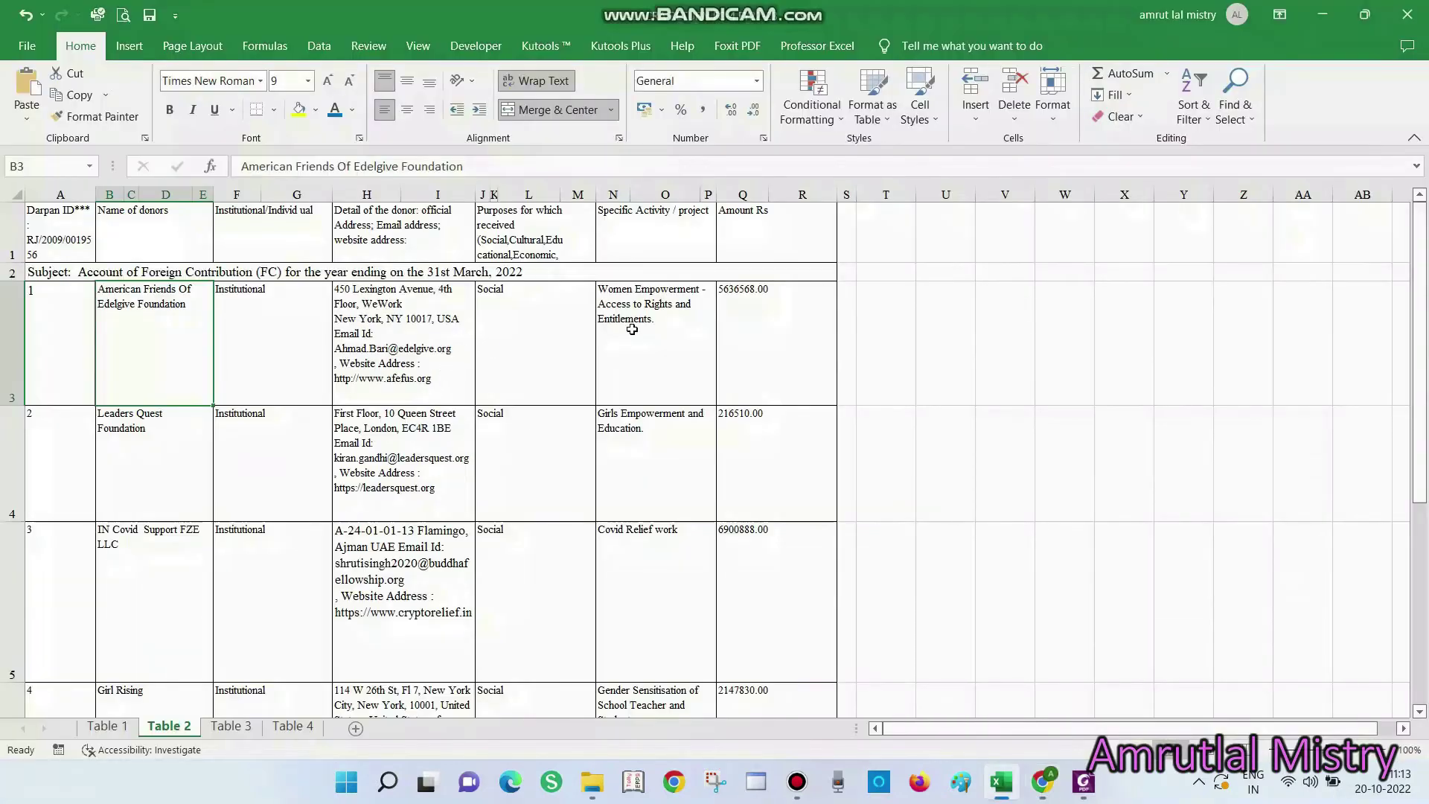
pyautogui.click(632, 326)
pyautogui.doubleClick(633, 326)
pyautogui.moveTo(672, 316); pyautogui.dragTo(552, 276)
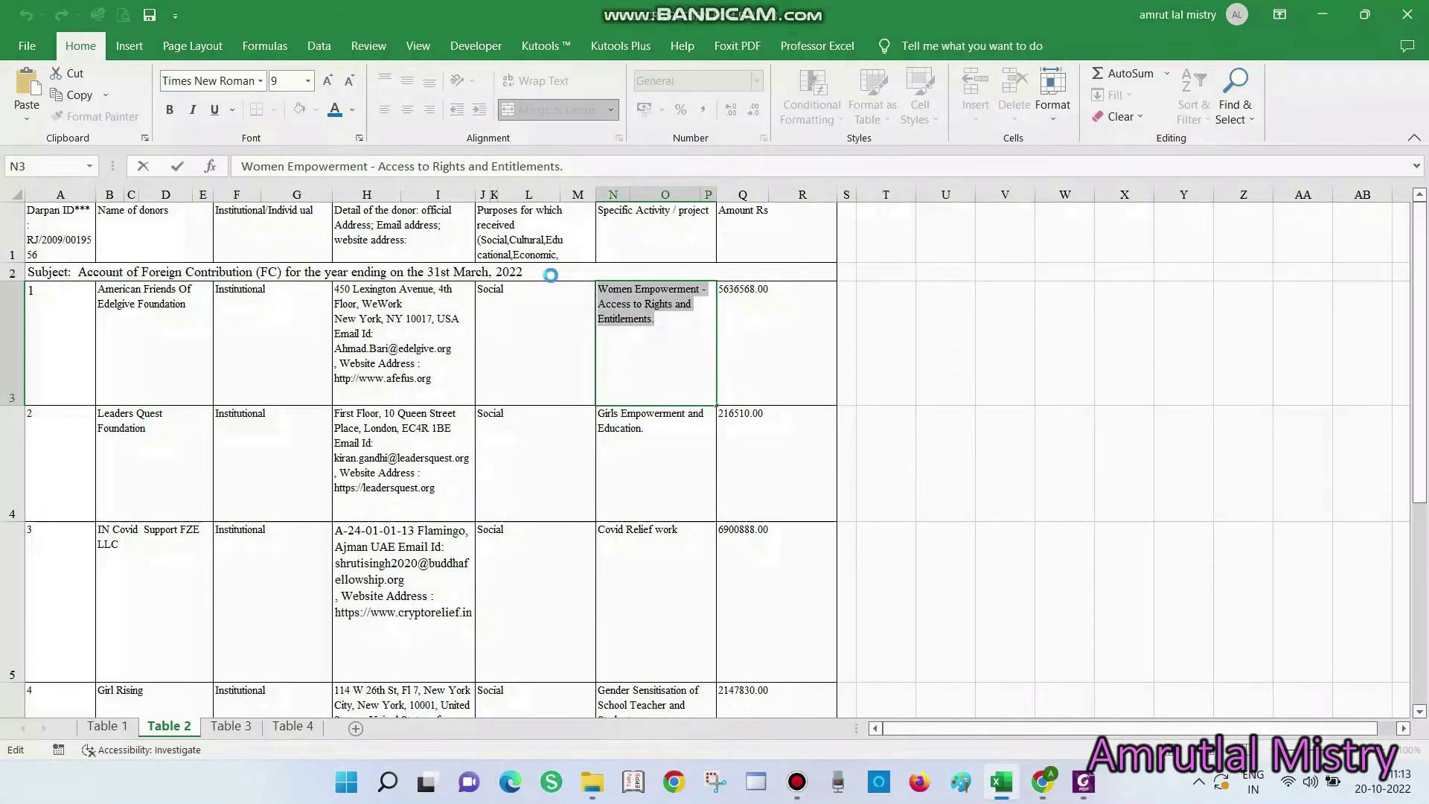
pyautogui.hotkey('ctrl', 'c')
pyautogui.hotkey('alt', 'Tab')
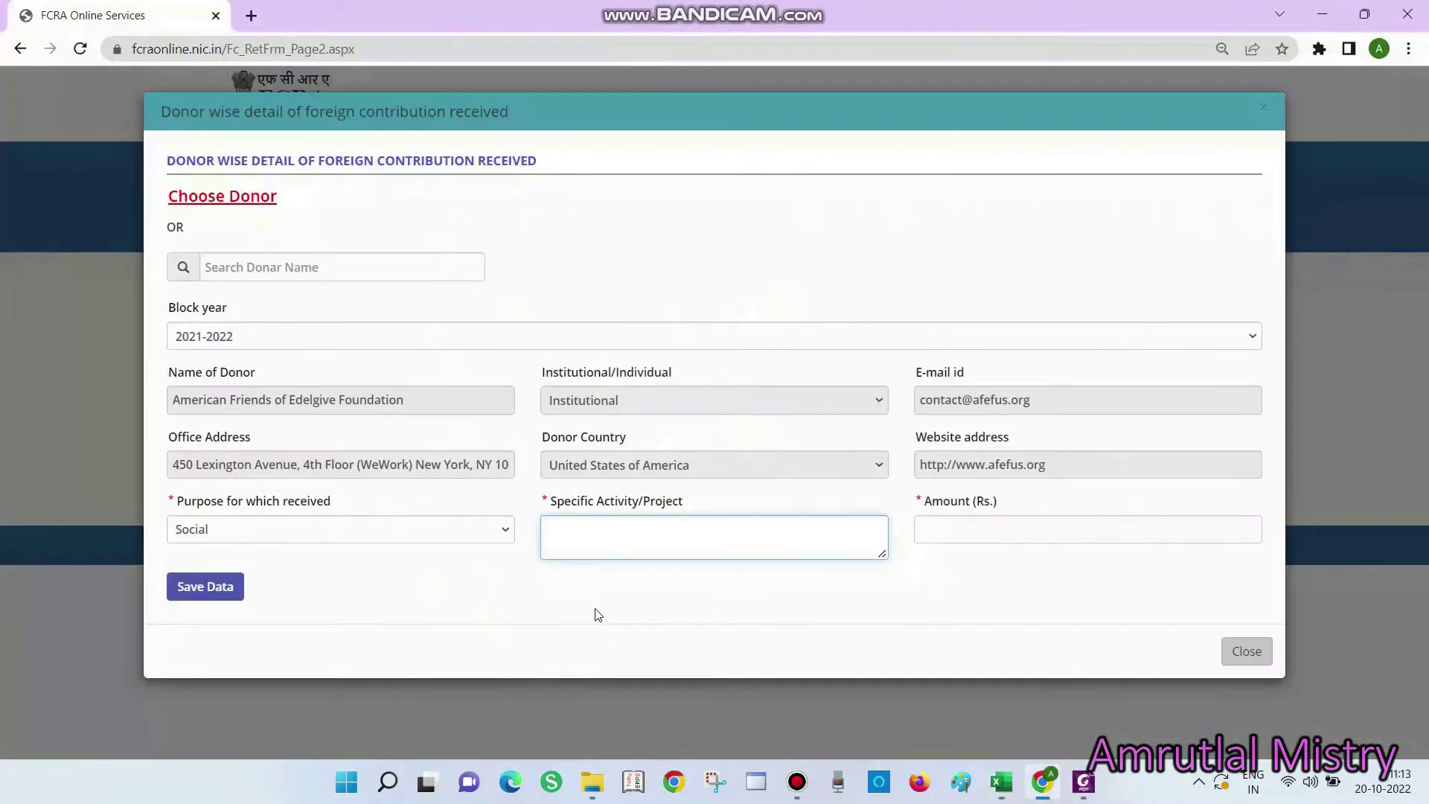
pyautogui.hotkey('ctrl', 'v')
# Enter the amount 5636568 from cell Q3 and save the donor record
pyautogui.click(964, 531)
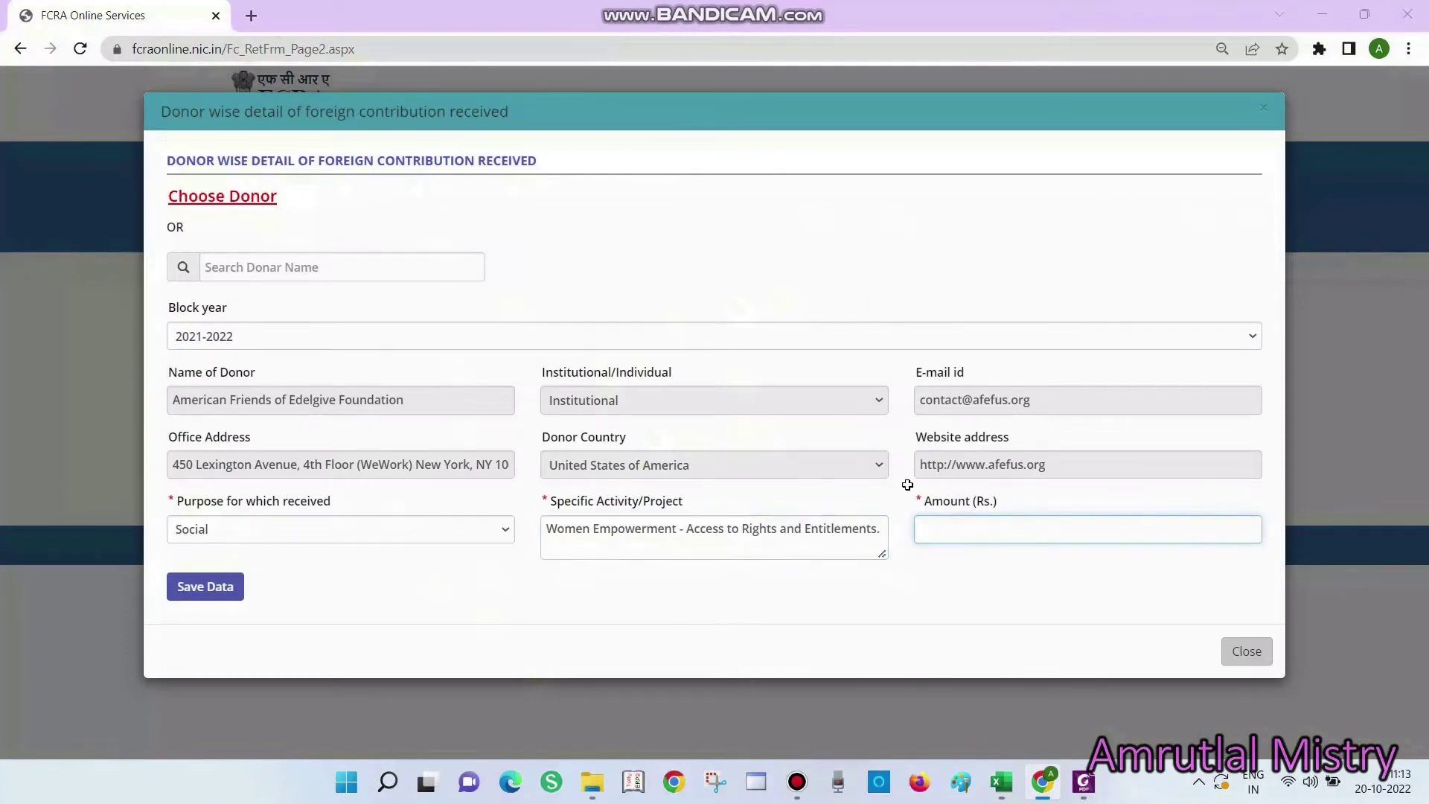
pyautogui.hotkey('alt', 'Tab')
pyautogui.click(766, 357)
pyautogui.doubleClick(777, 297)
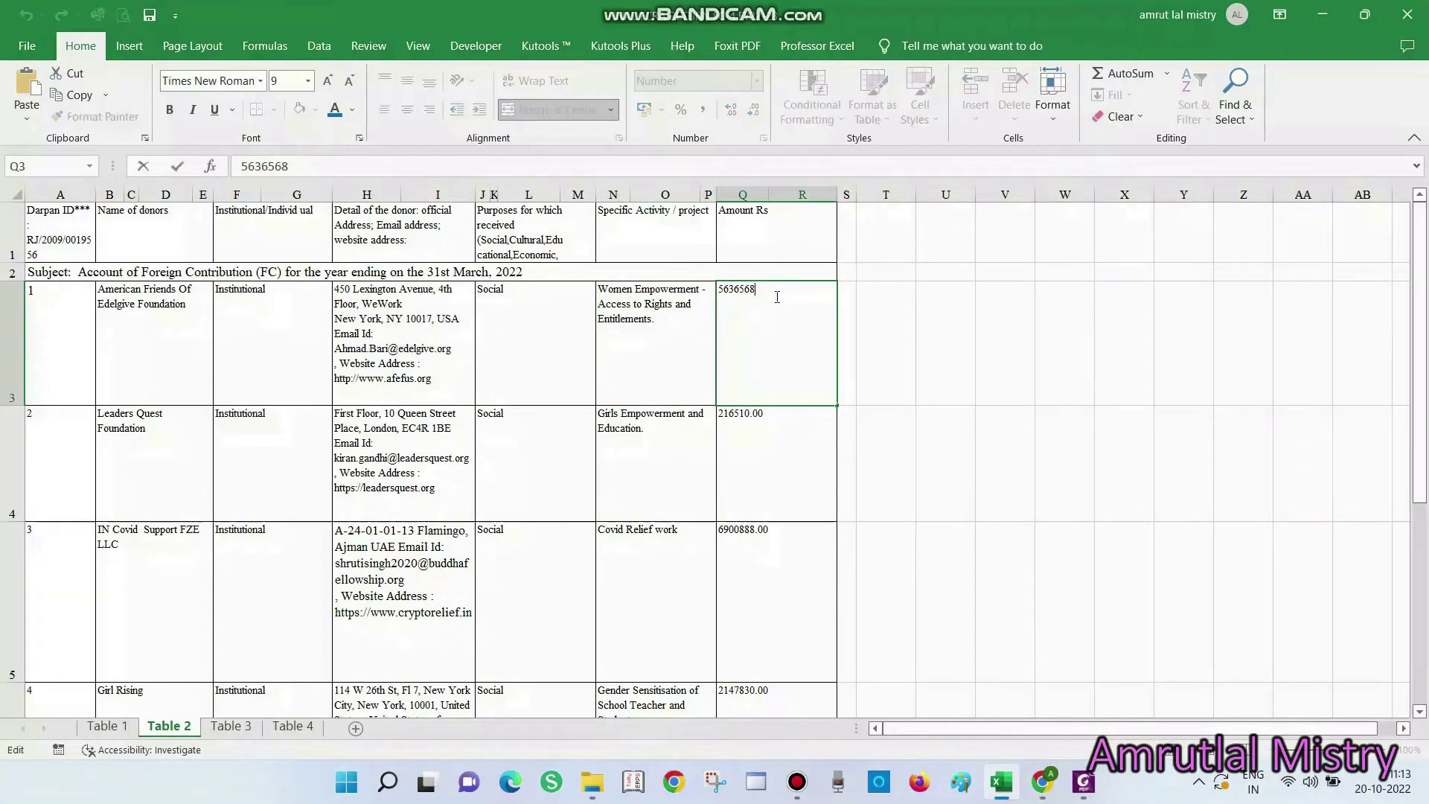
pyautogui.doubleClick(776, 293)
pyautogui.hotkey('ctrl', 'c')
pyautogui.press('Escape')
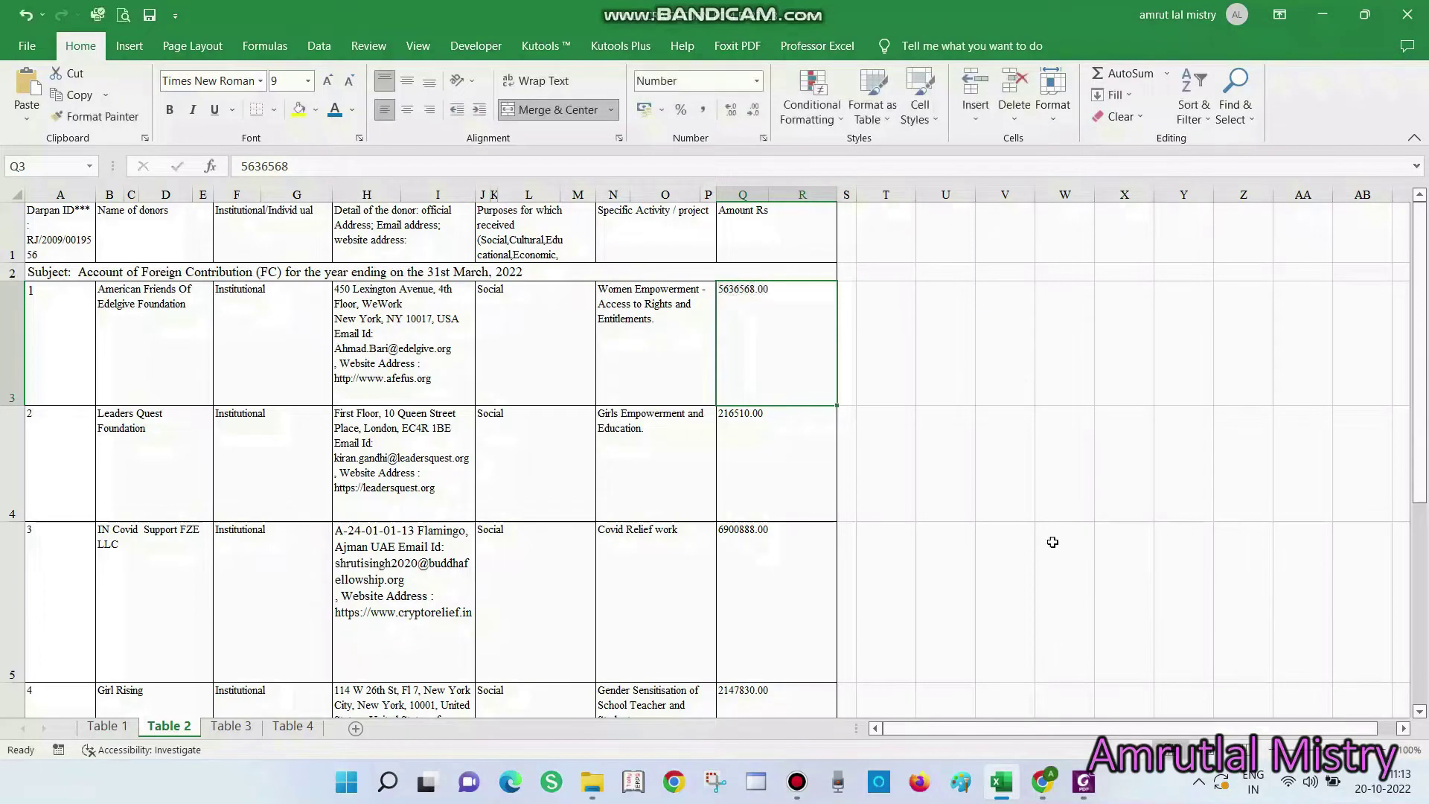
pyautogui.hotkey('alt', 'Tab')
pyautogui.hotkey('ctrl', 'v')
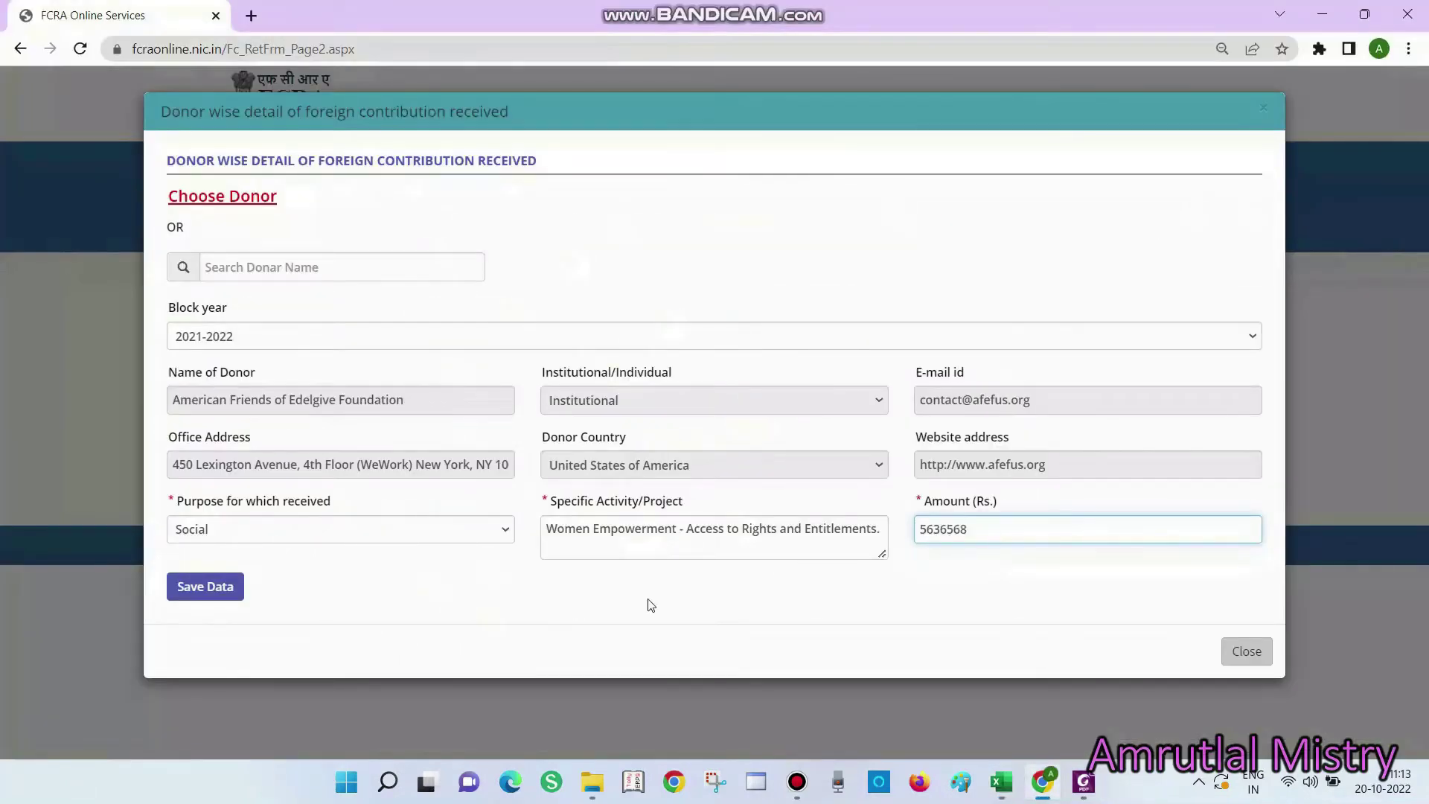
pyautogui.click(200, 588)
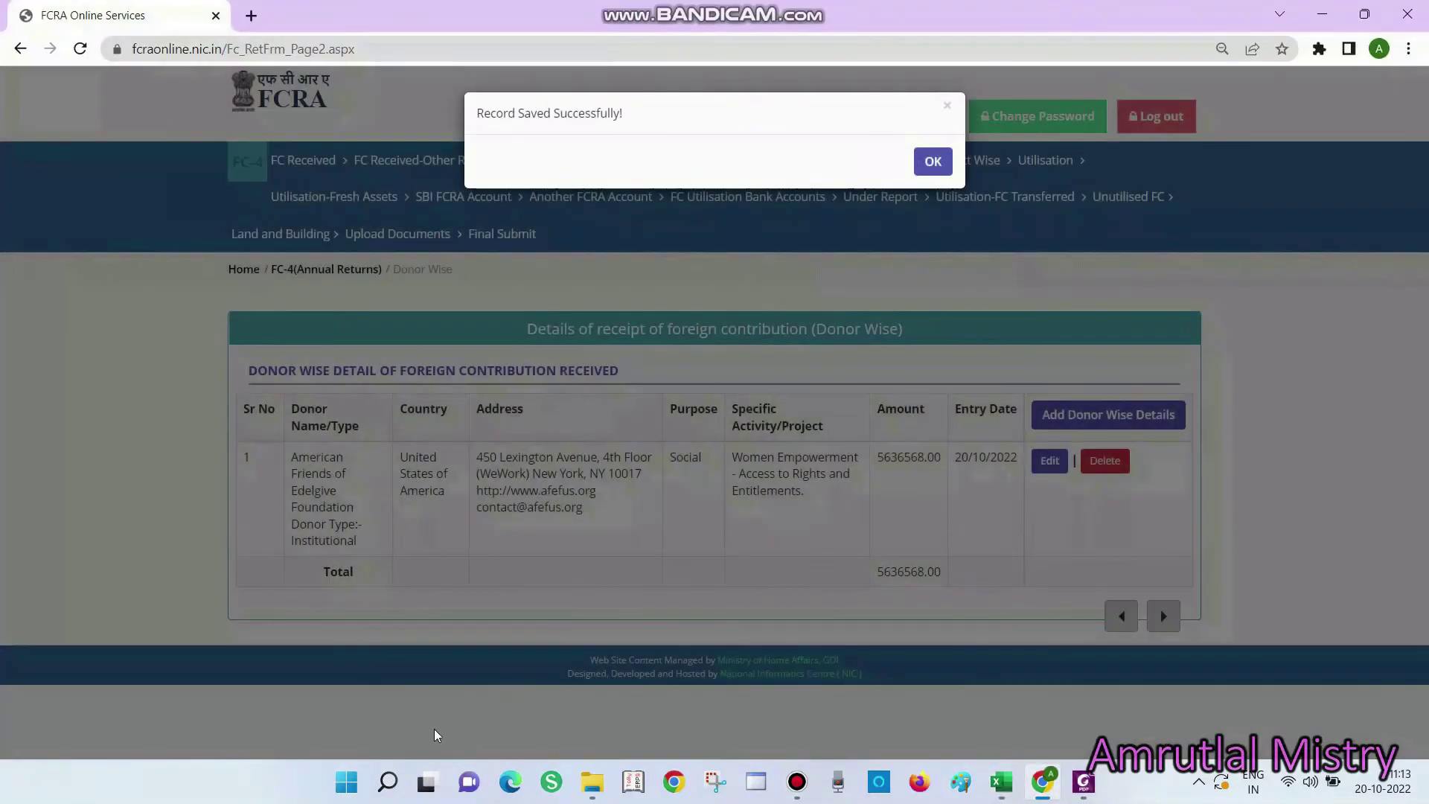
pyautogui.click(931, 160)
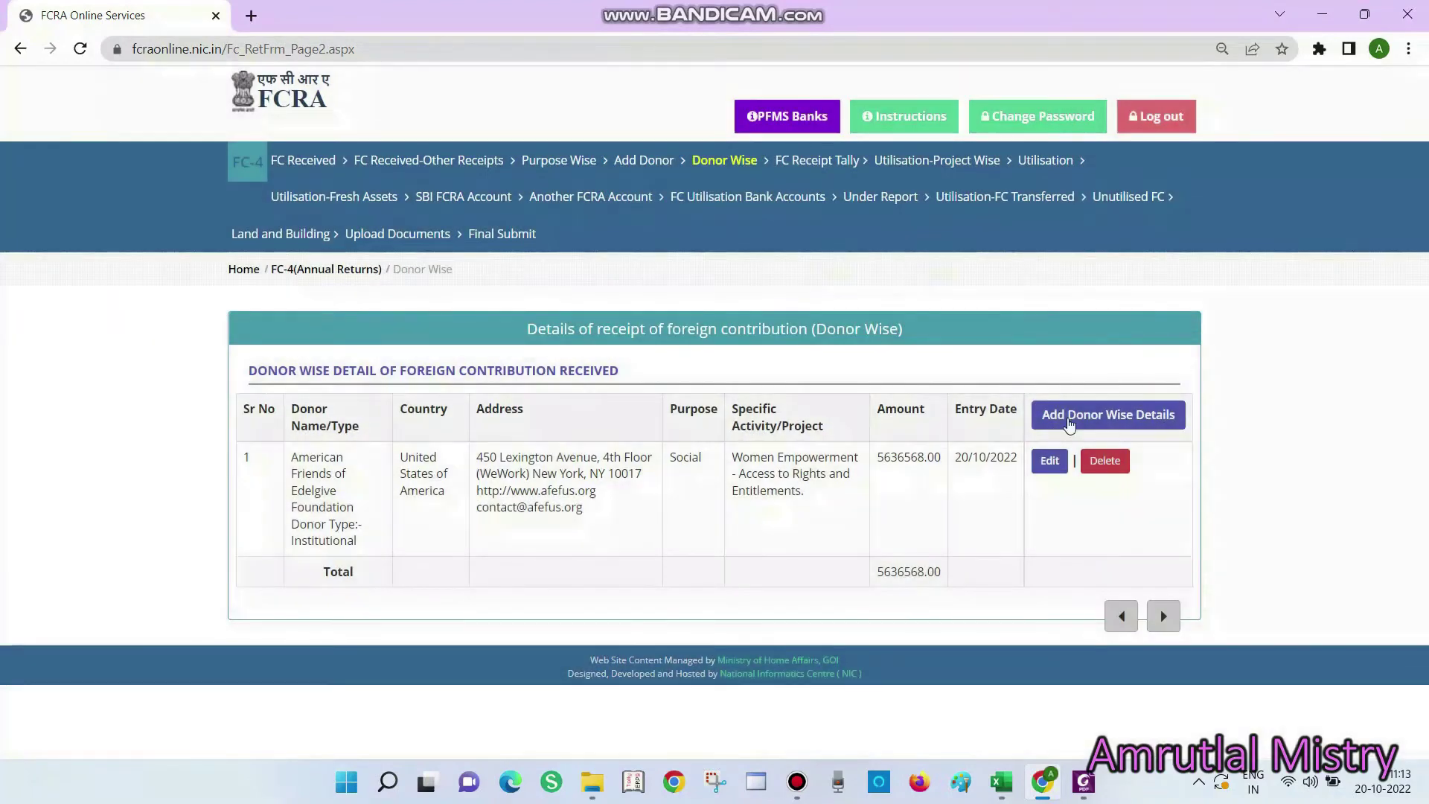
# Start another donor-wise entry and choose Leaders Quest from the donor list
pyautogui.hotkey('alt', 'Tab')
pyautogui.hotkey('alt', 'Tab')
pyautogui.click(1070, 424)
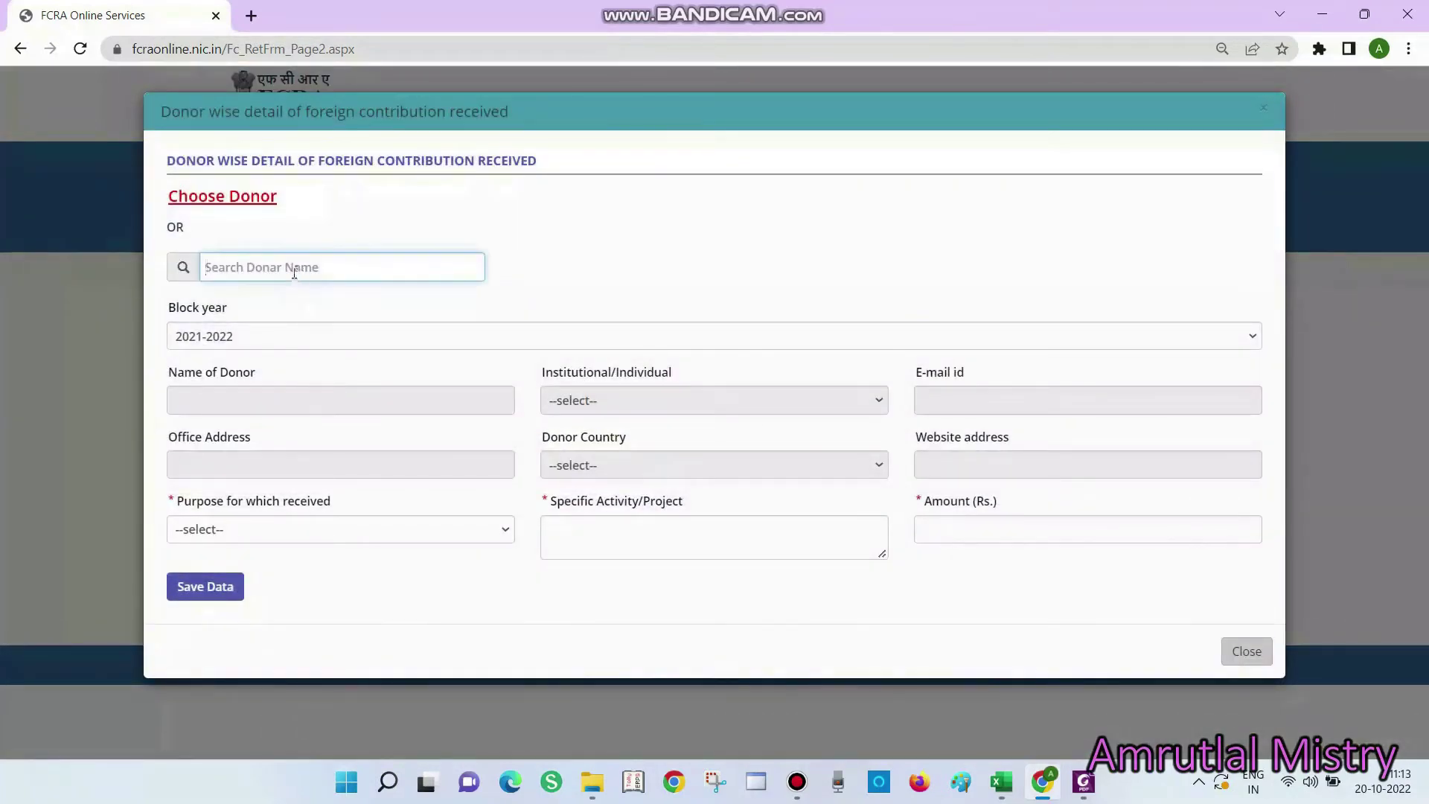
pyautogui.click(215, 200)
pyautogui.hotkey('alt', 'Tab')
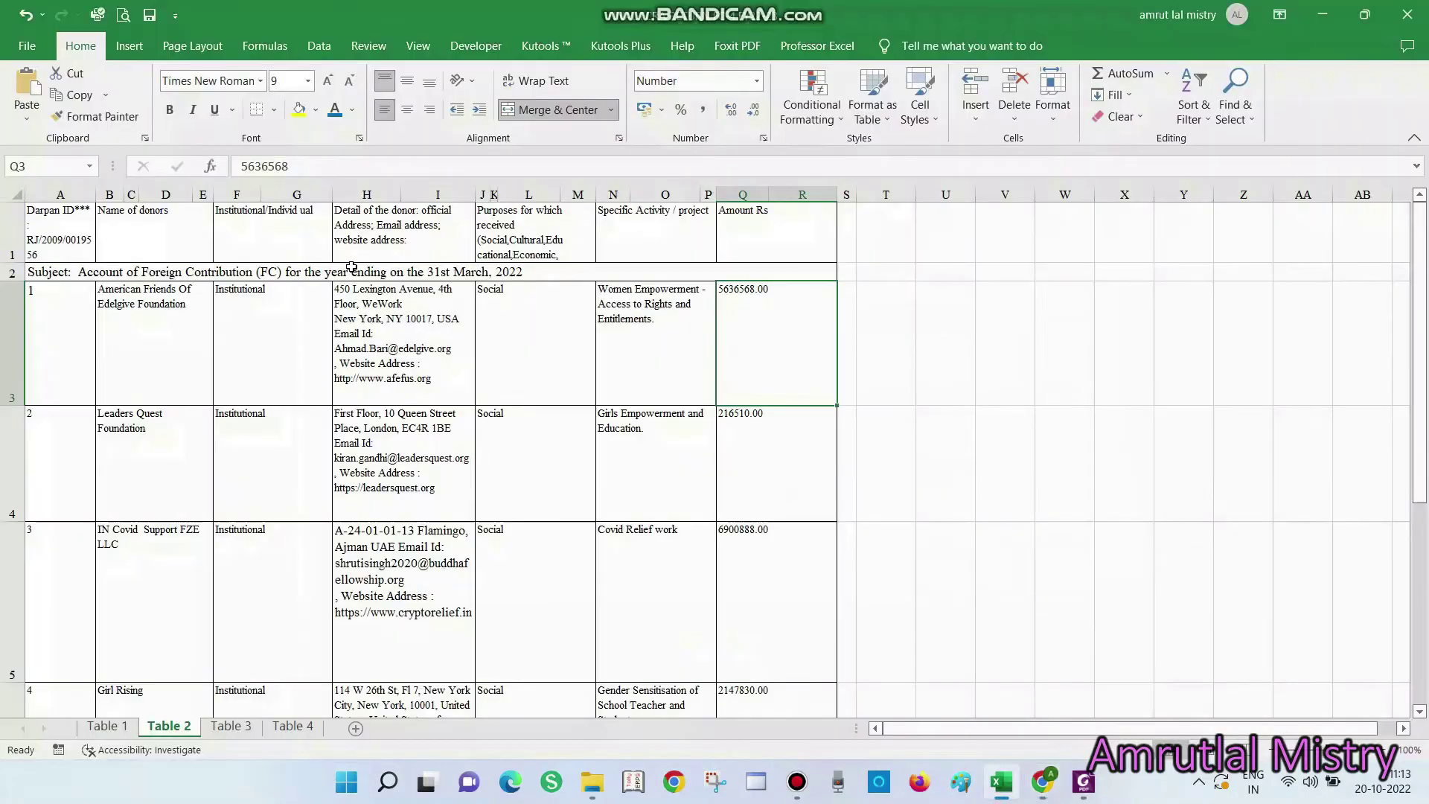
pyautogui.click(166, 459)
pyautogui.hotkey('alt', 'Tab')
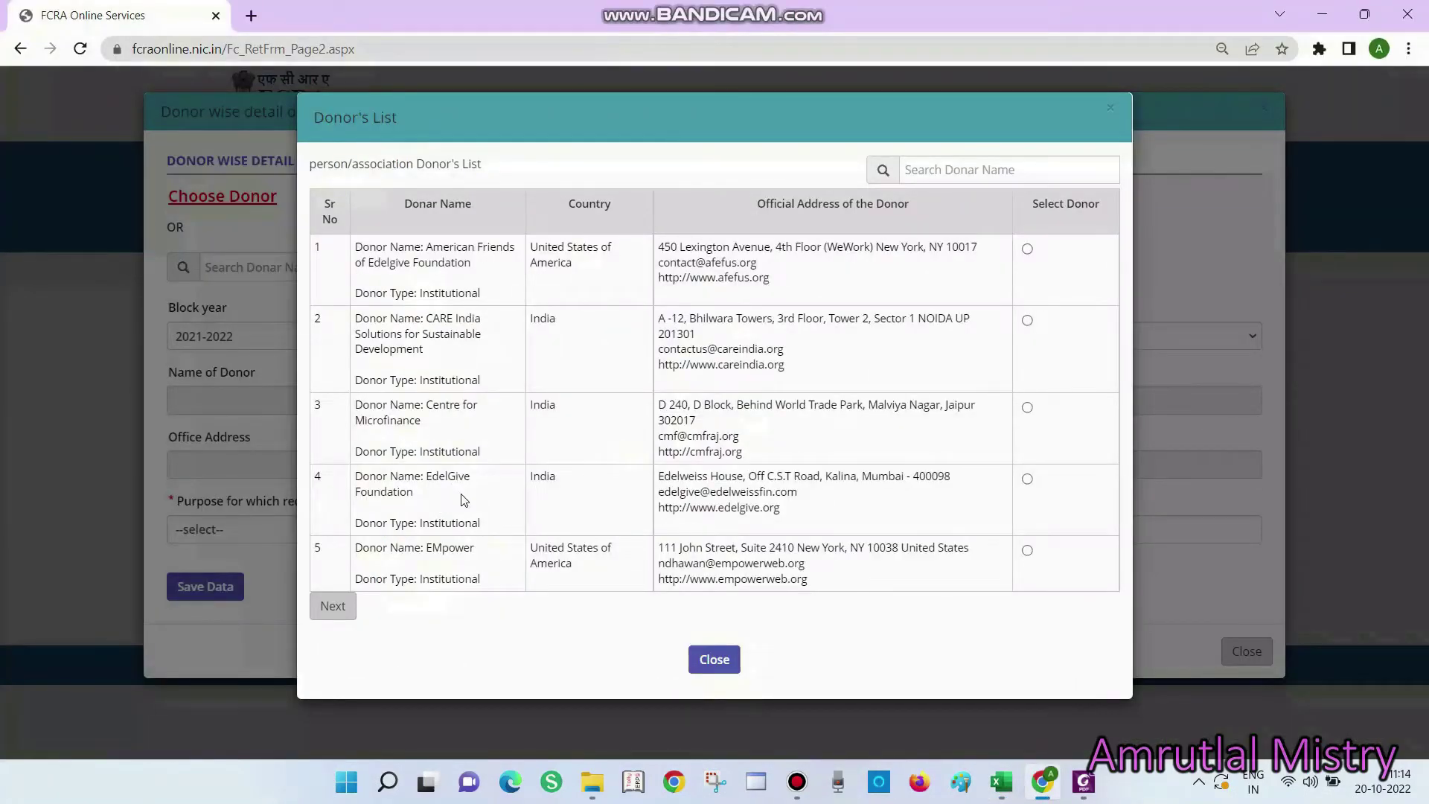
pyautogui.click(333, 606)
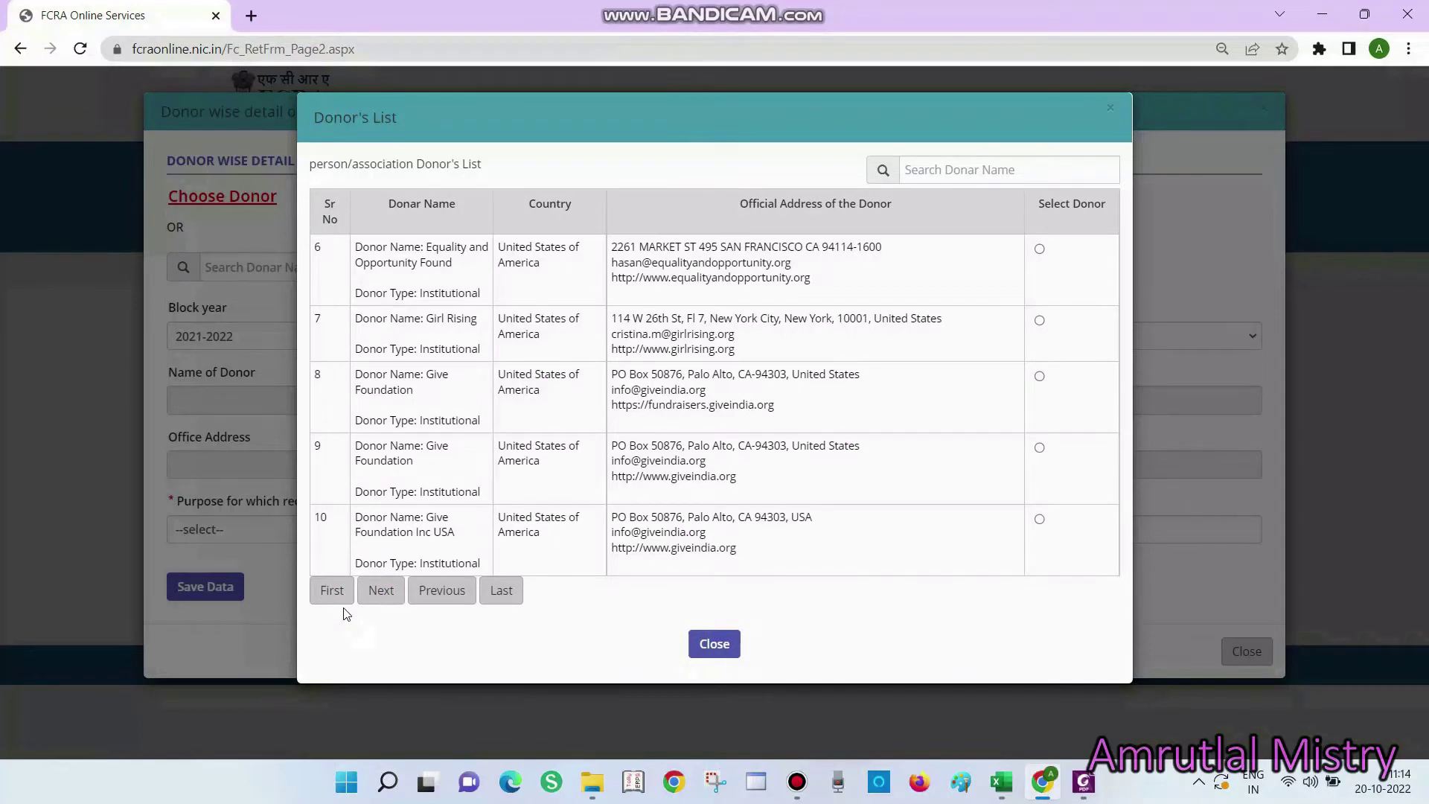
pyautogui.click(381, 592)
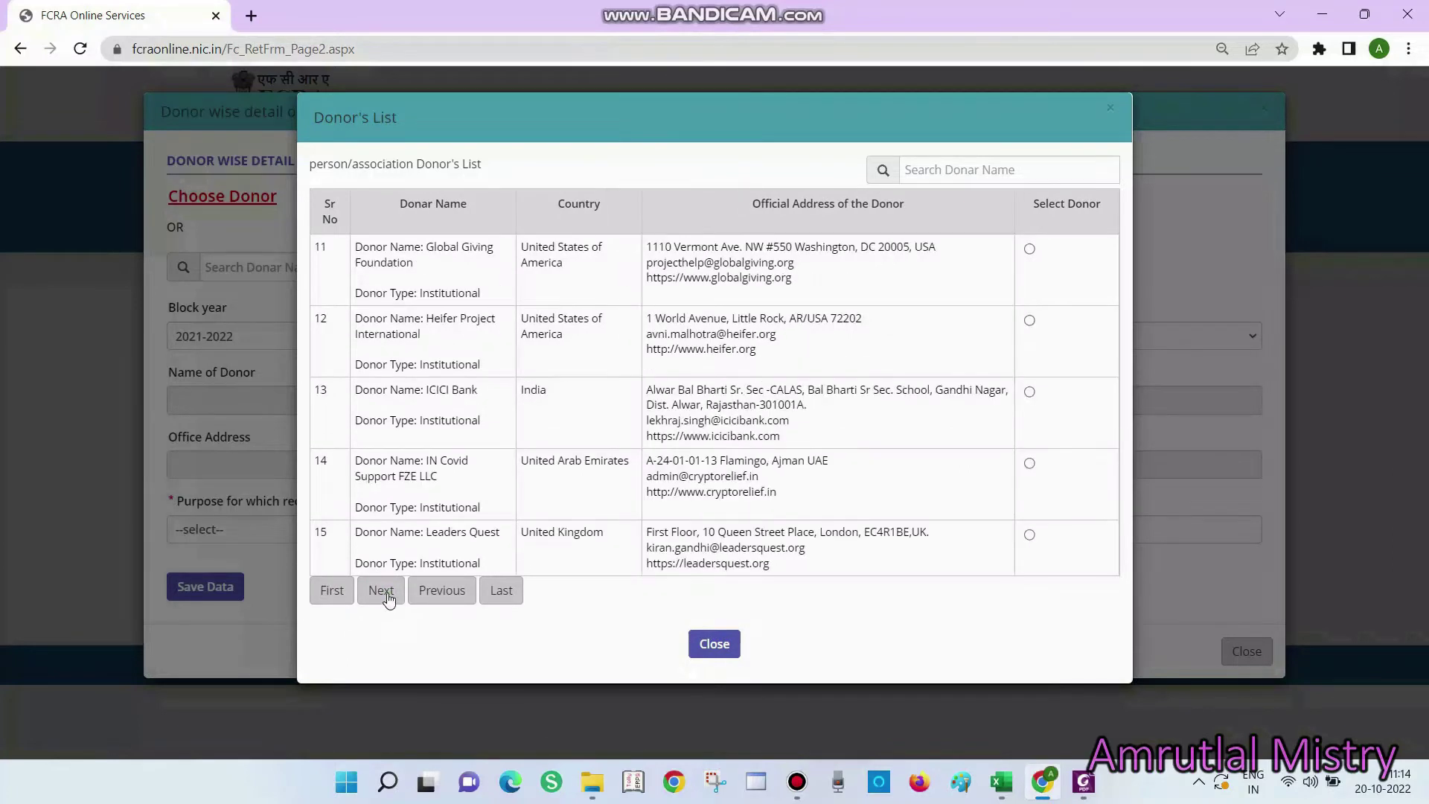
pyautogui.click(1028, 537)
# Set the purpose to Social and paste the activity 'Girls Empowerment and Education' from cell N4
pyautogui.click(276, 530)
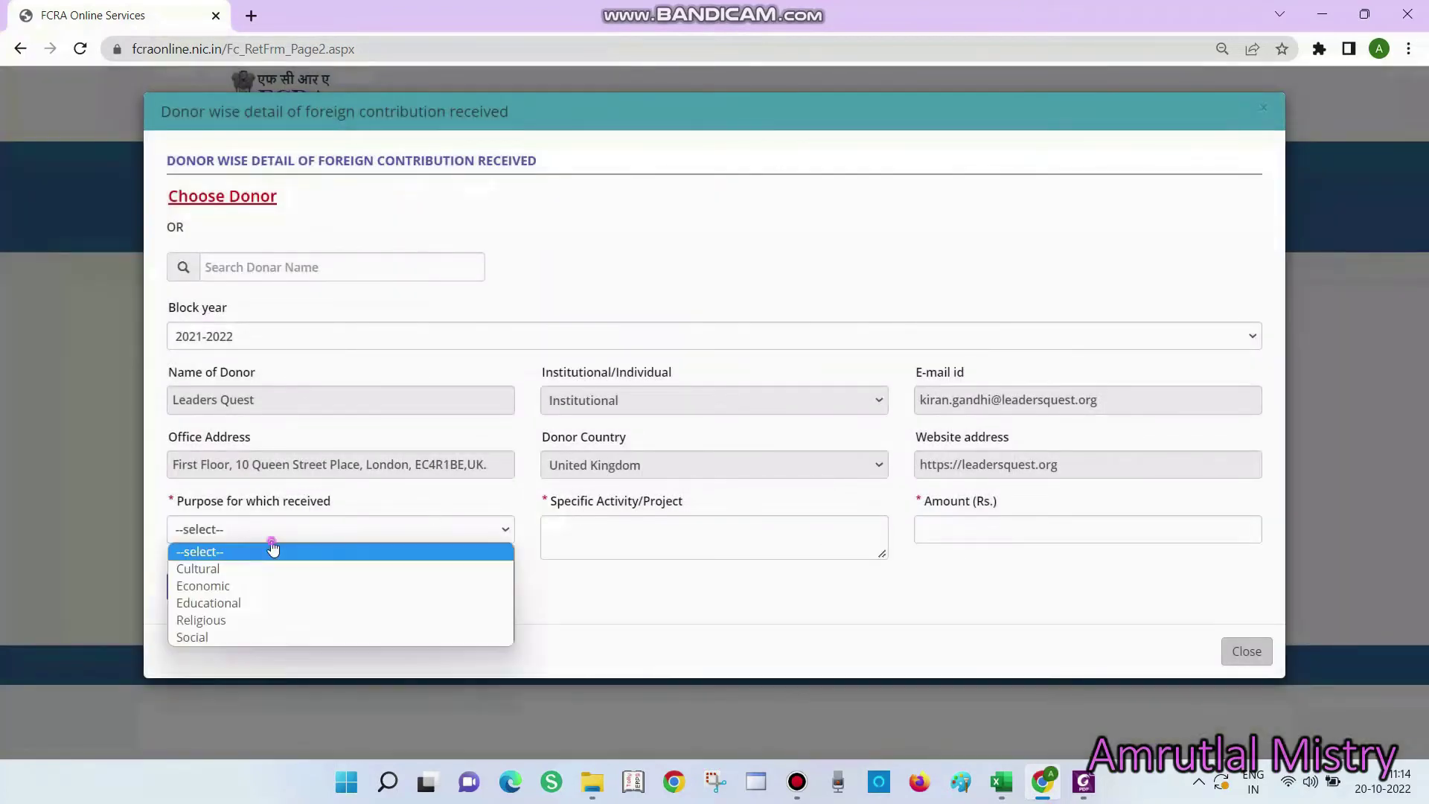
pyautogui.click(234, 634)
pyautogui.hotkey('alt', 'Tab')
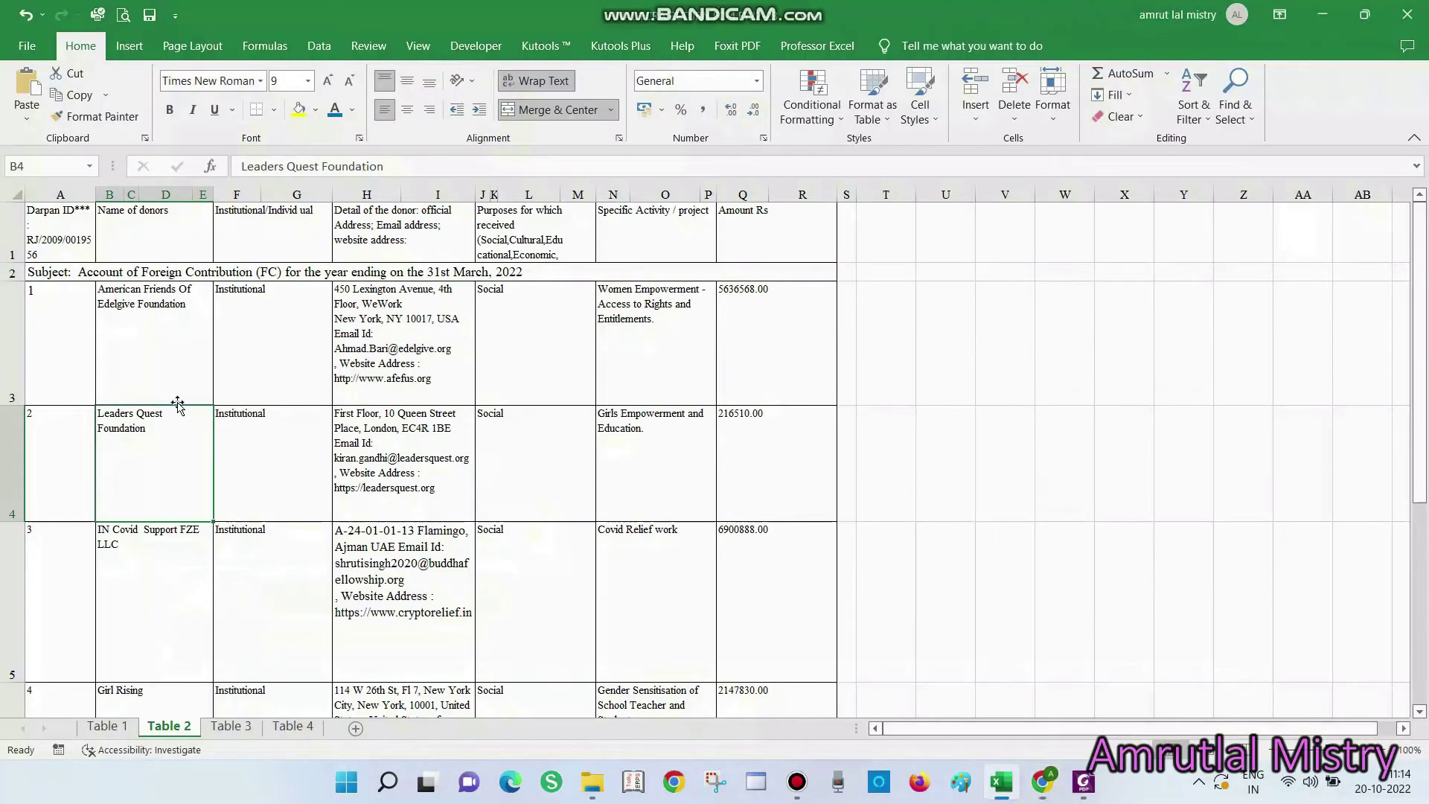
pyautogui.click(643, 455)
pyautogui.doubleClick(642, 456)
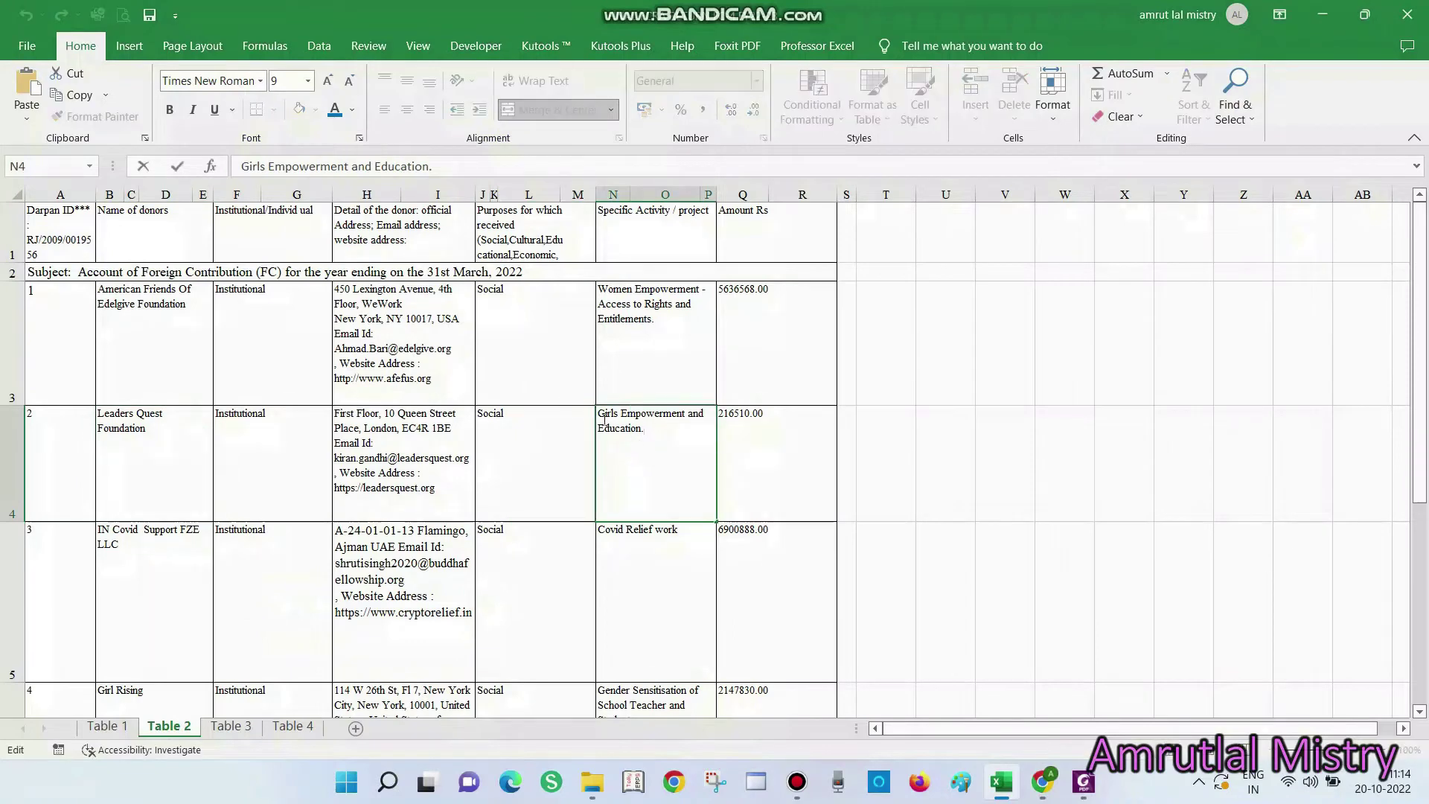
pyautogui.moveTo(601, 417); pyautogui.dragTo(686, 430)
pyautogui.hotkey('ctrl', 'c')
pyautogui.press('Escape')
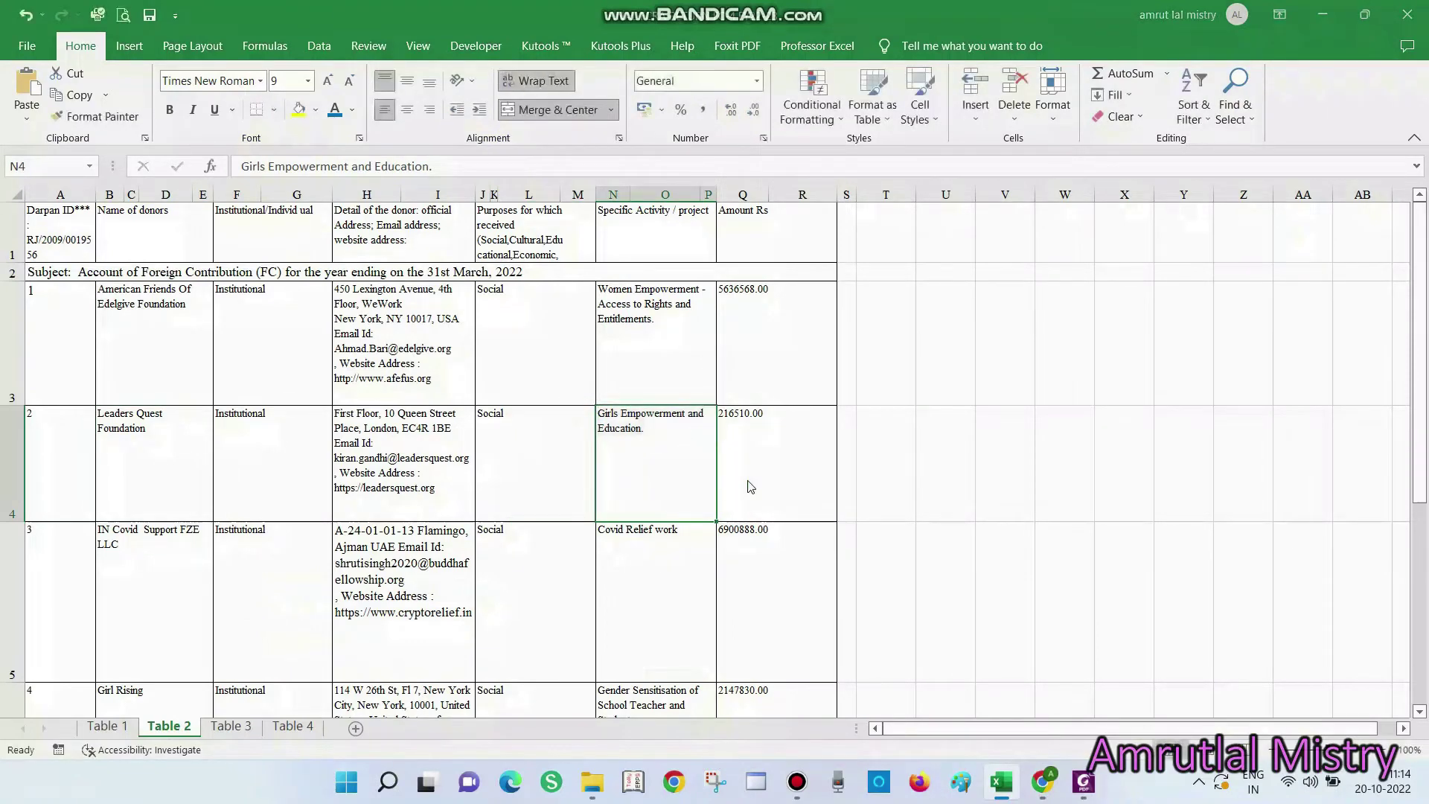
pyautogui.hotkey('alt', 'Tab')
pyautogui.click(646, 529)
pyautogui.hotkey('ctrl', 'v')
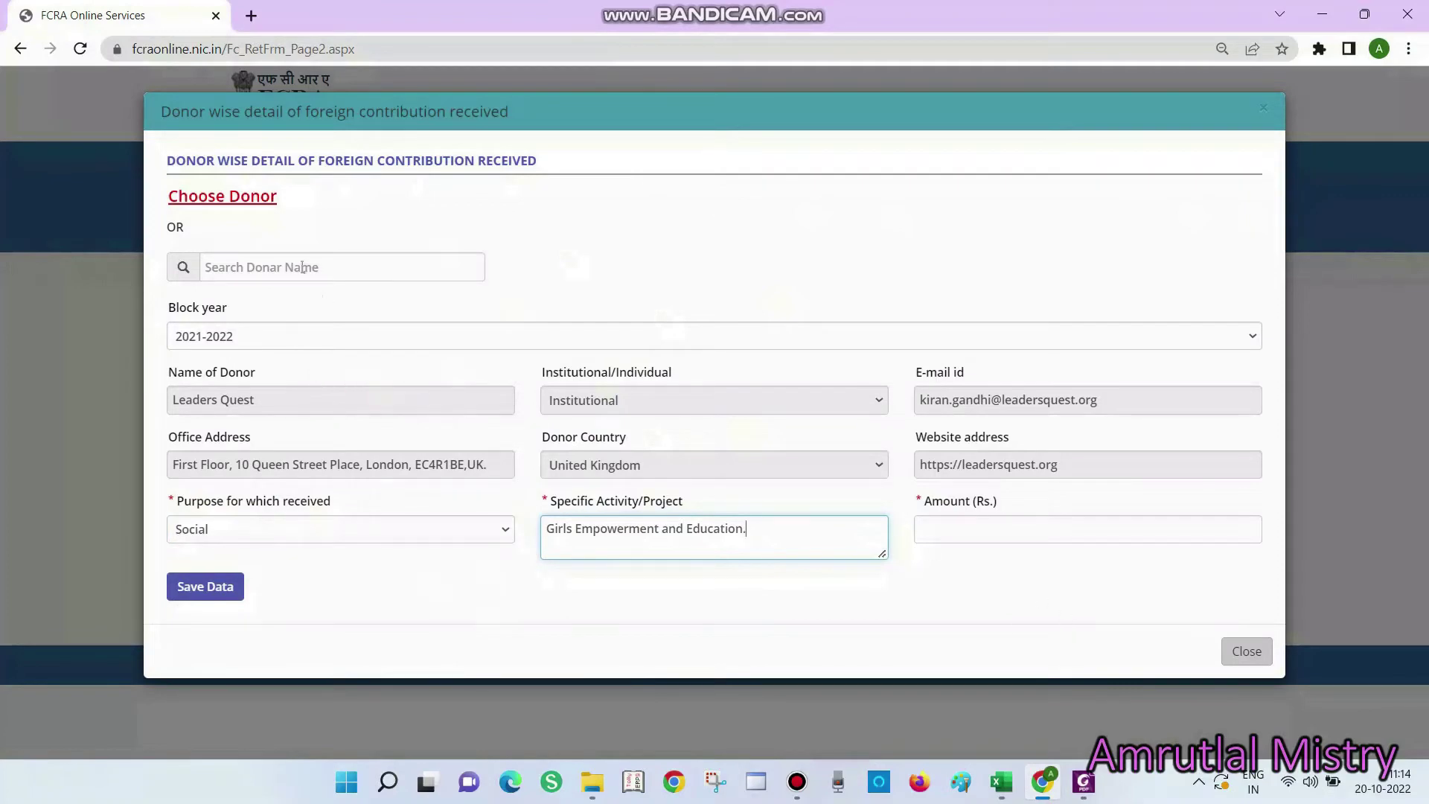
# Enter the amount 216510 from cell Q4 and save the Leaders Quest record
pyautogui.click(1021, 536)
pyautogui.hotkey('alt', 'Tab')
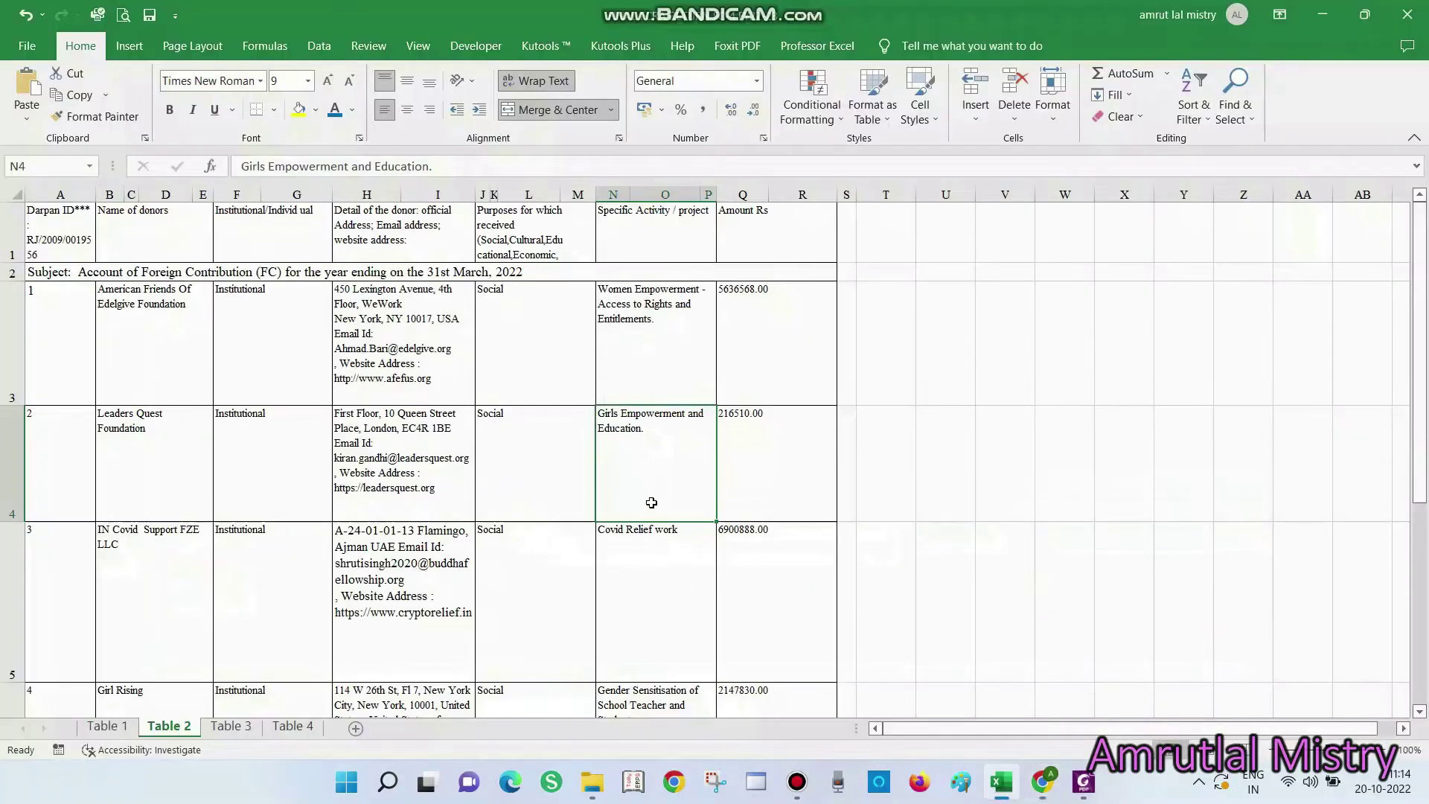
pyautogui.doubleClick(759, 446)
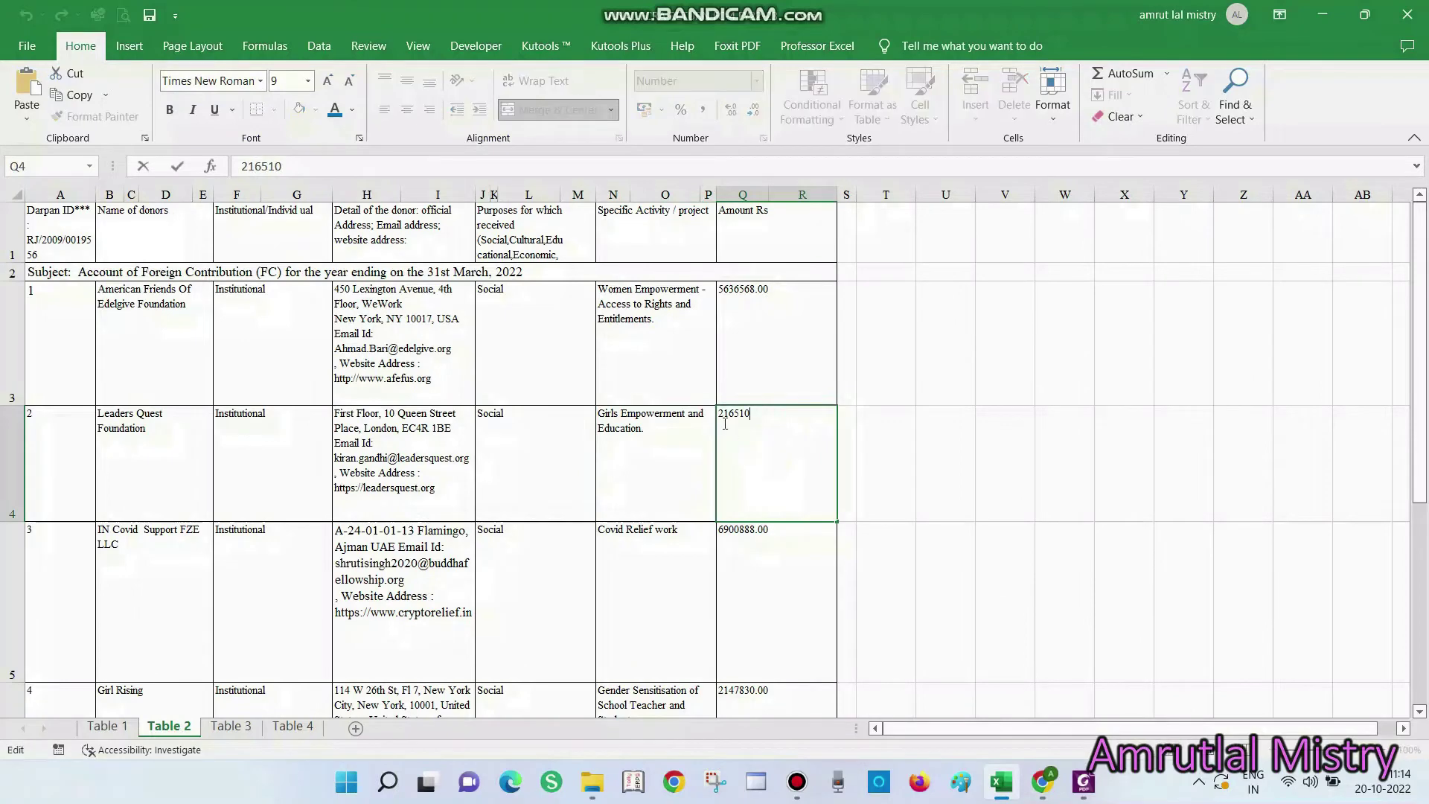
pyautogui.moveTo(719, 415); pyautogui.dragTo(878, 456)
pyautogui.hotkey('ctrl', 'c')
pyautogui.press('Escape')
pyautogui.hotkey('alt', 'Tab')
pyautogui.hotkey('ctrl', 'v')
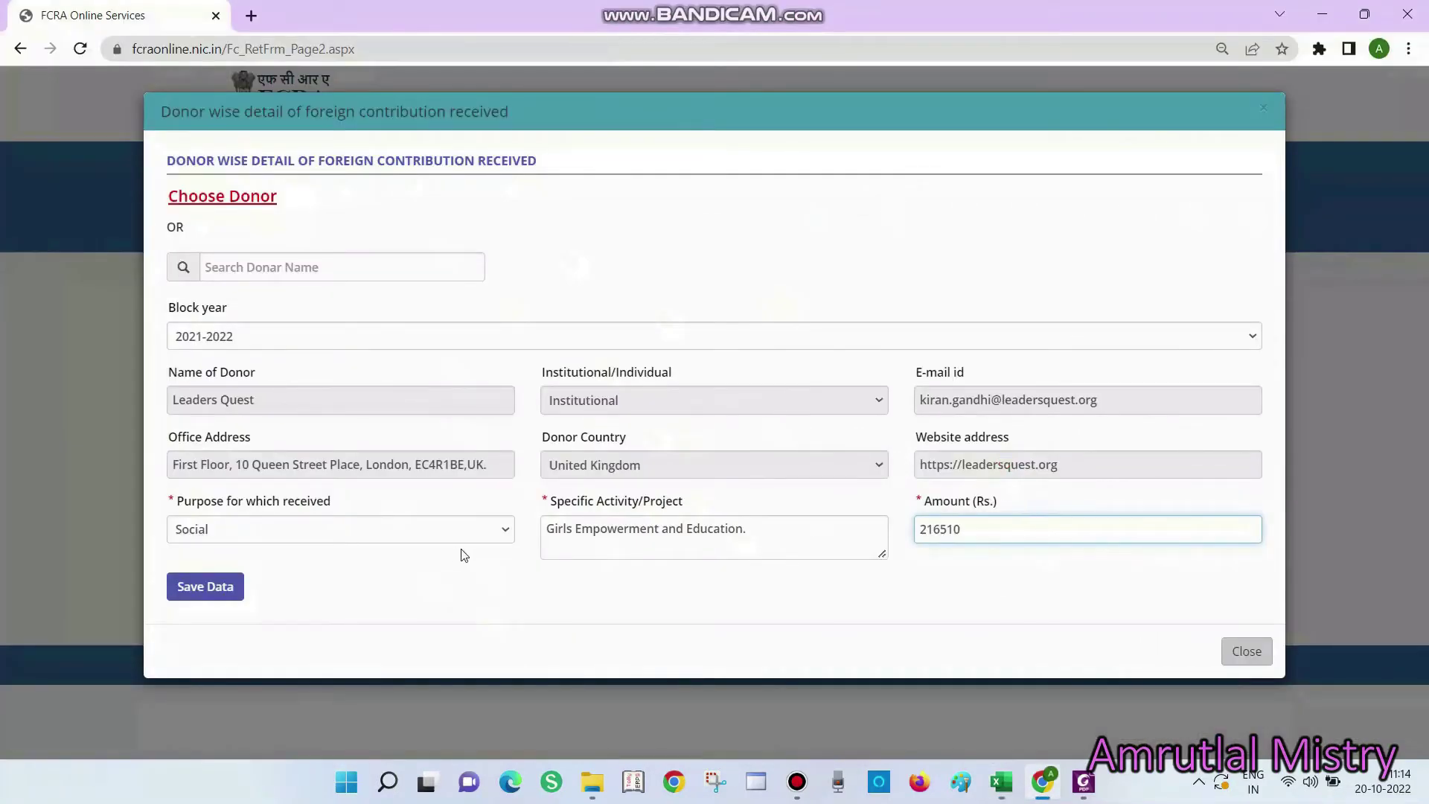
pyautogui.click(205, 588)
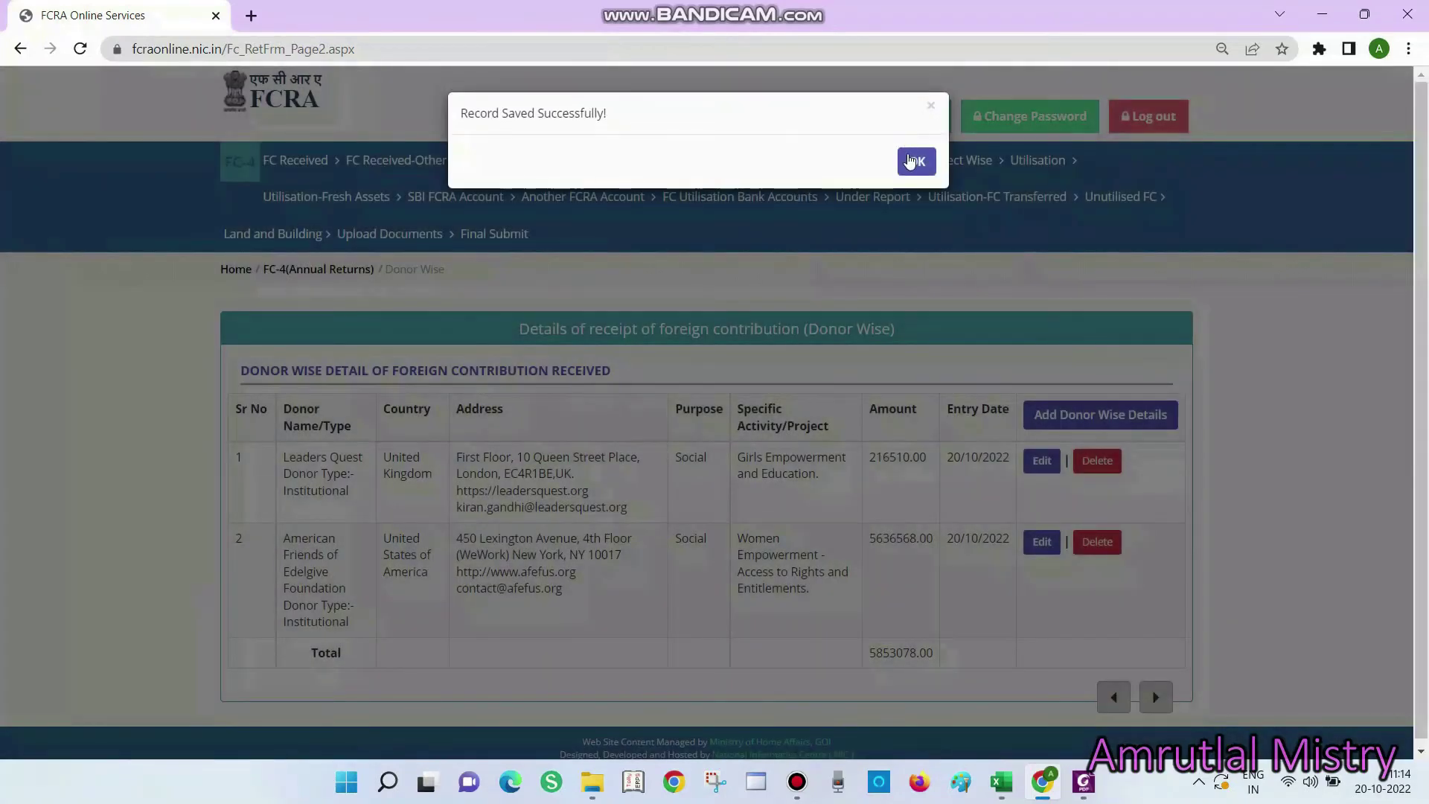
pyautogui.click(917, 163)
# Look up the next donor, IN Covid Support FZE LLC, and start a new donor-wise entry
pyautogui.hotkey('alt', 'Tab')
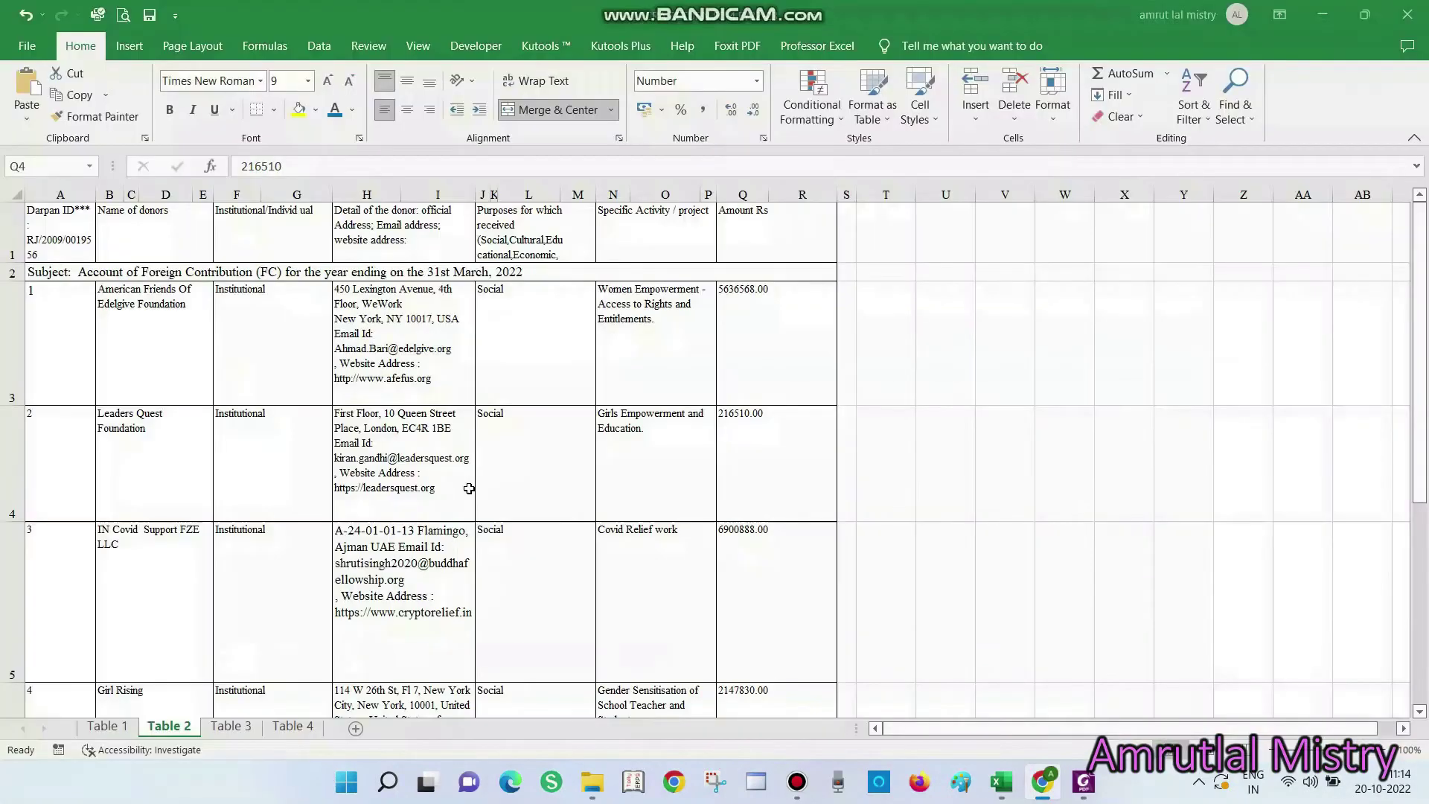
pyautogui.click(145, 552)
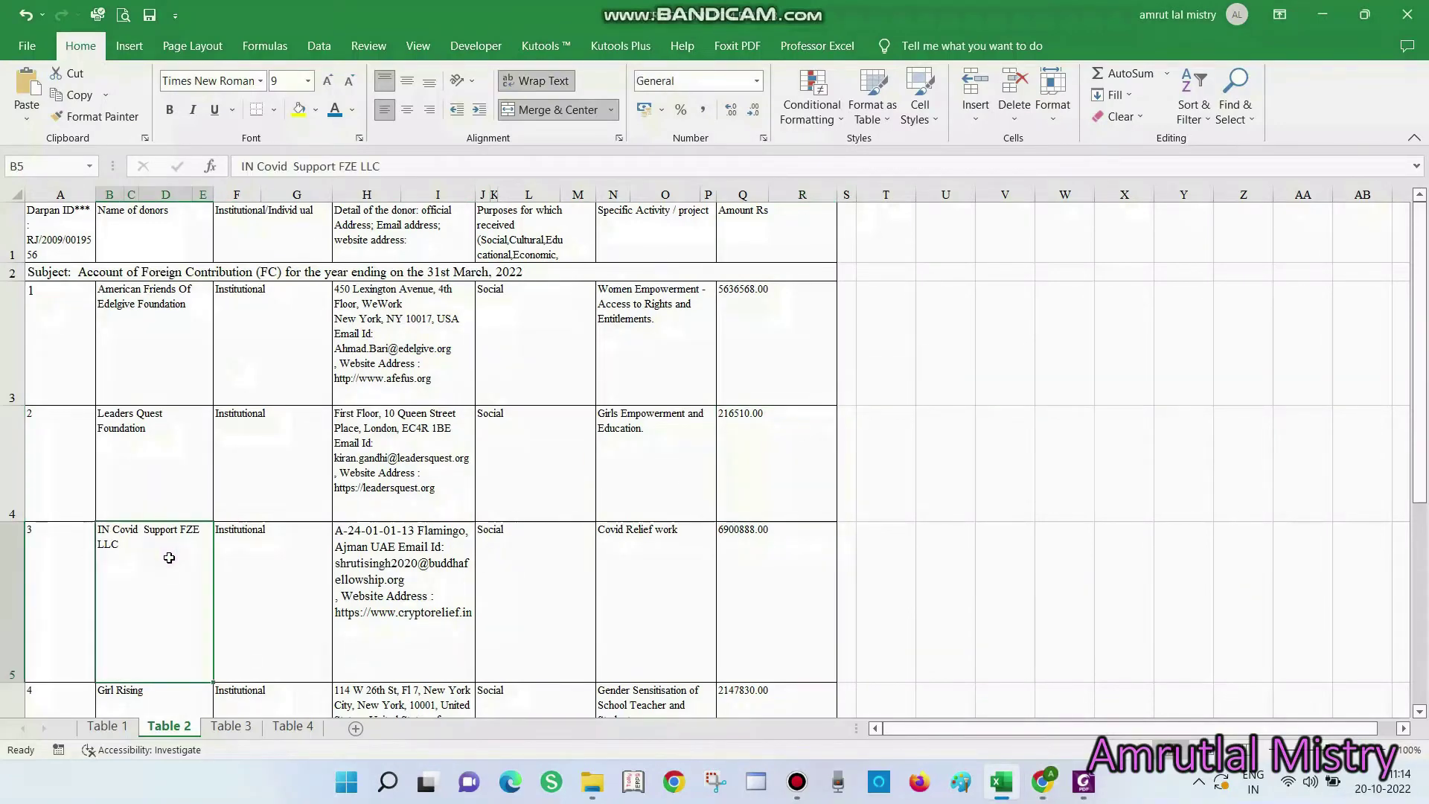
pyautogui.hotkey('alt', 'Tab')
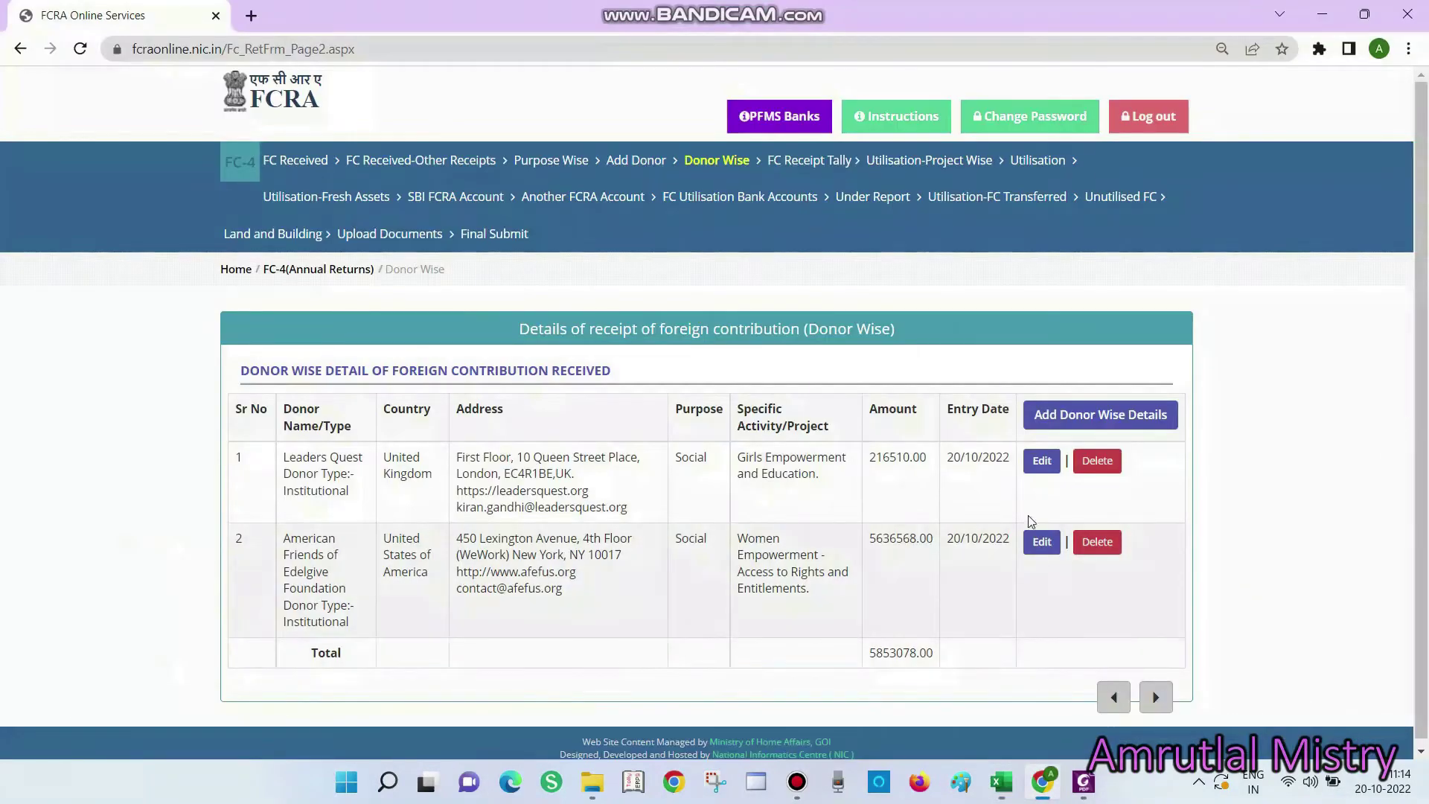
pyautogui.click(1048, 420)
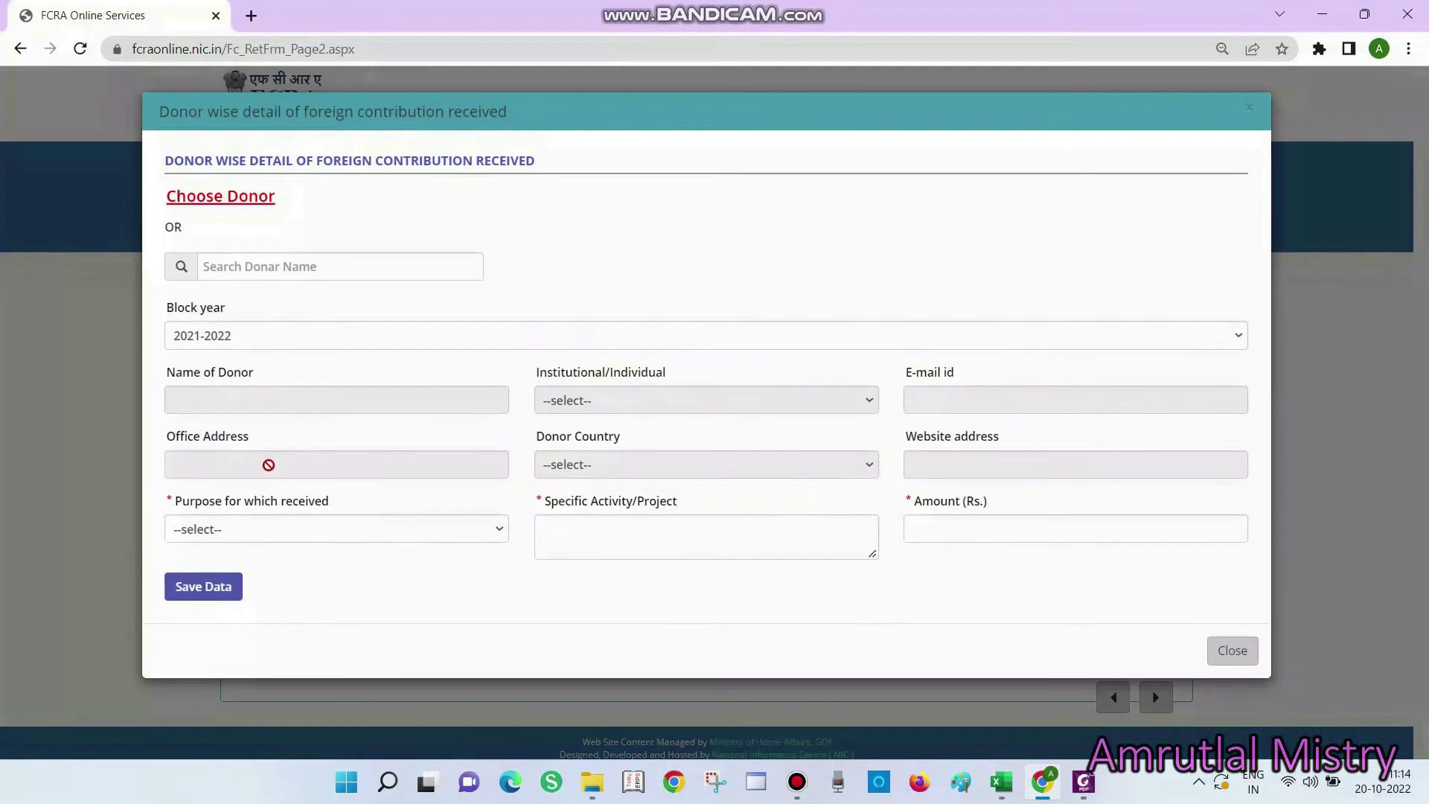
# Enter =SUM(Q3:R8) in T8 to total the donor amounts to 16749124.00
pyautogui.hotkey('alt', 'Tab')
pyautogui.click(775, 399)
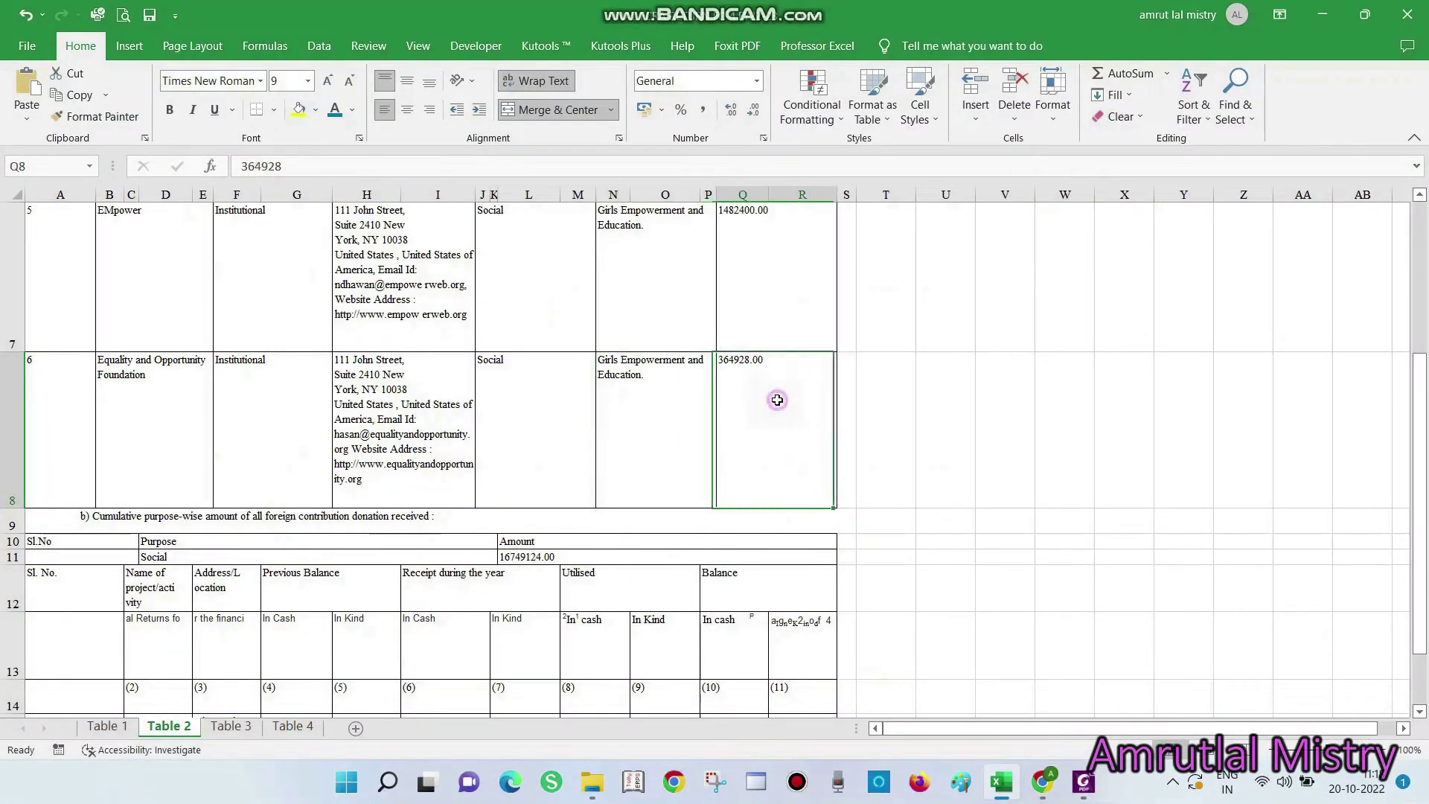
pyautogui.click(891, 416)
pyautogui.hotkey('alt', '=')
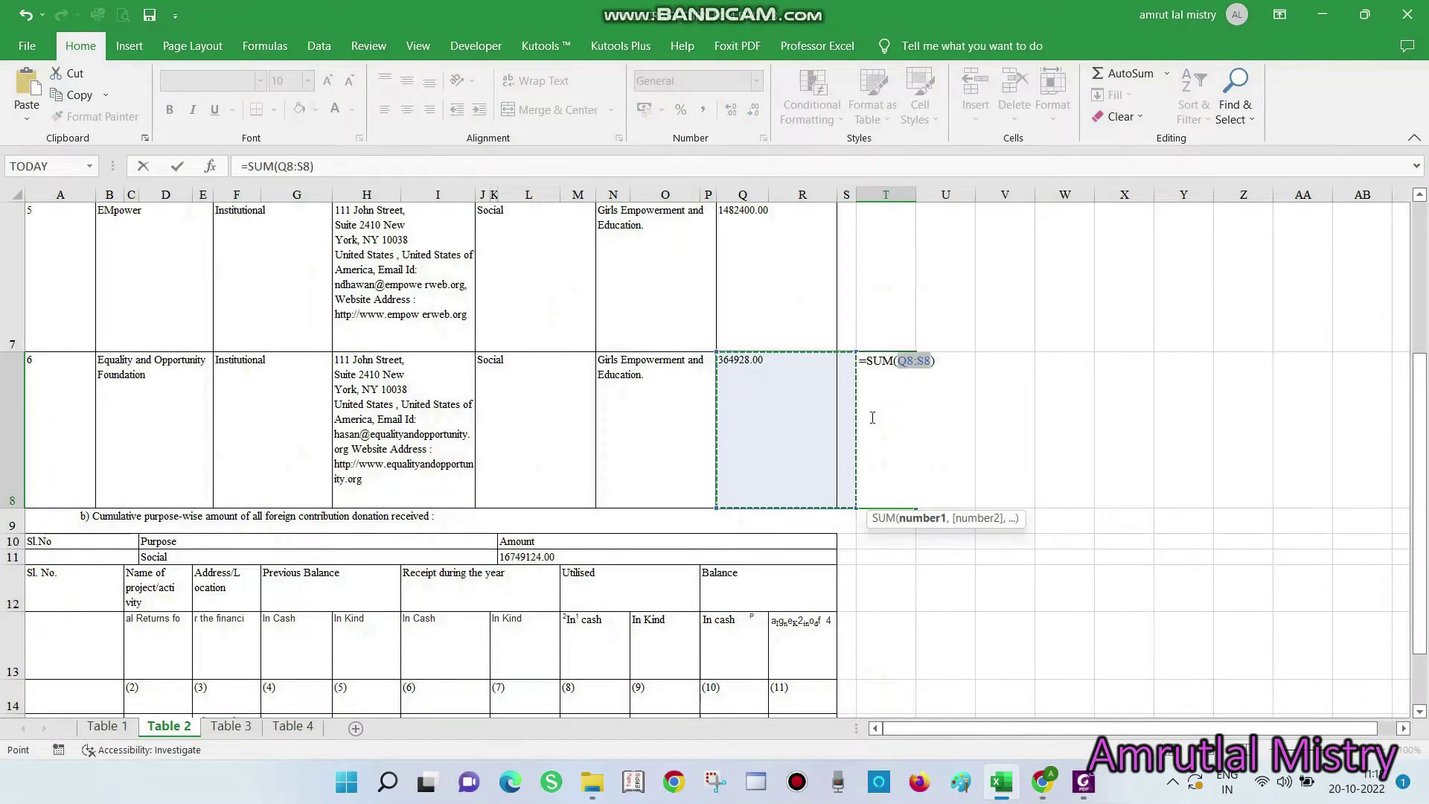
pyautogui.scroll(2, 775, 435)
pyautogui.keyDown('shift'); pyautogui.click(774, 312); pyautogui.keyUp('shift')
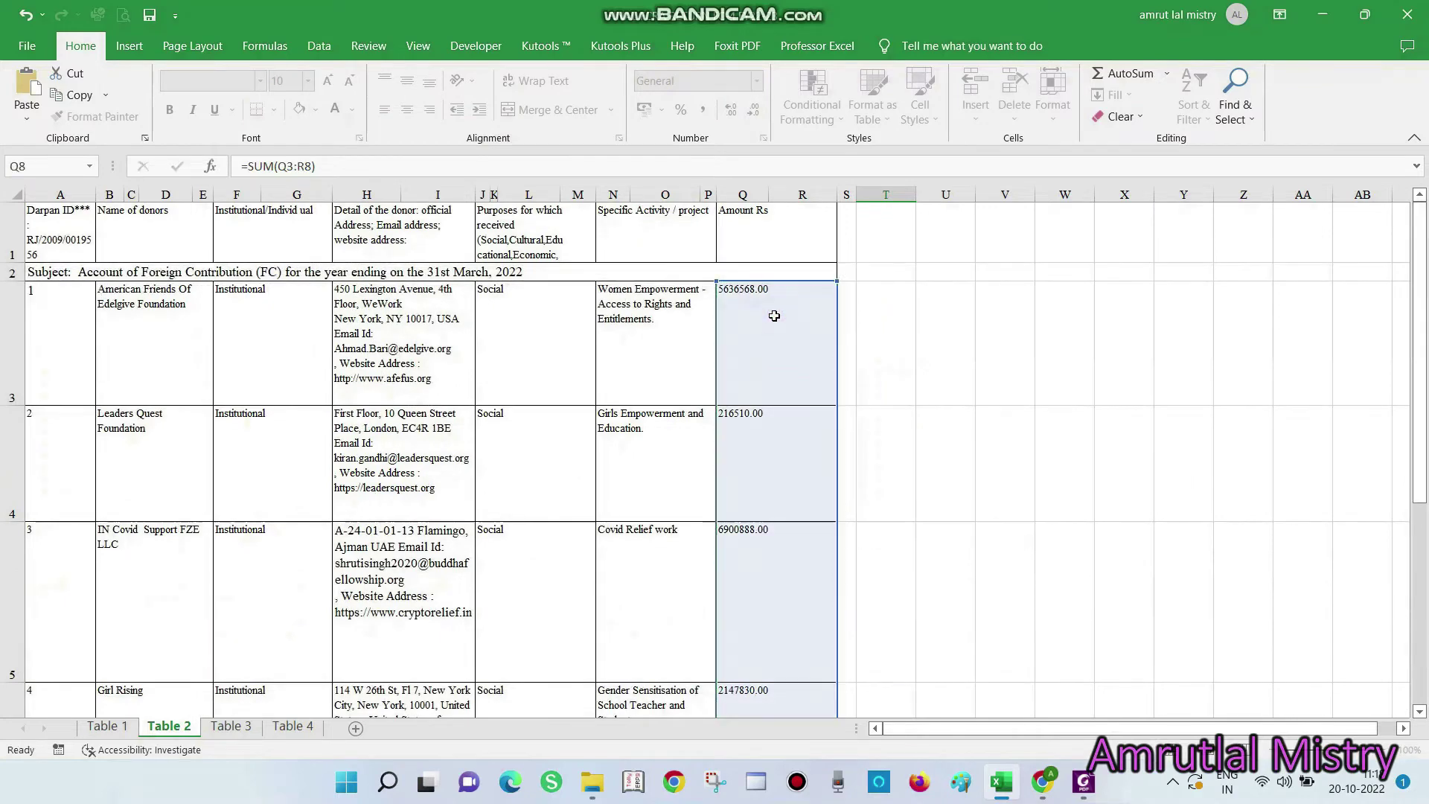
pyautogui.press('Return')
pyautogui.click(897, 506)
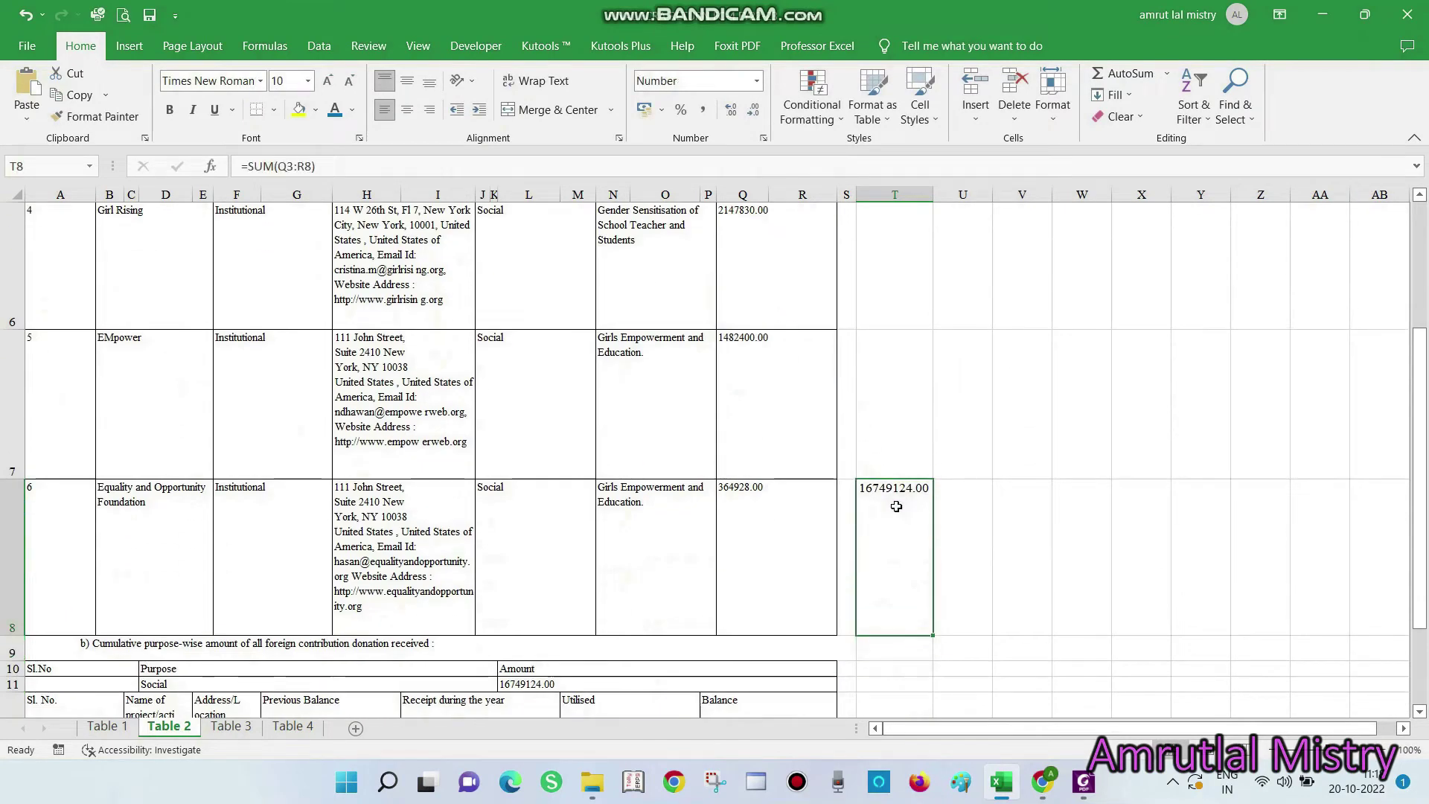
# Colour the 16749124.00 total blue, confirm the FC receipt tally, and continue to project-wise utilisation
pyautogui.click(335, 110)
pyautogui.hotkey('alt', 'Tab')
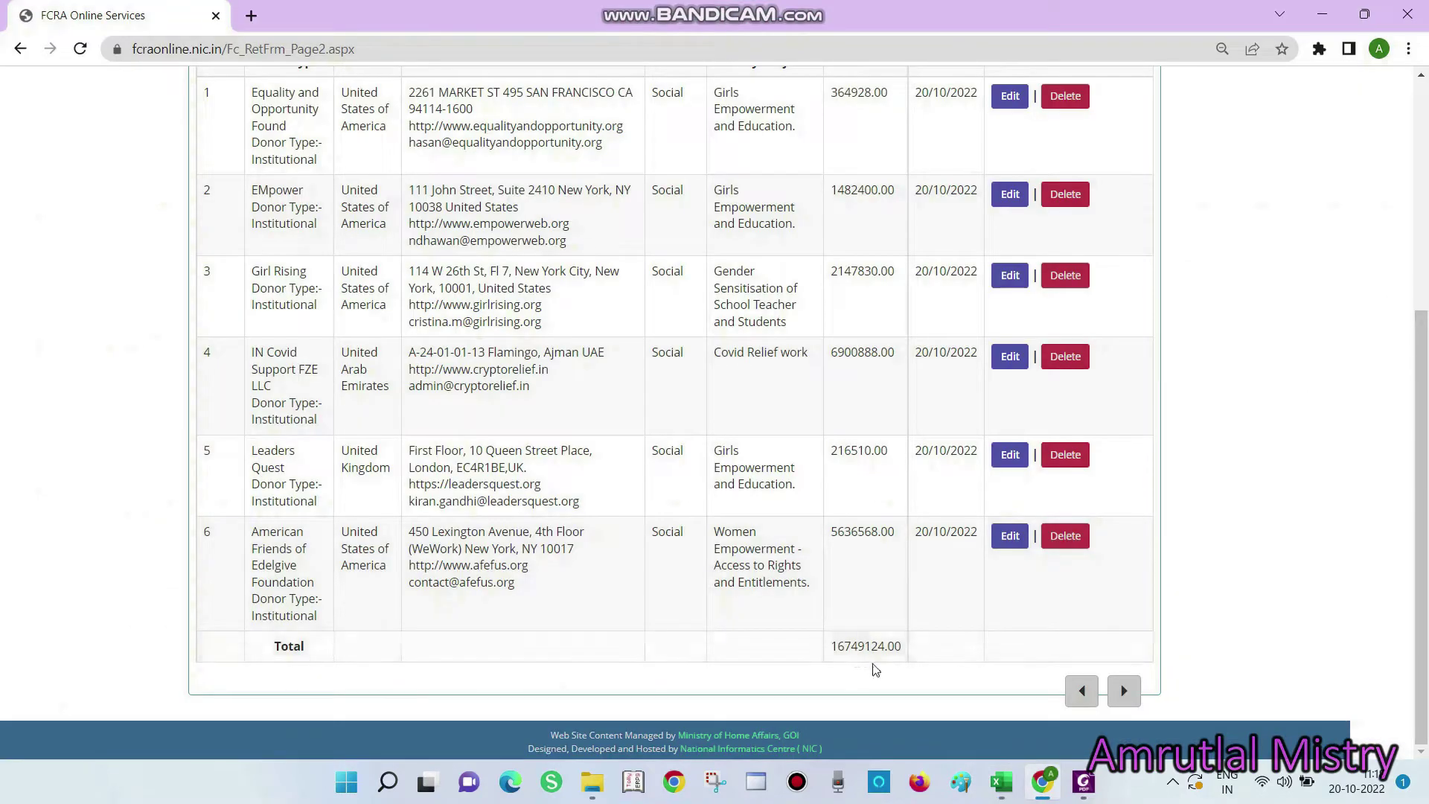
pyautogui.scroll(1, 904, 521)
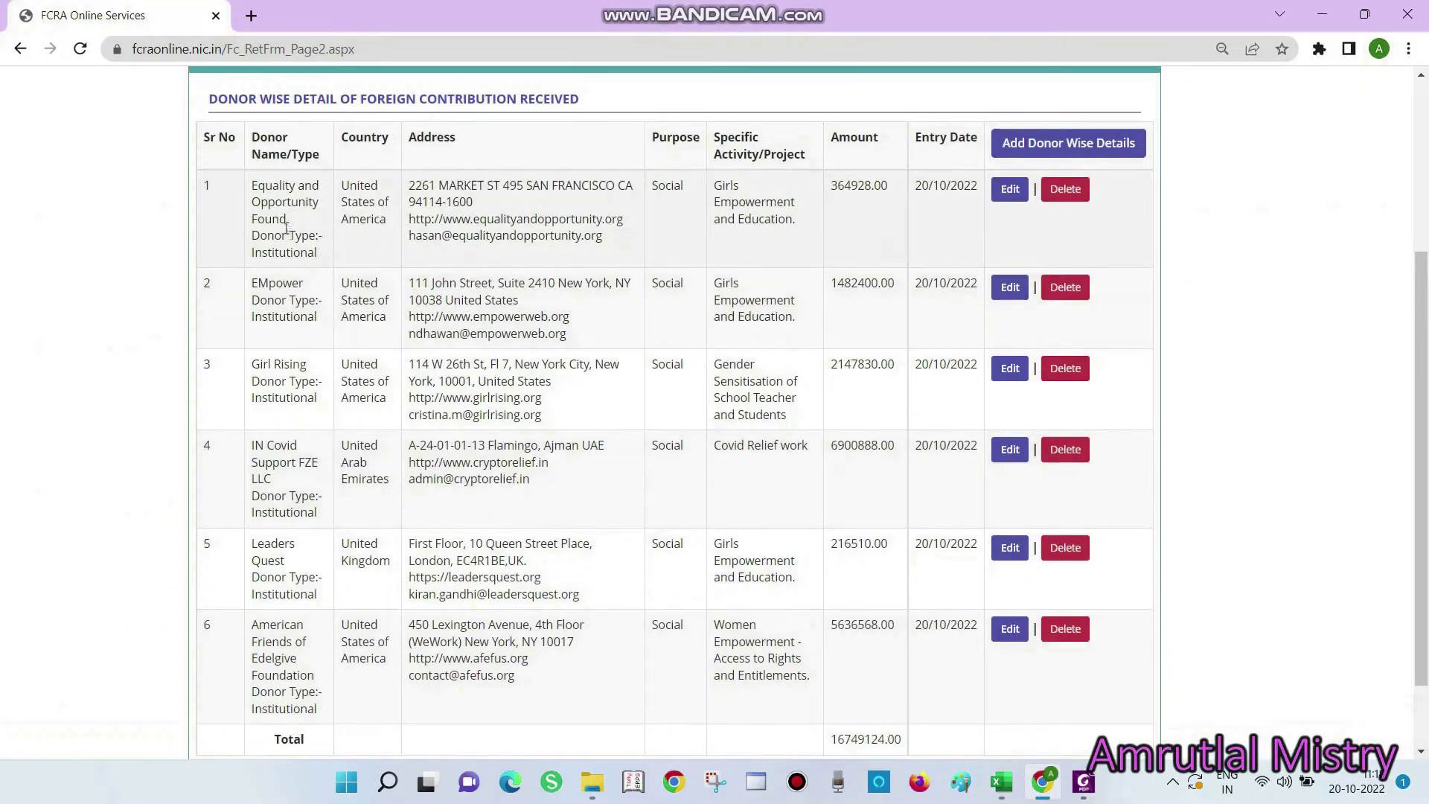
pyautogui.scroll(-1, 901, 214)
pyautogui.click(1126, 693)
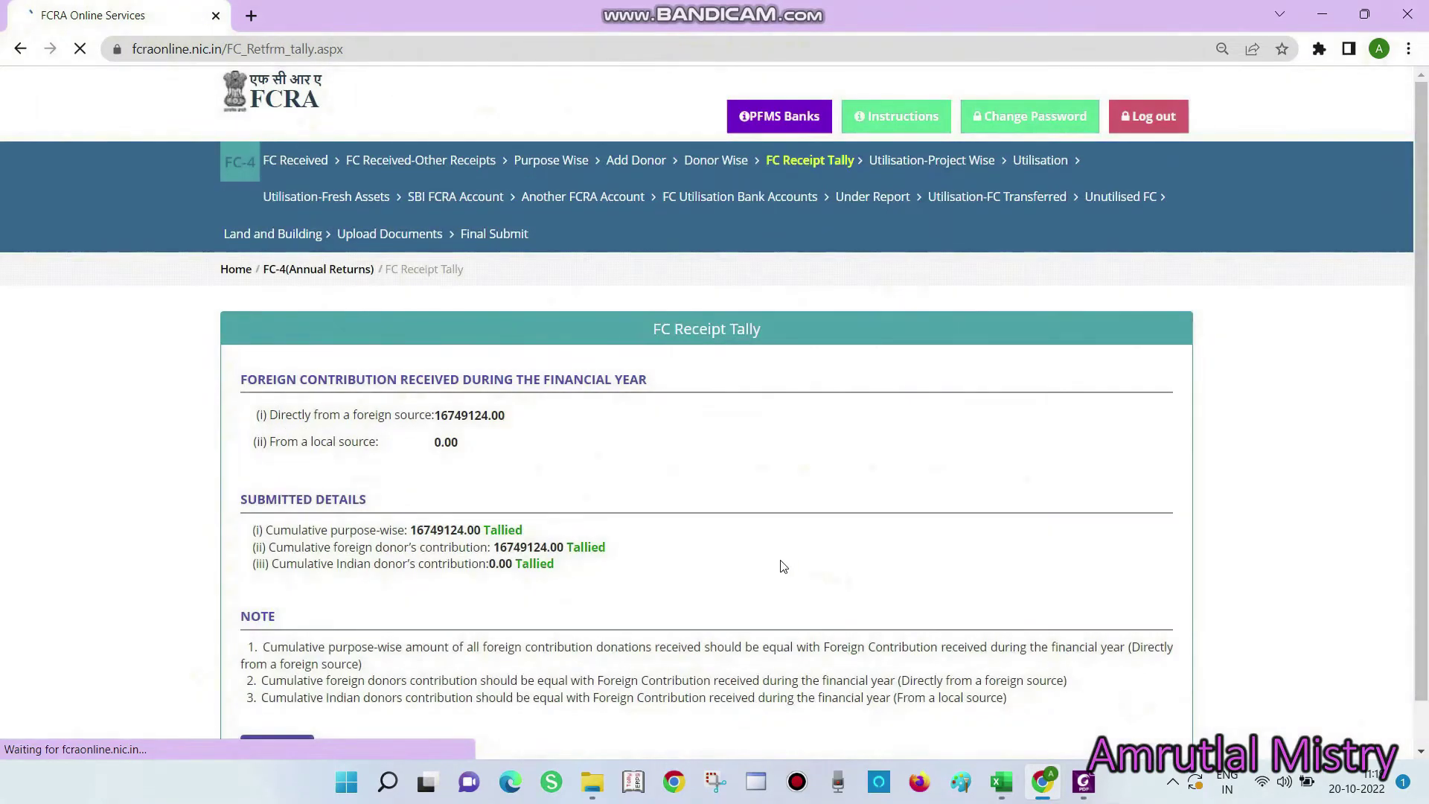
pyautogui.scroll(-1, 405, 496)
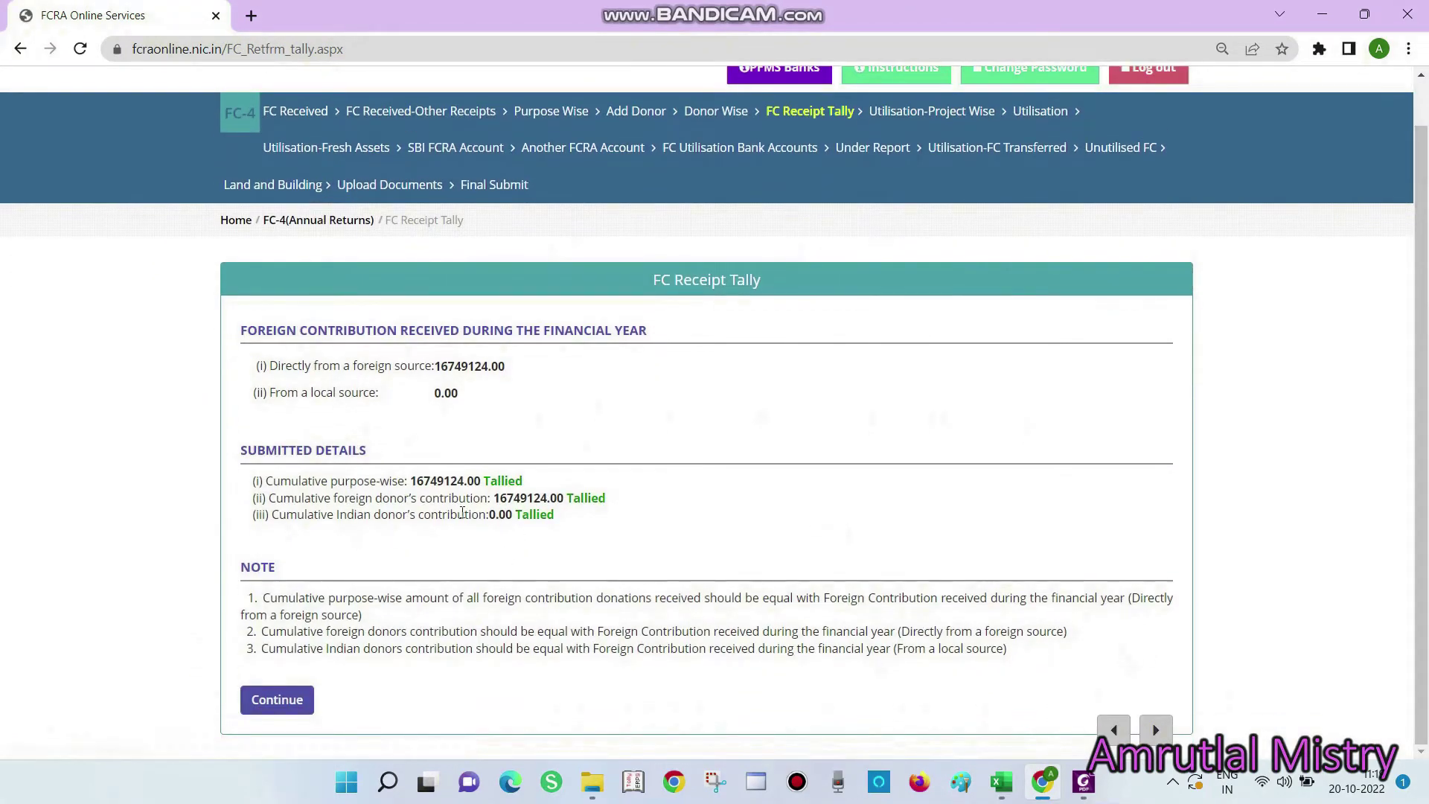
pyautogui.click(288, 709)
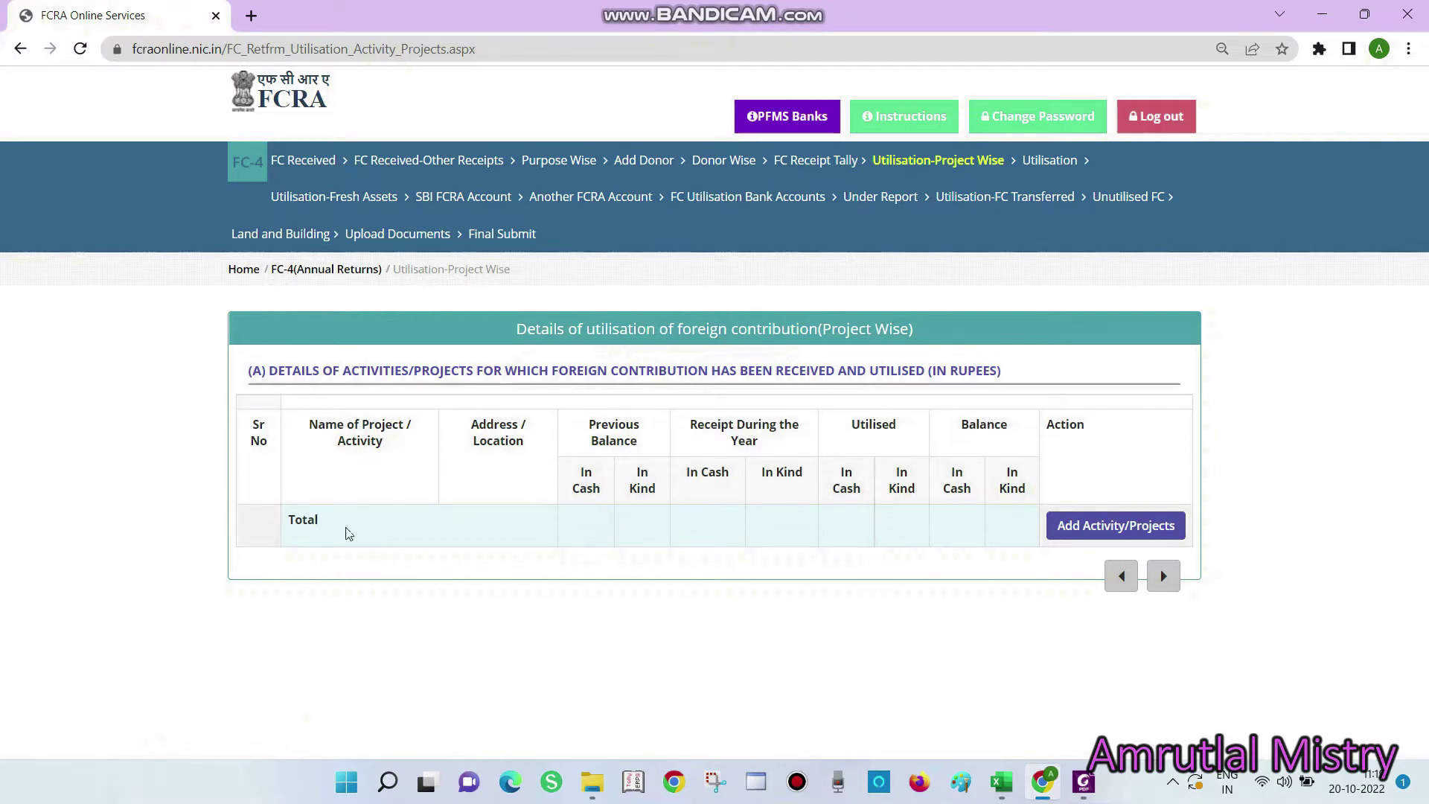
# Start a new project entry and note 'Grant+Interest (in receipts)' in T15 beside the receipt formula
pyautogui.click(1094, 532)
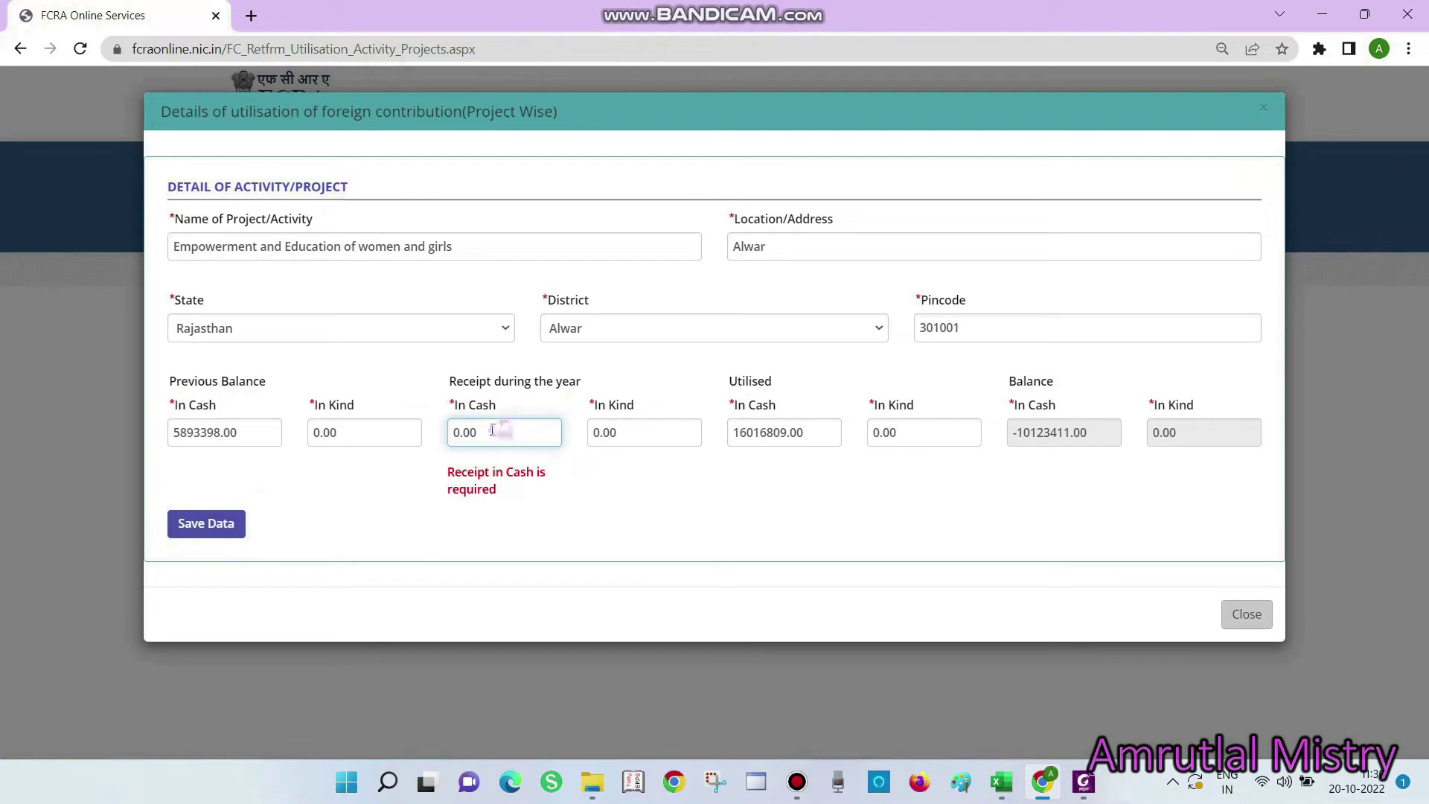
pyautogui.doubleClick(501, 432)
pyautogui.hotkey('alt', 'Tab')
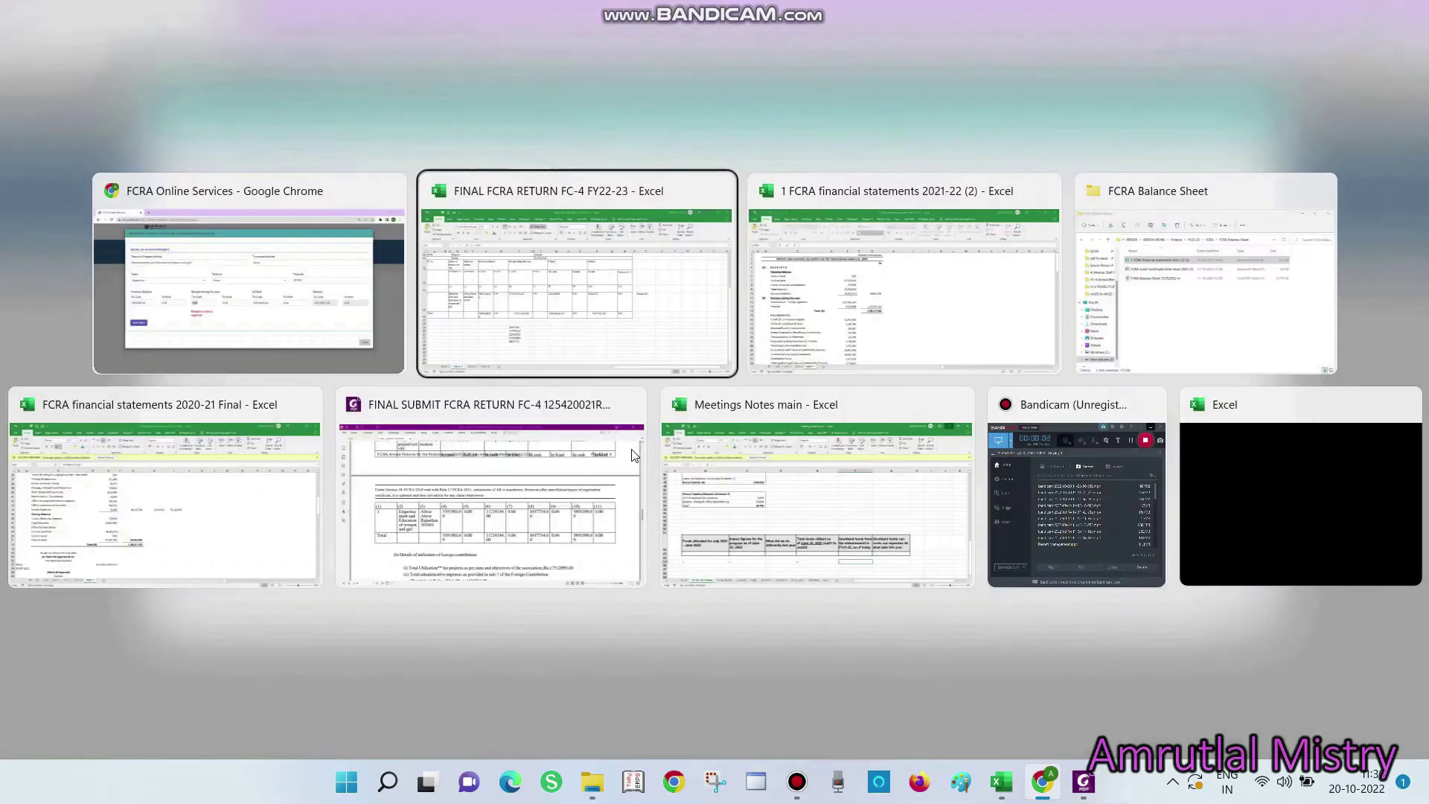
pyautogui.click(476, 432)
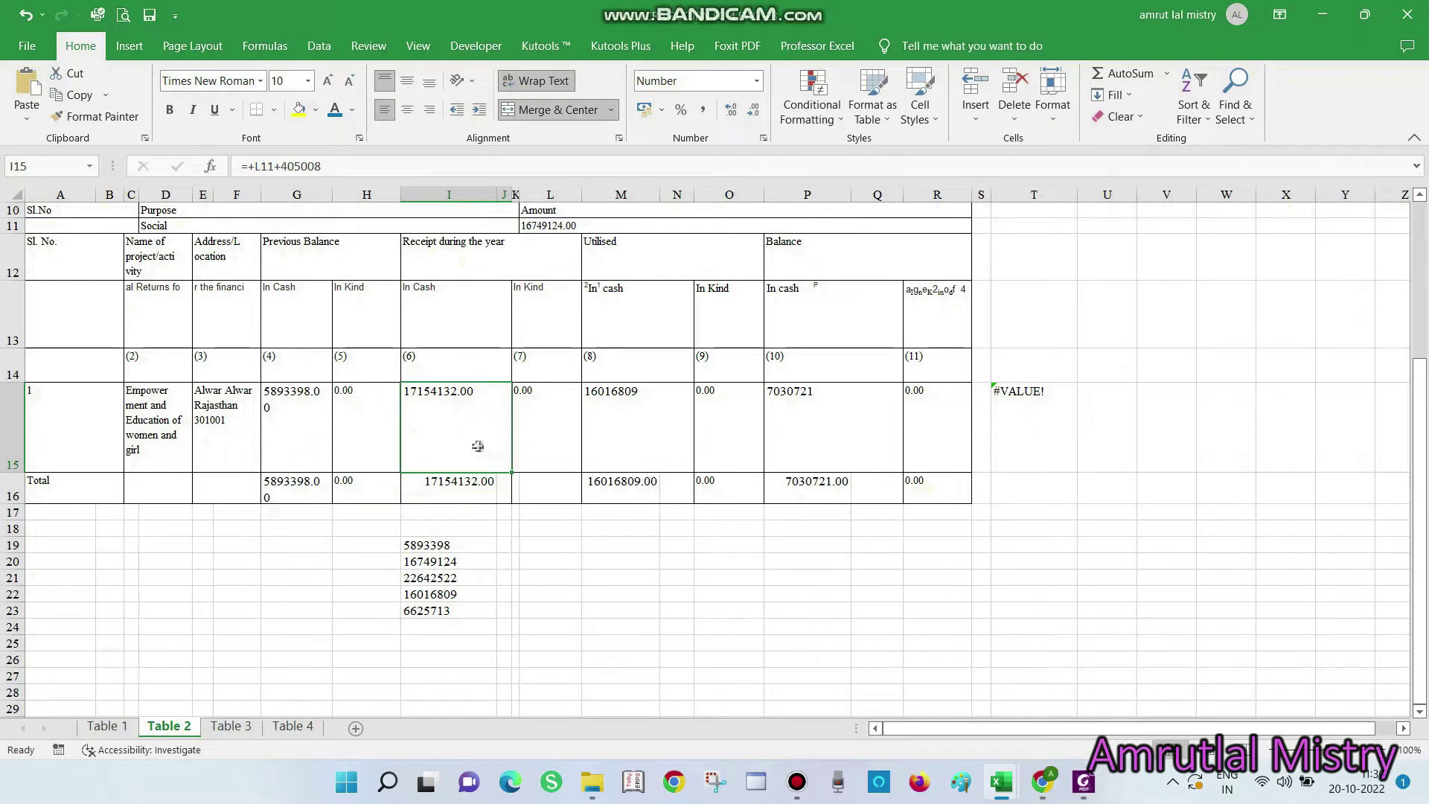
pyautogui.click(1015, 407)
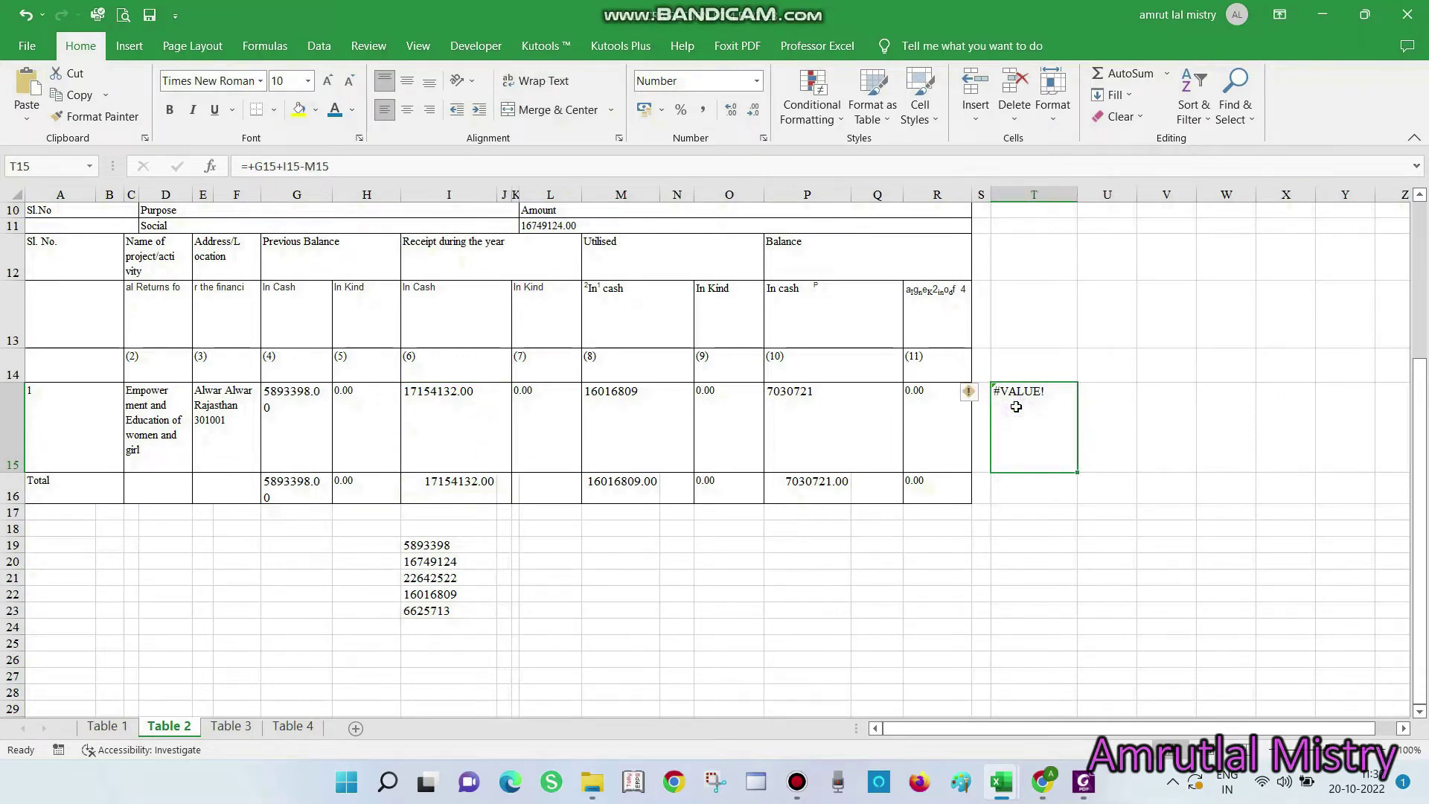
pyautogui.write('Grant')
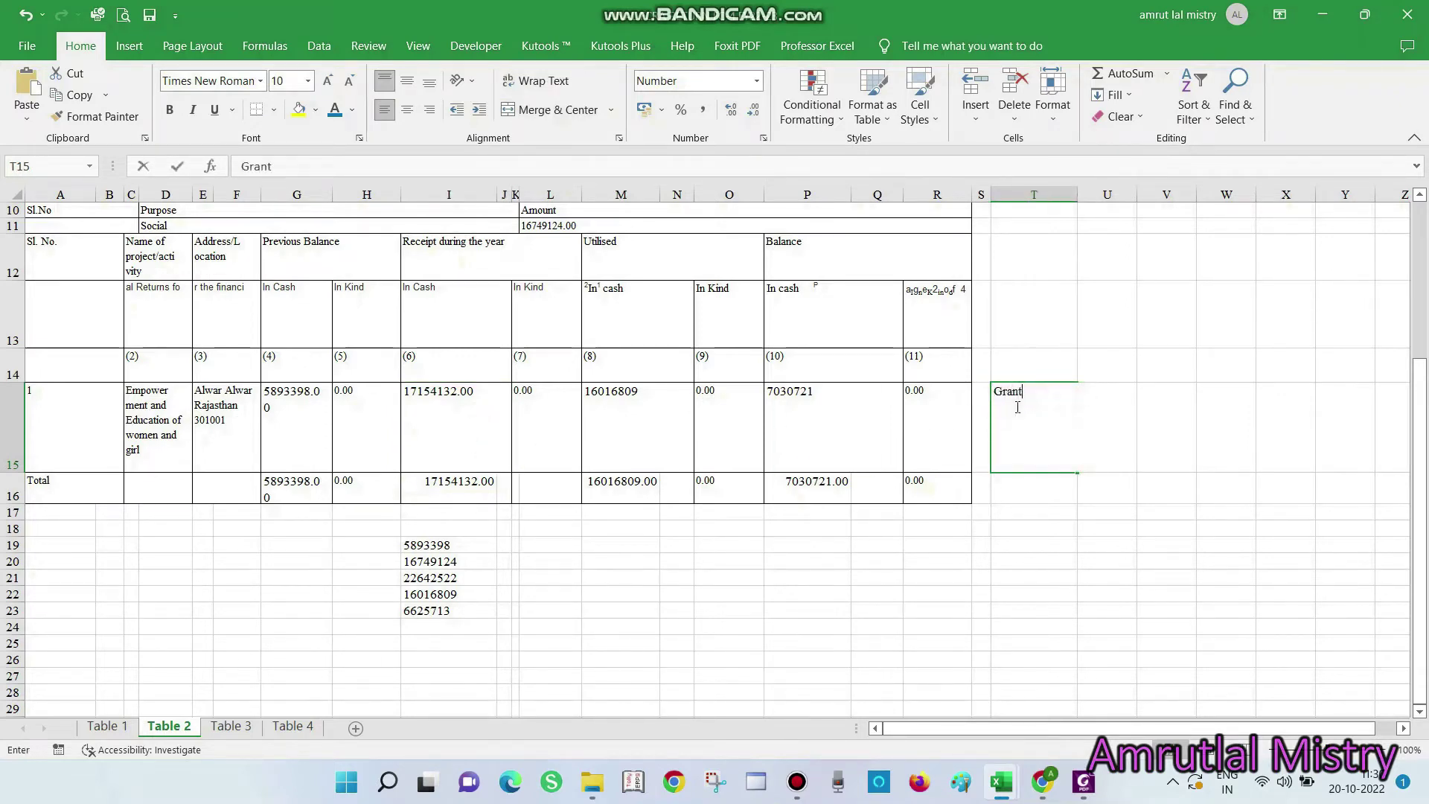
pyautogui.write('+Interest (i')
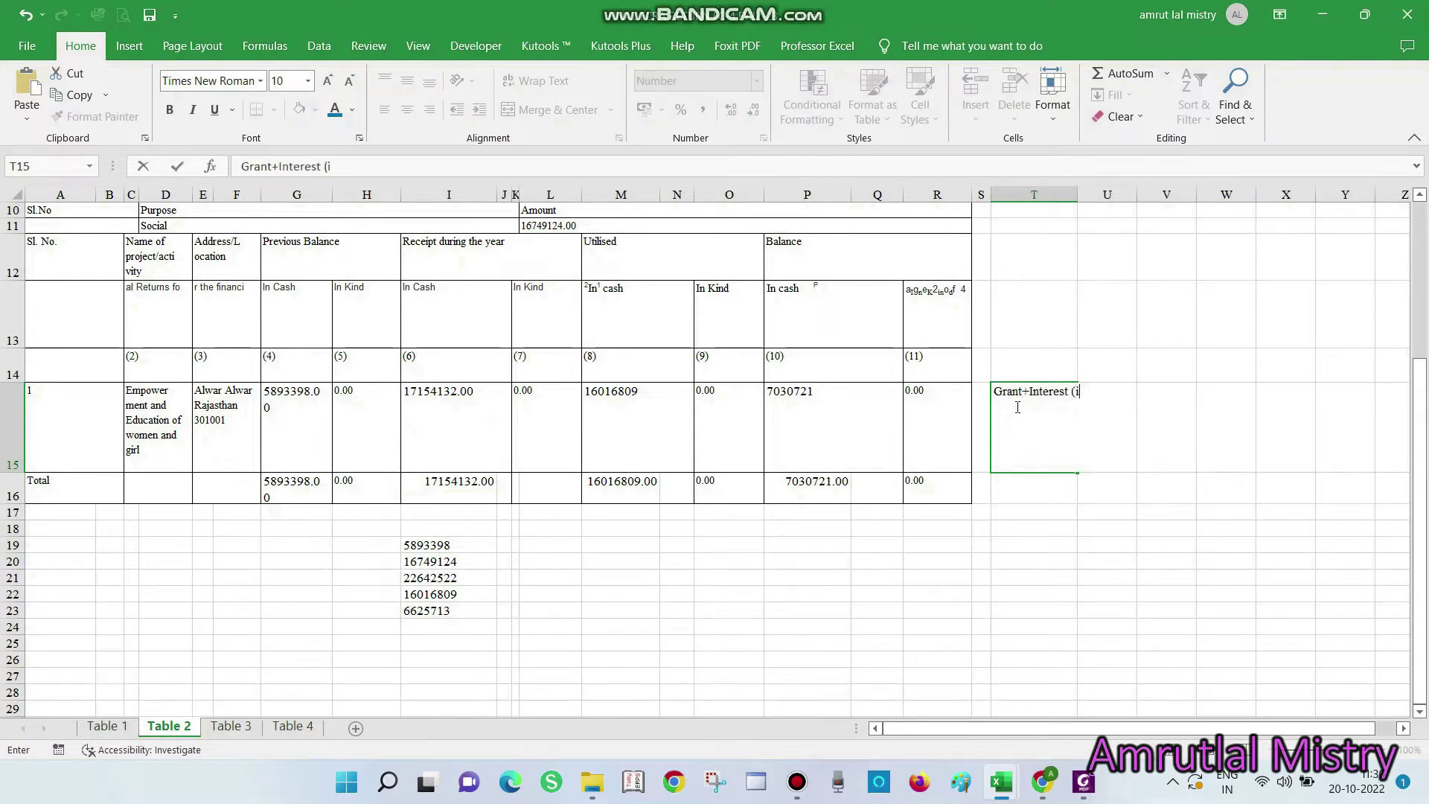
pyautogui.write('n receipts')
pyautogui.press('Return')
pyautogui.click(1018, 407)
pyautogui.press('F2')
pyautogui.press('Return')
# Paste the I15 receipt amount 17154132 as a value into I20
pyautogui.press('Left')
pyautogui.press('Left')
pyautogui.press('Up')
pyautogui.press('Up')
pyautogui.press('Left')
pyautogui.press('Left')
pyautogui.press('Left')
pyautogui.press('Down')
pyautogui.press('Left')
pyautogui.press('Left')
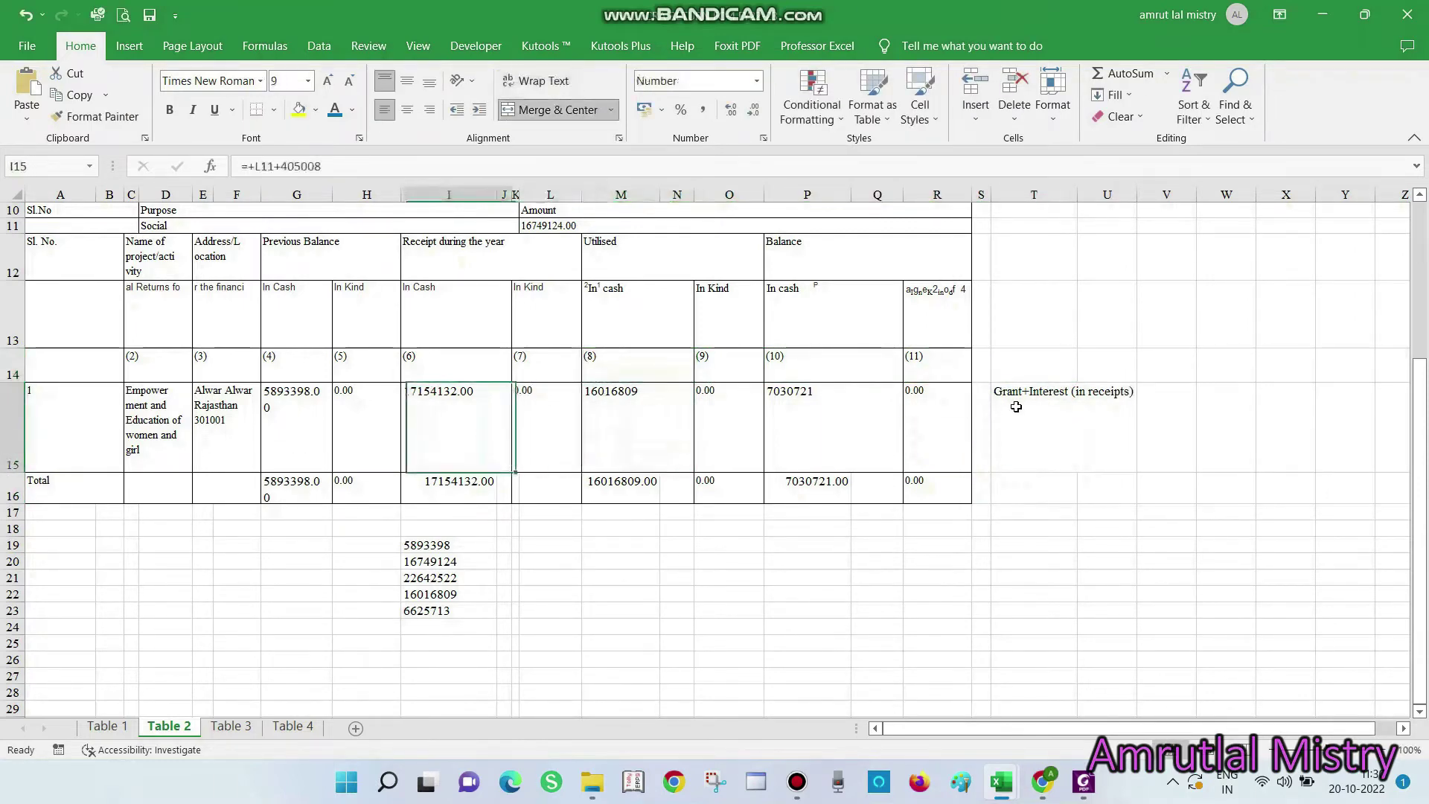
pyautogui.hotkey('ctrl', 'c')
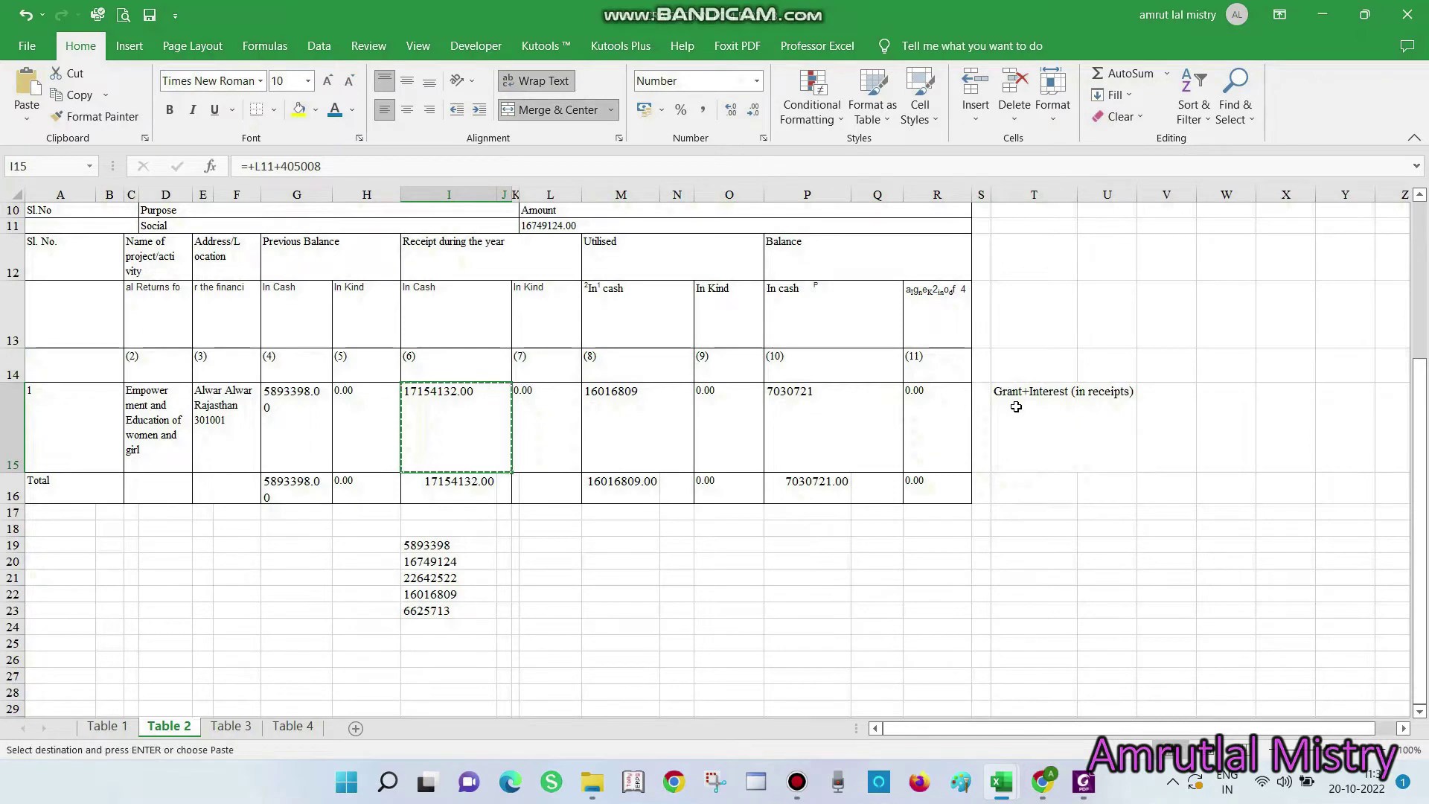
pyautogui.click(445, 562)
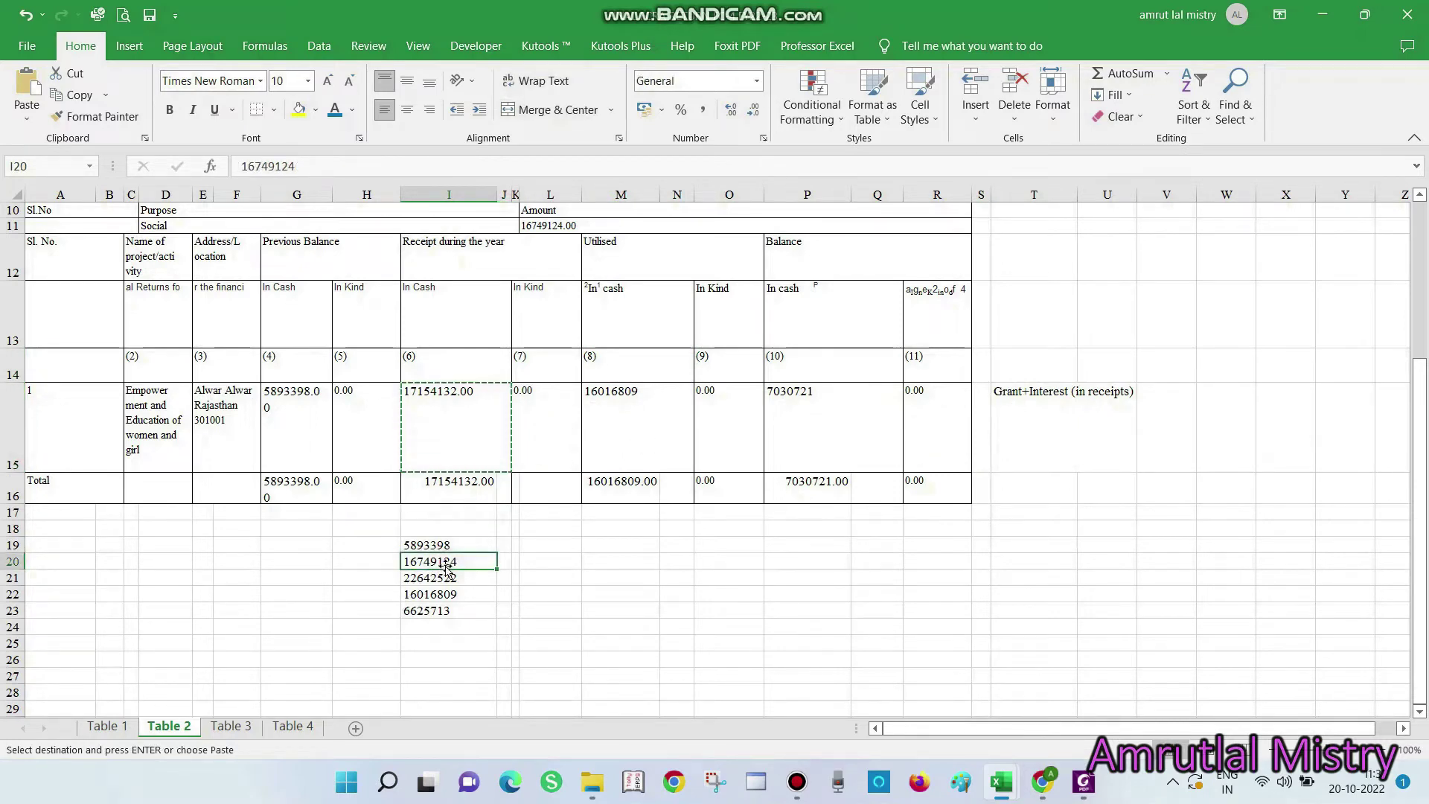
pyautogui.hotkey('alt', 'h')
pyautogui.press('v')
pyautogui.press('v')
pyautogui.press('Down')
pyautogui.press('Down')
pyautogui.press('Down')
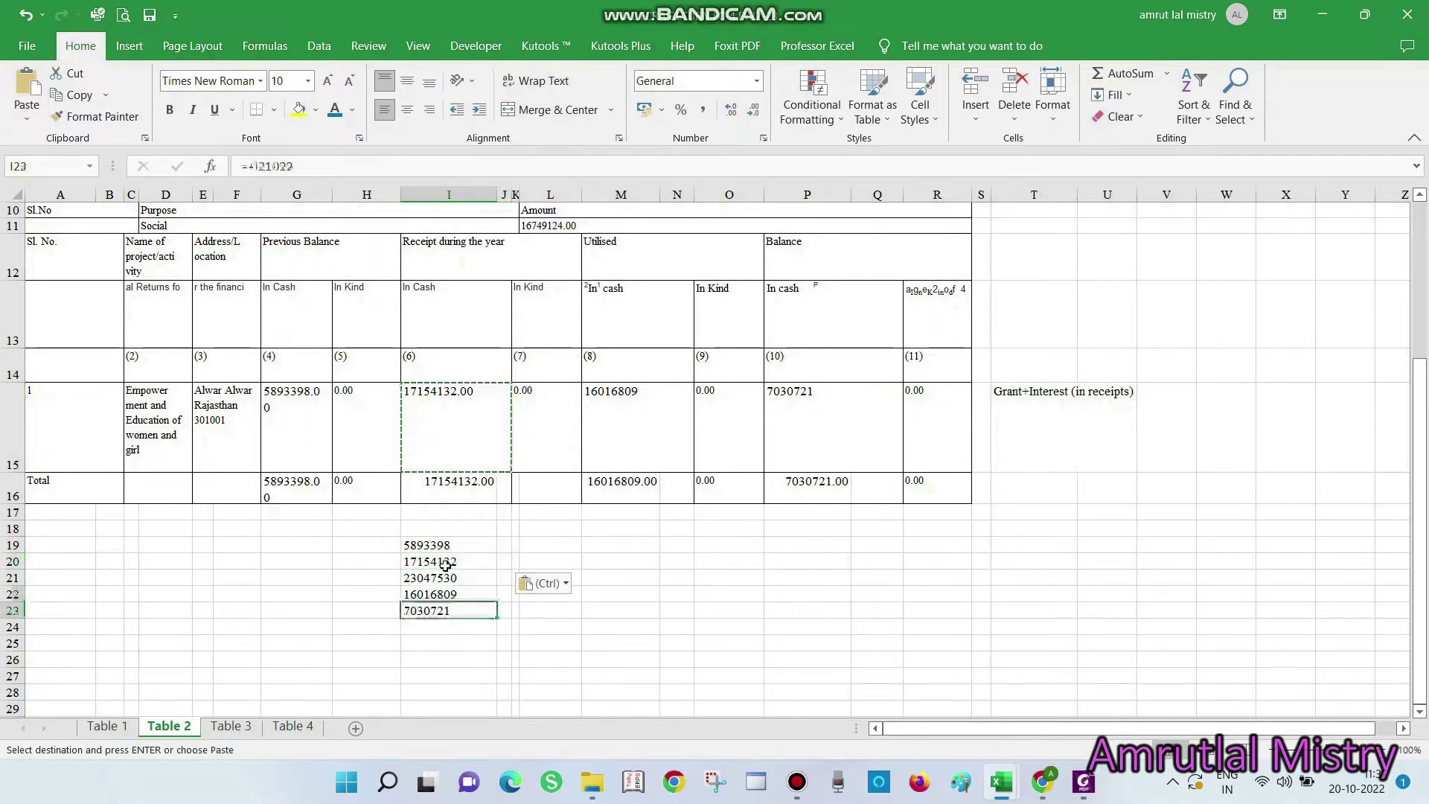
pyautogui.press('Escape')
# Copy 17154132 from I20 into the FCRA Receipt In Cash field
pyautogui.click(445, 564)
pyautogui.doubleClick(461, 562)
pyautogui.hotkey('ctrl', 'c')
pyautogui.press('Escape')
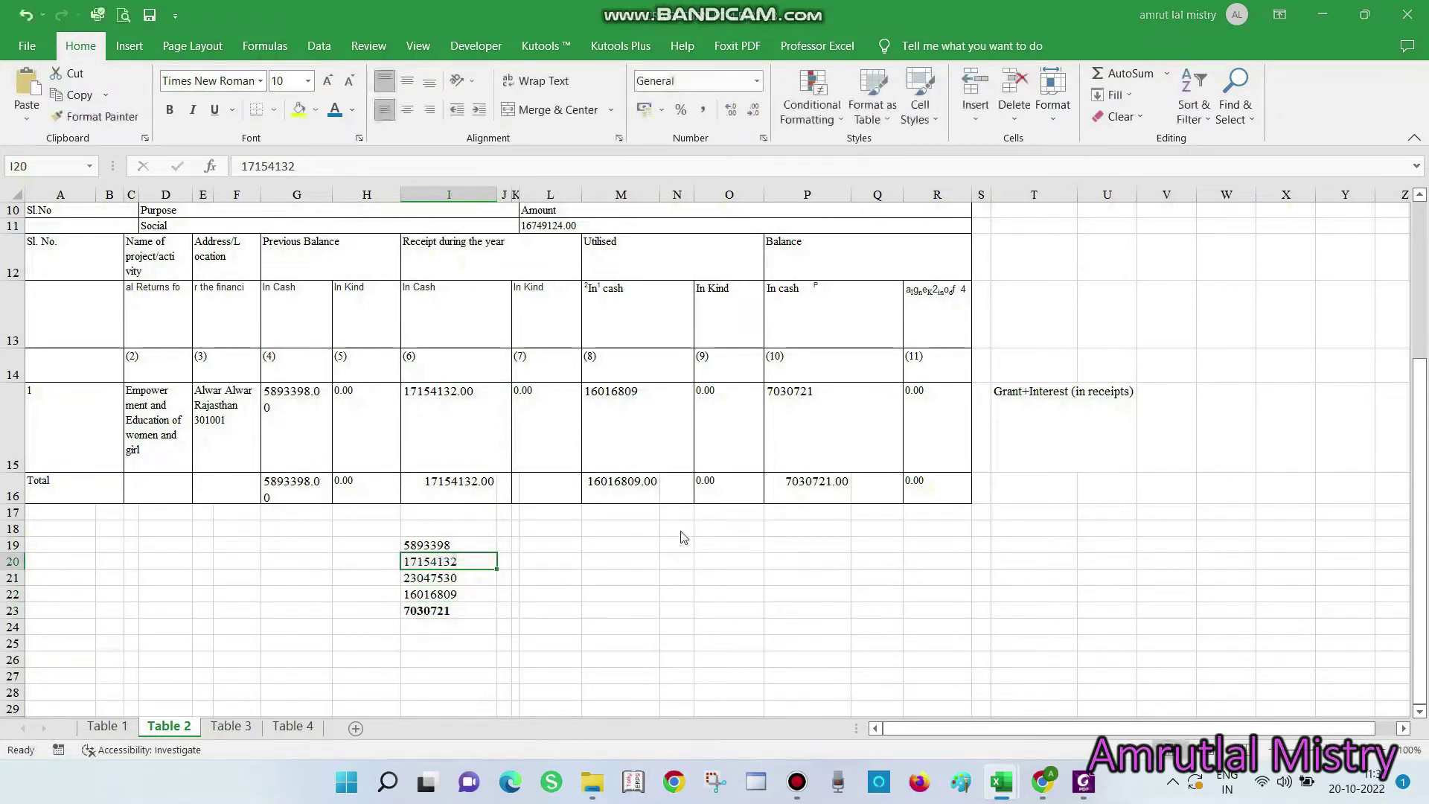
pyautogui.hotkey('alt', 'Tab')
pyautogui.hotkey('ctrl', 'v')
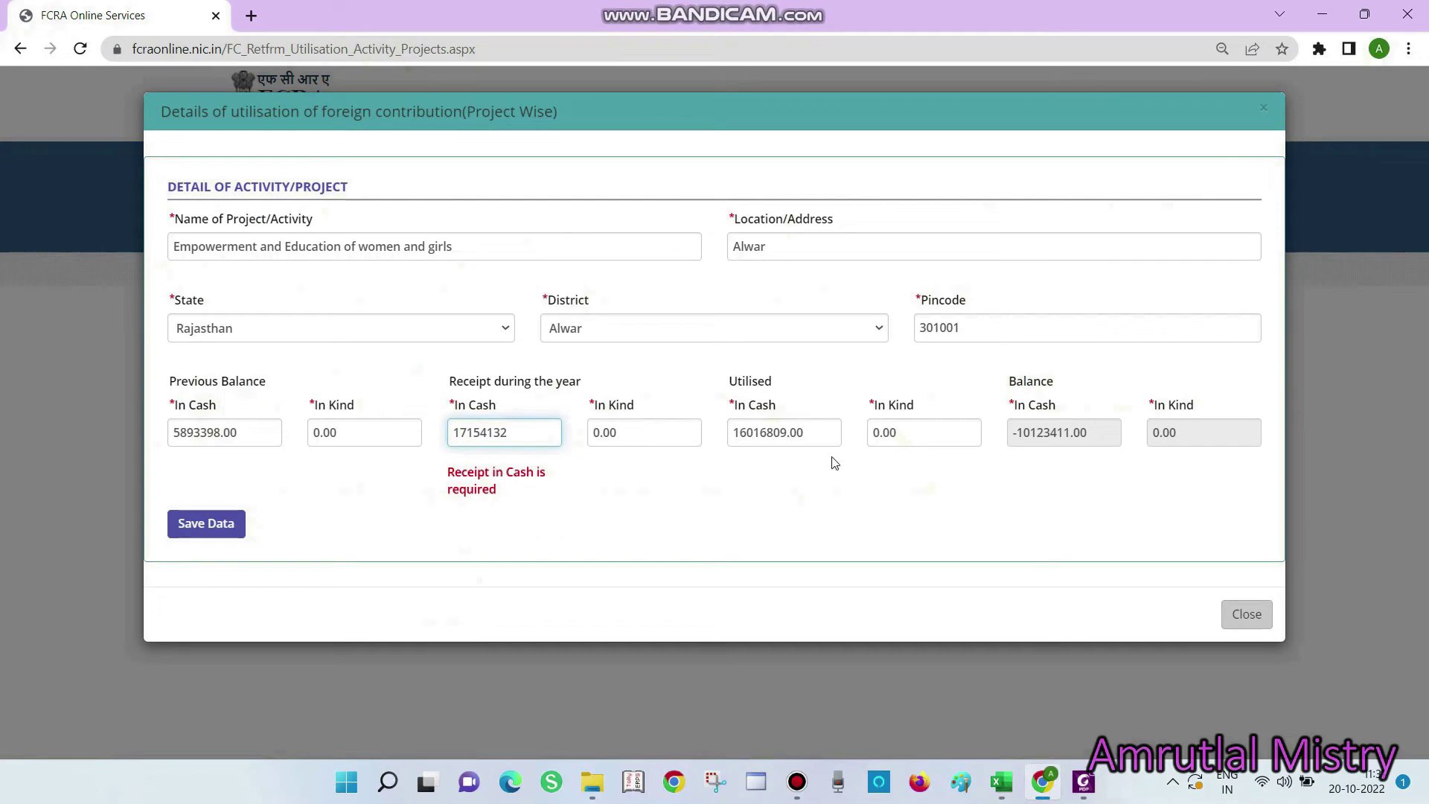
# Cross-check the 7030721 balance against Cash at Bank 70,30,721 and colour that figure black
pyautogui.click(834, 463)
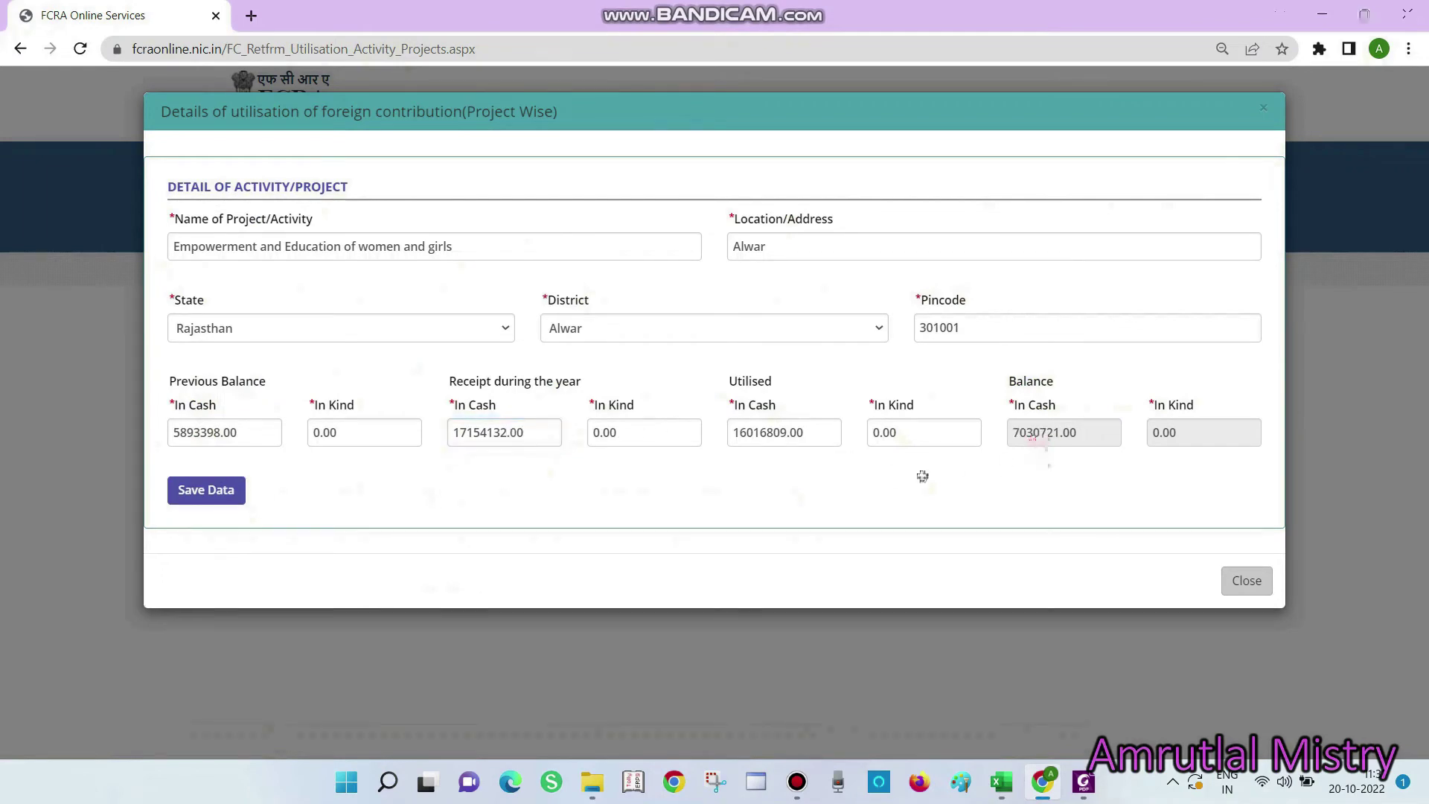
pyautogui.hotkey('alt', 'Tab')
pyautogui.press('Down')
pyautogui.press('Down')
pyautogui.press('Down')
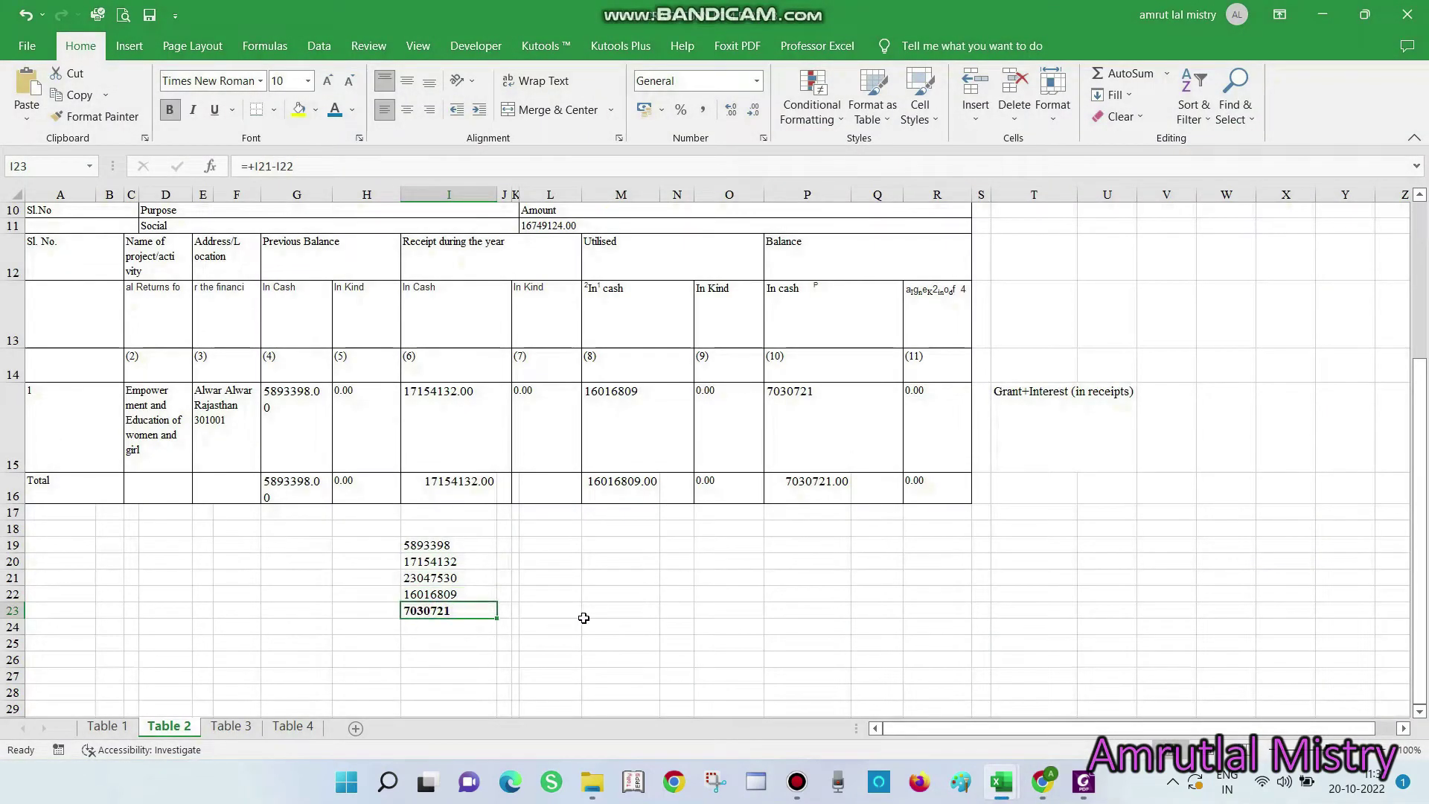
pyautogui.hotkey('alt', 'Tab')
pyautogui.hotkey('alt', 'Tab')
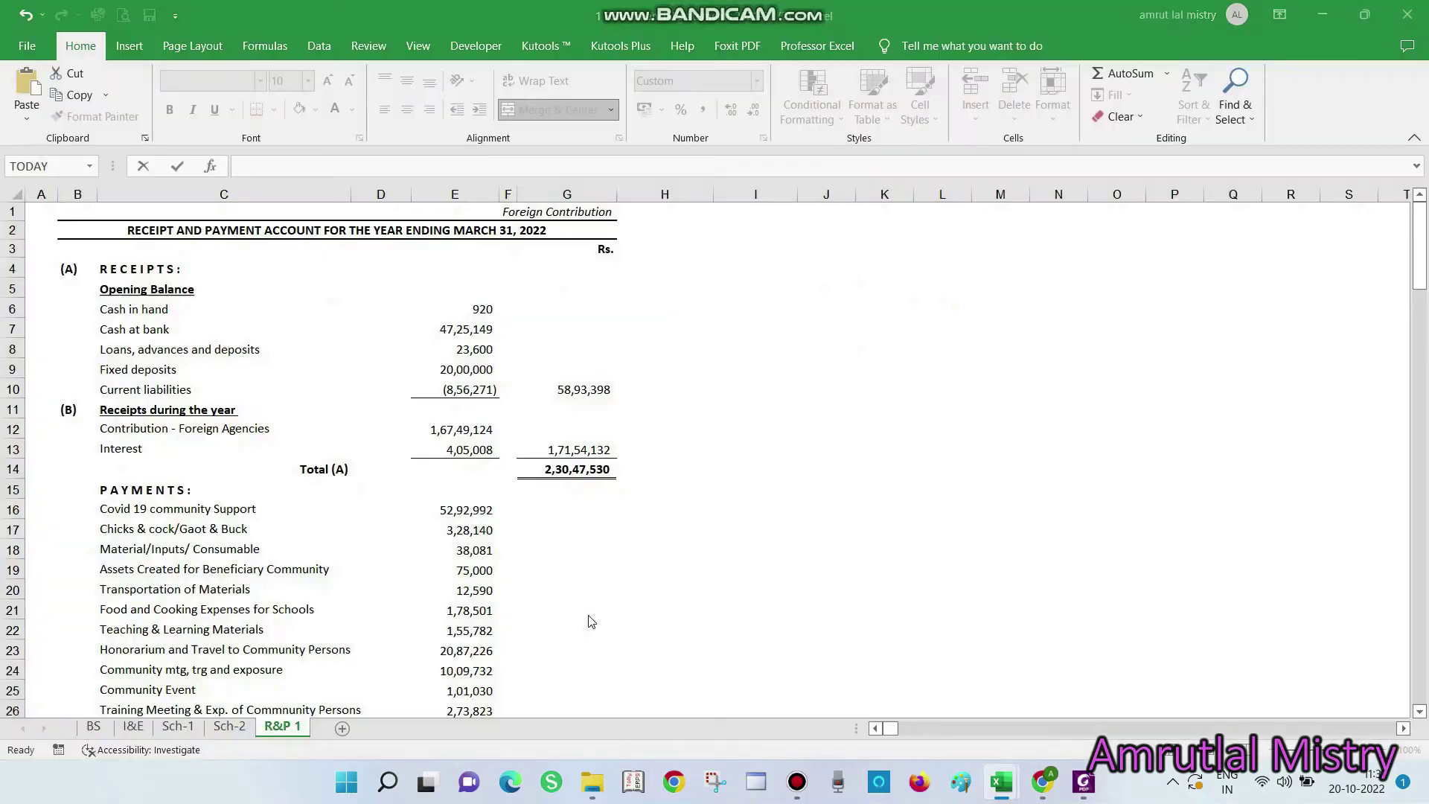
pyautogui.scroll(-3, 570, 535)
pyautogui.scroll(-11, 569, 534)
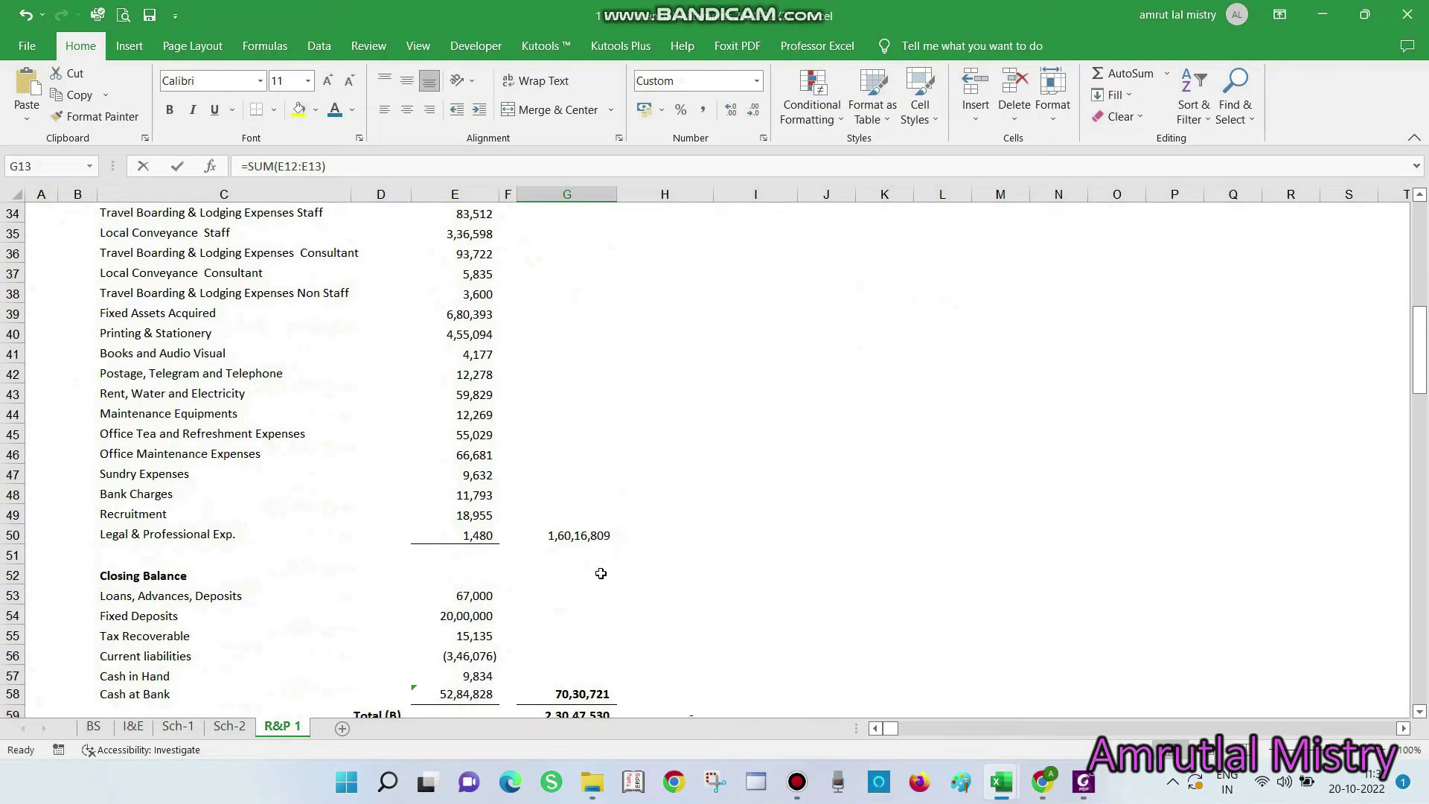
pyautogui.click(588, 495)
pyautogui.click(583, 516)
pyautogui.hotkey('alt', 'Tab')
pyautogui.hotkey('alt', 'Tab')
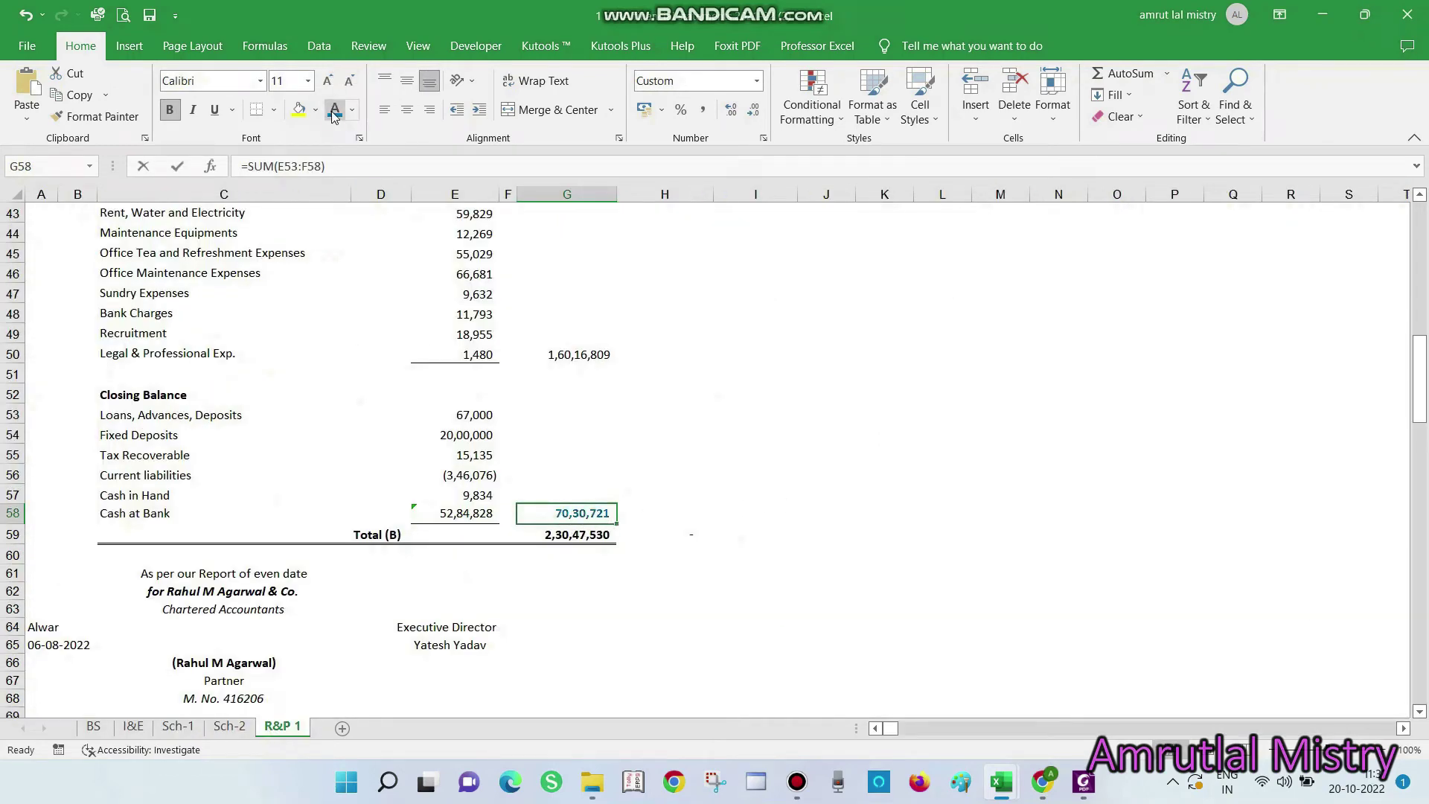
pyautogui.click(352, 111)
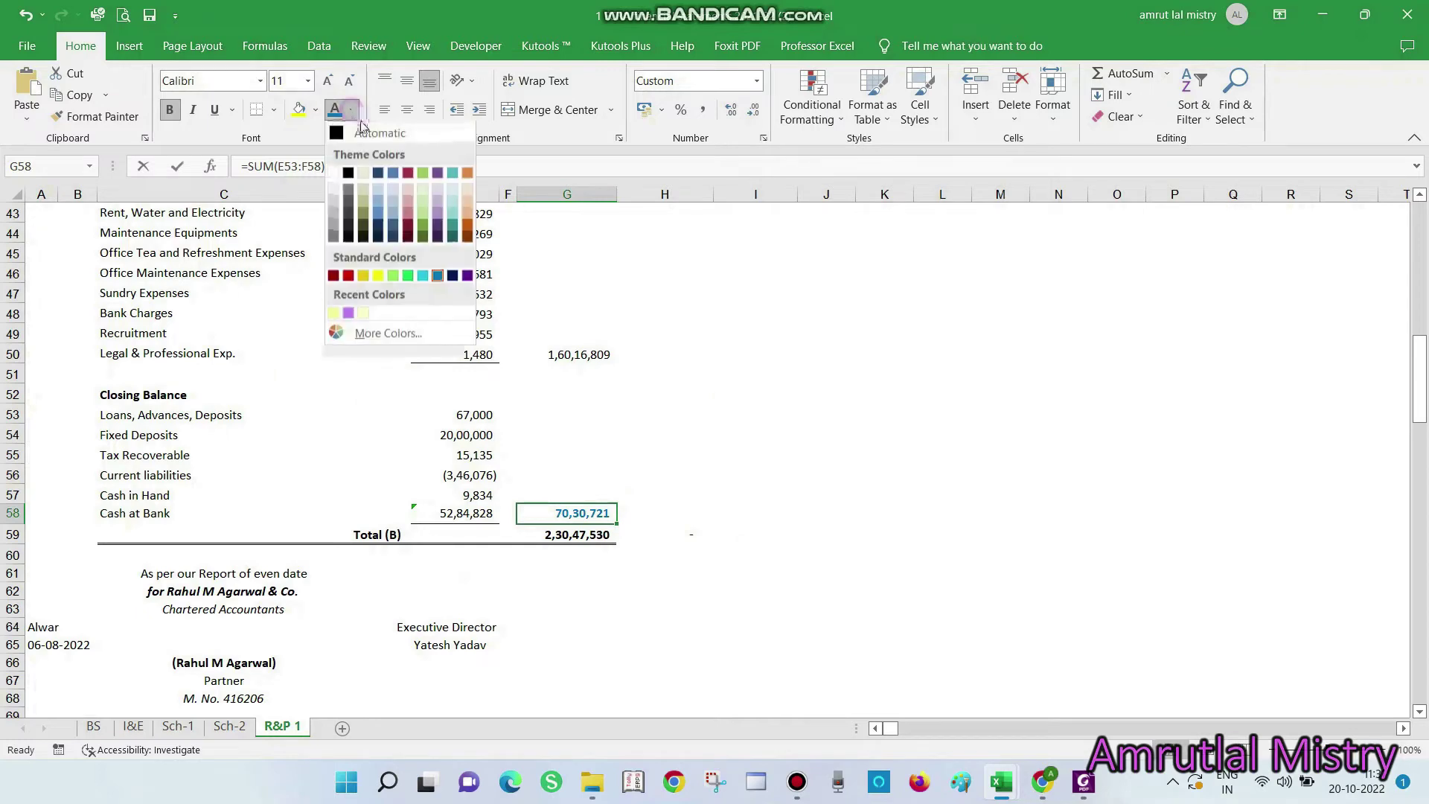
pyautogui.click(364, 133)
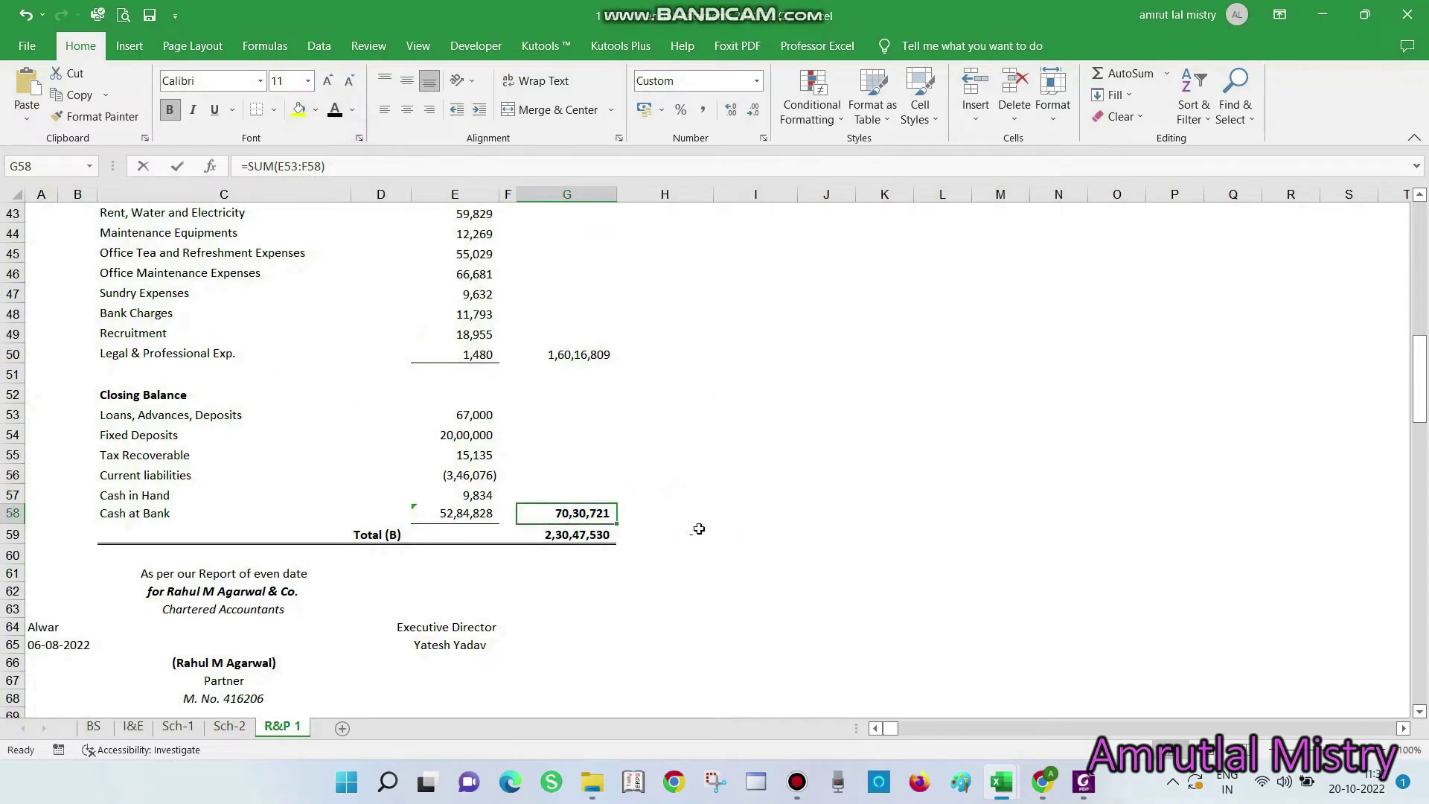
# Save the project utilisation record with balance 7030721.00 and acknowledge the success alert
pyautogui.hotkey('alt', 'Tab')
pyautogui.press('Tab')
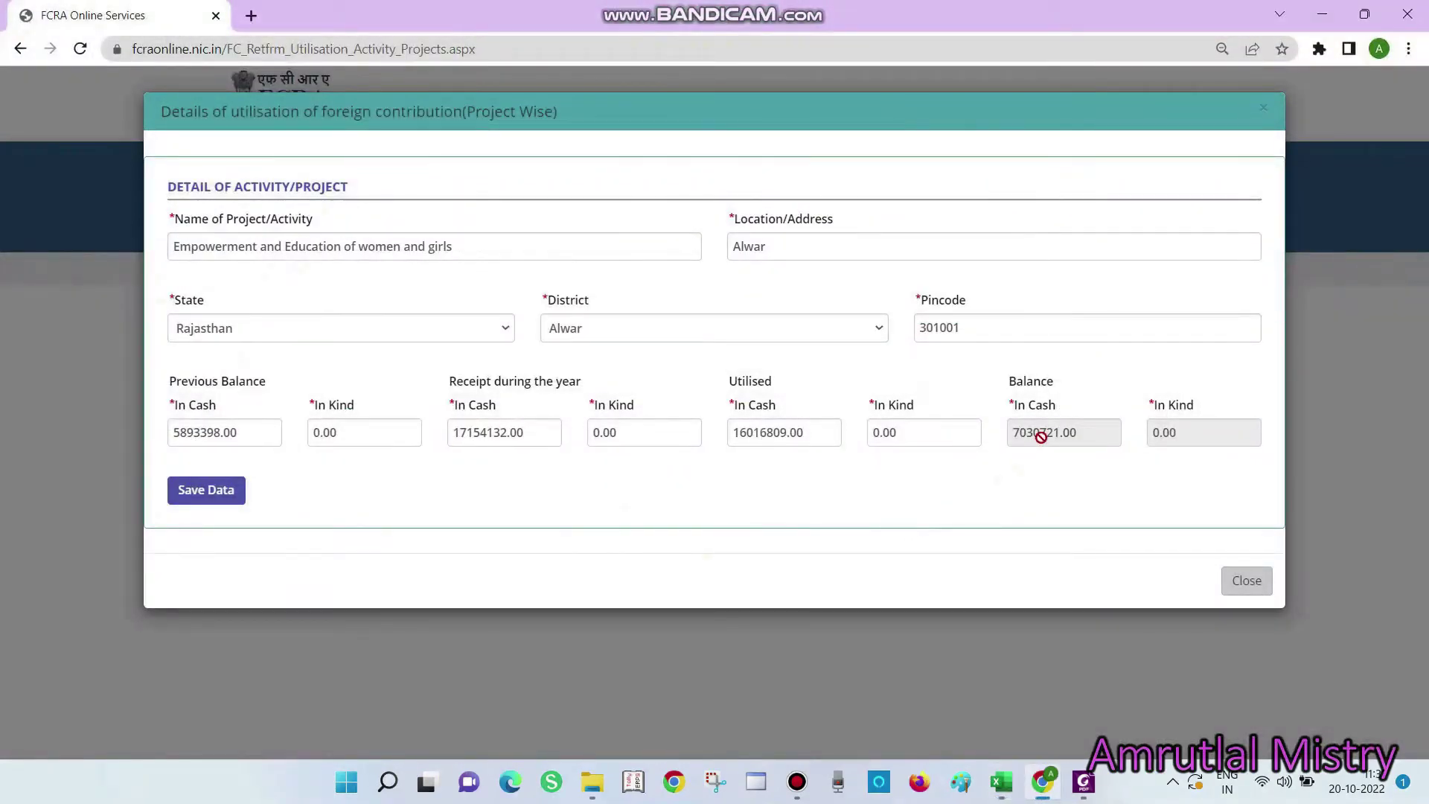
pyautogui.click(212, 500)
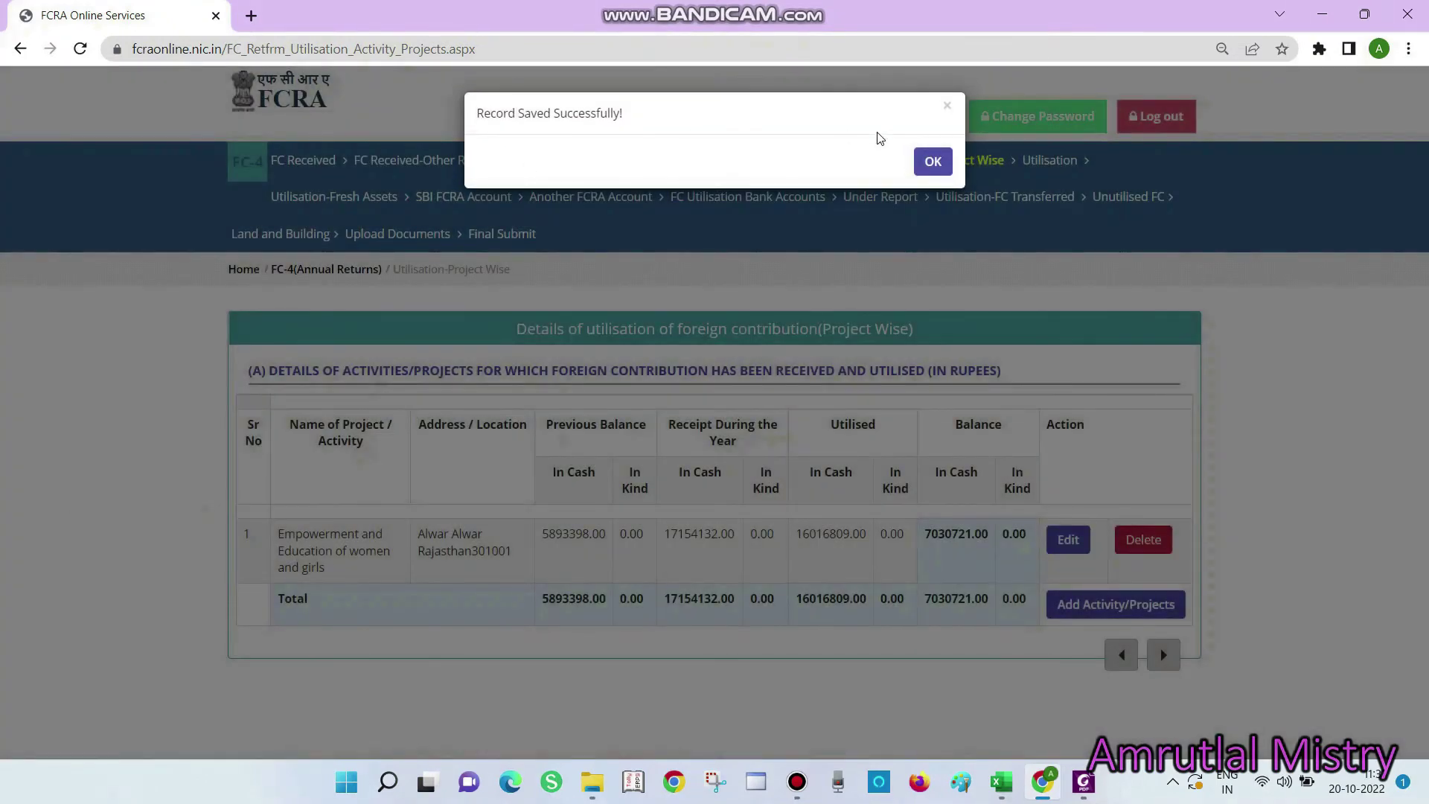
pyautogui.click(935, 165)
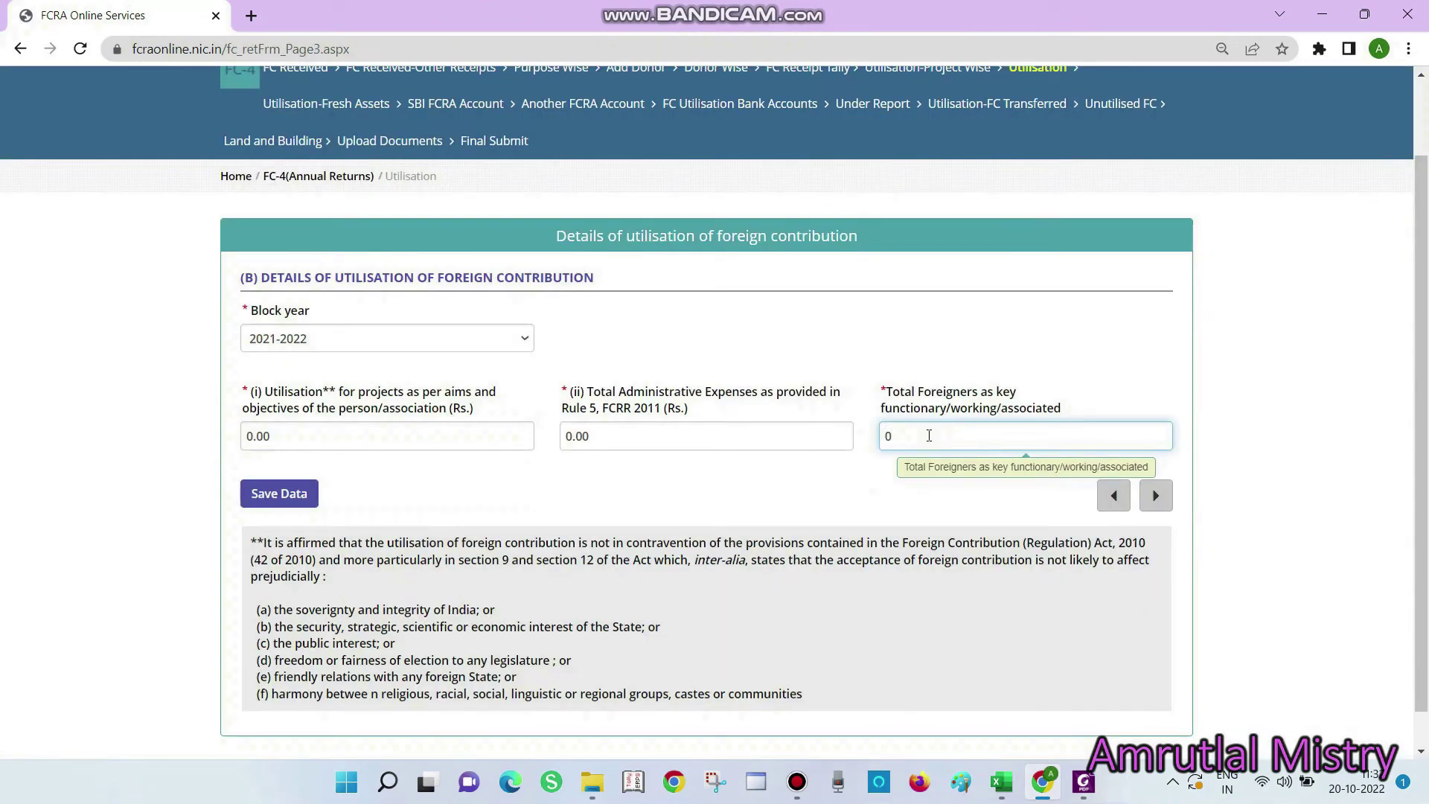
# Sum Livelihoods Programme, Girls Empowerment and Covid Relief on the Income and Expenditure sheet
pyautogui.click(738, 466)
pyautogui.click(327, 432)
pyautogui.hotkey('alt', 'Tab')
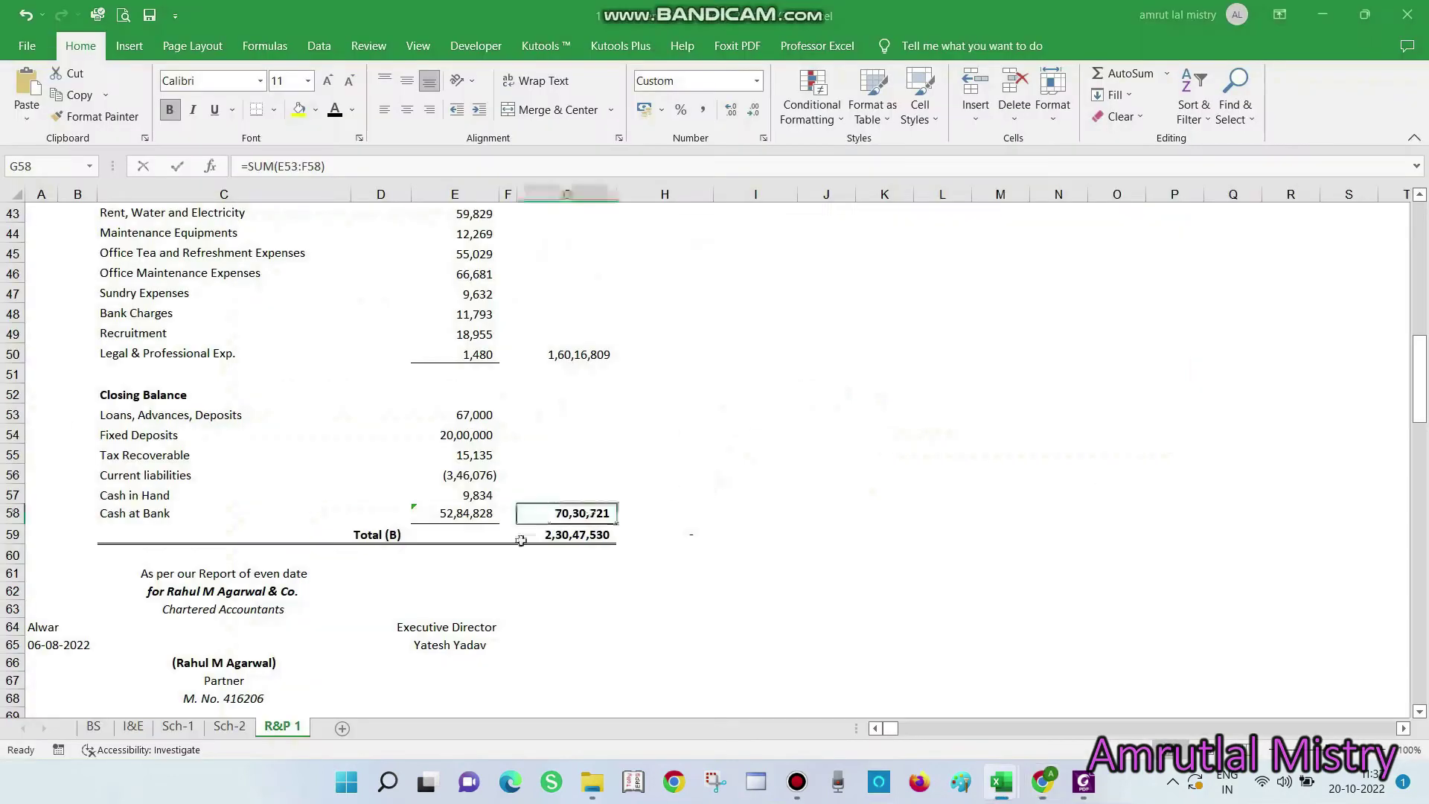
pyautogui.hotkey('alt', 'Tab')
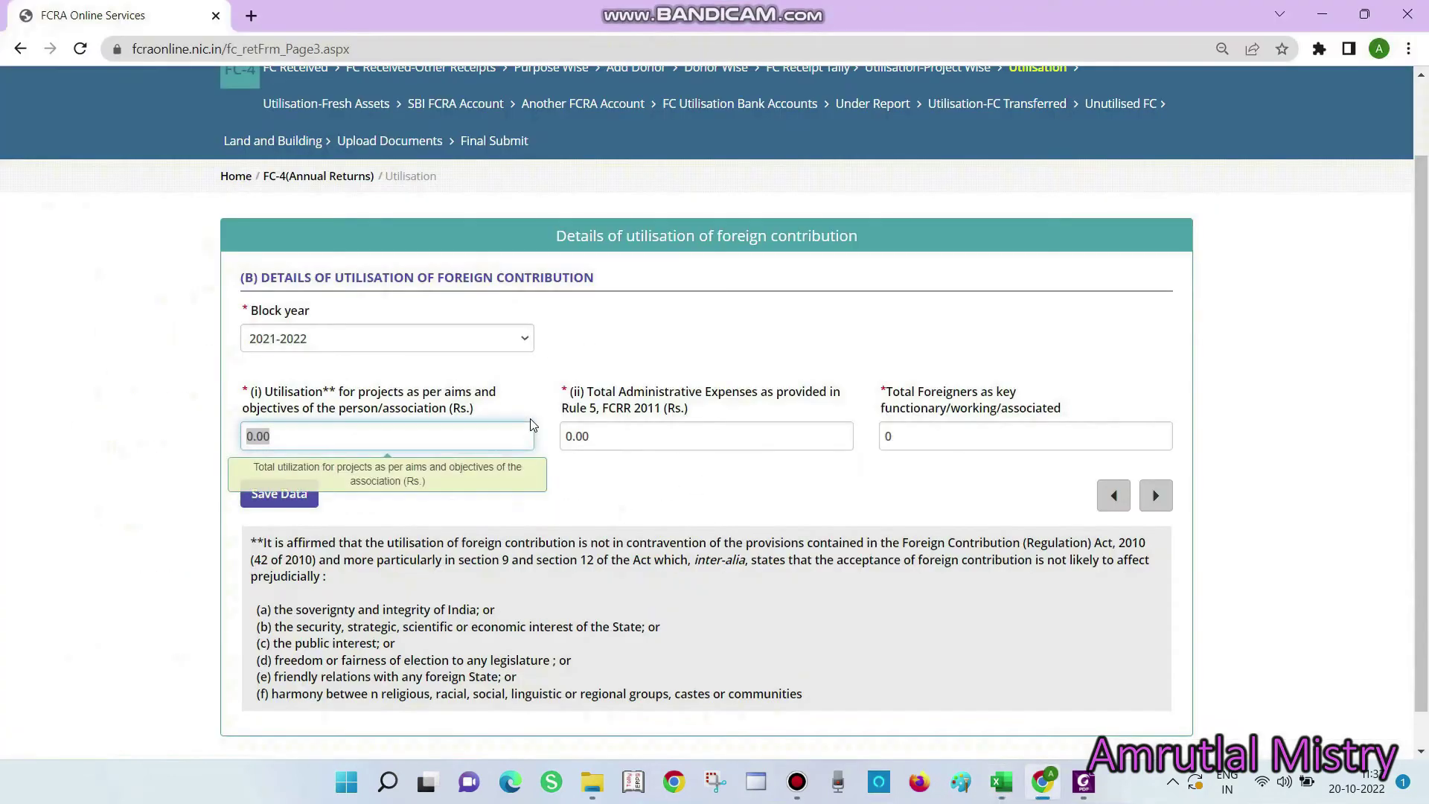
pyautogui.hotkey('alt', 'Tab')
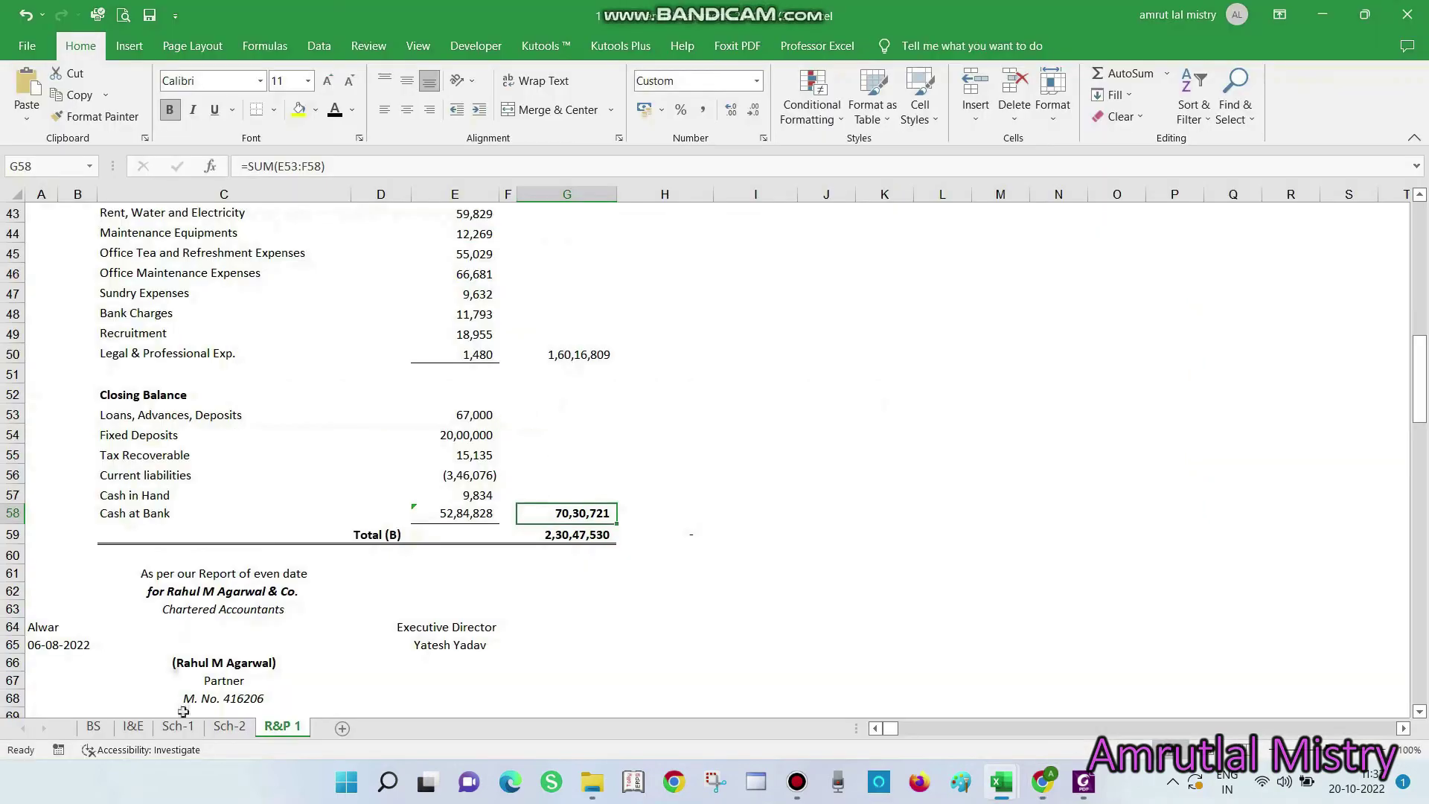
pyautogui.click(134, 726)
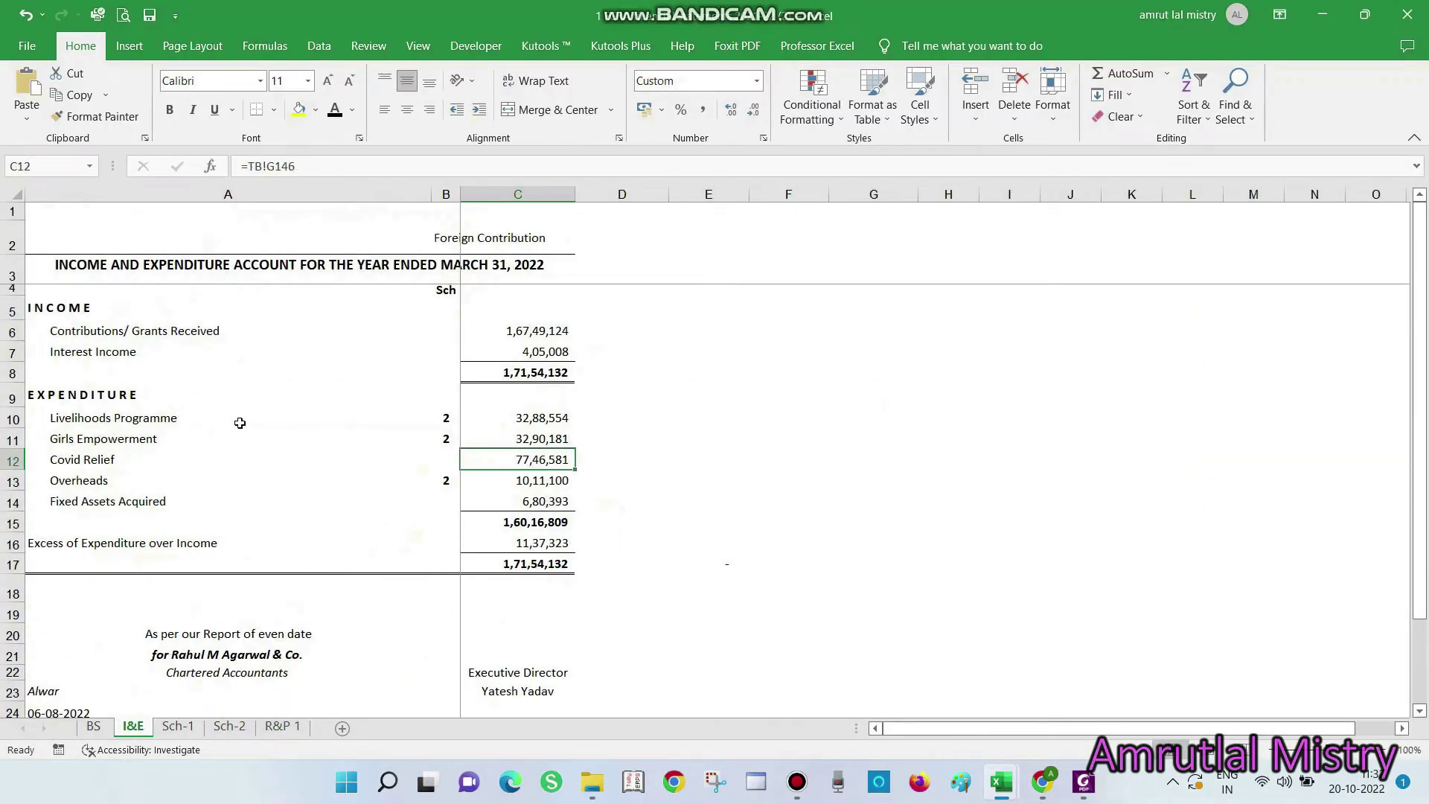
pyautogui.click(650, 472)
pyautogui.write('+')
pyautogui.click(556, 422)
pyautogui.write('+')
pyautogui.click(566, 435)
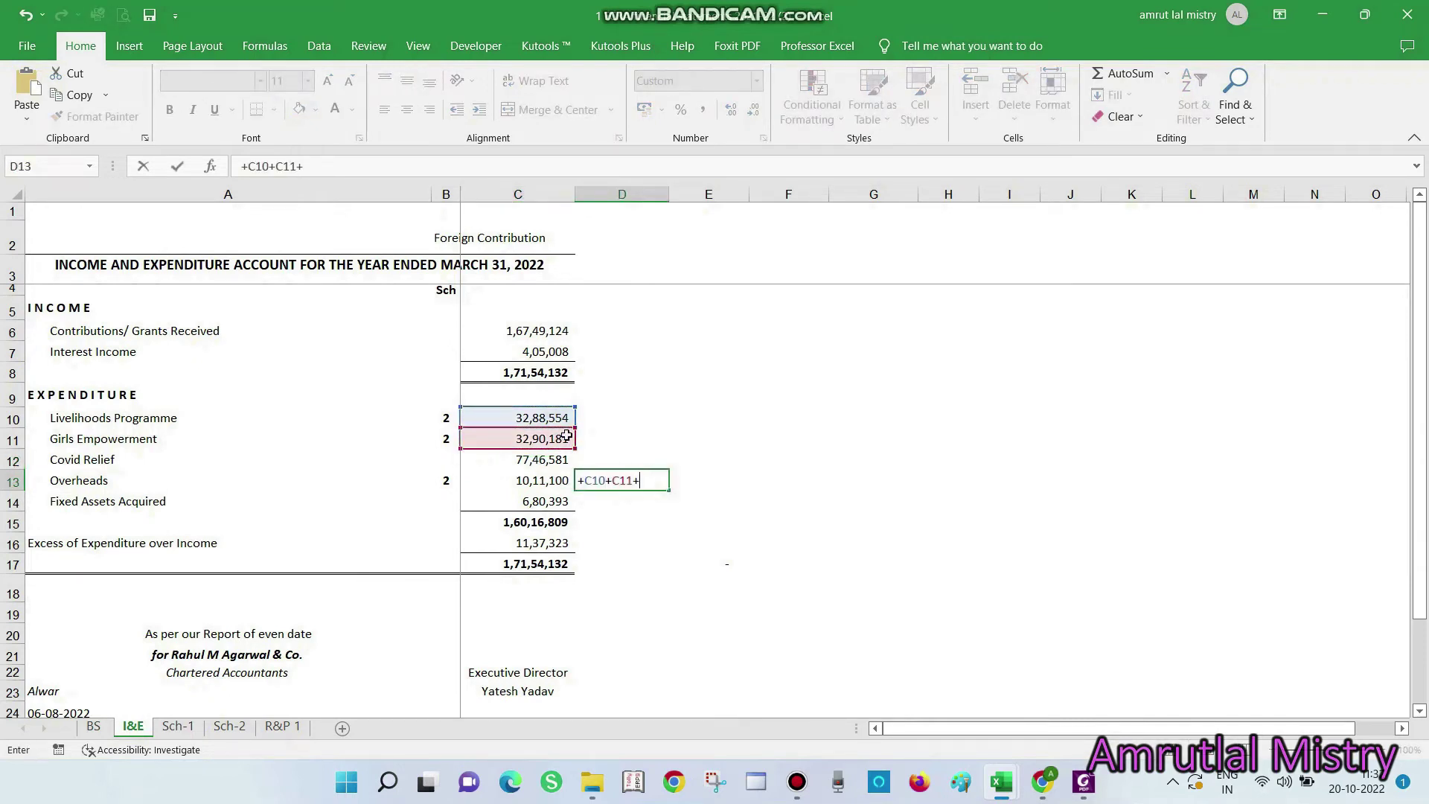
pyautogui.write('+')
pyautogui.click(553, 460)
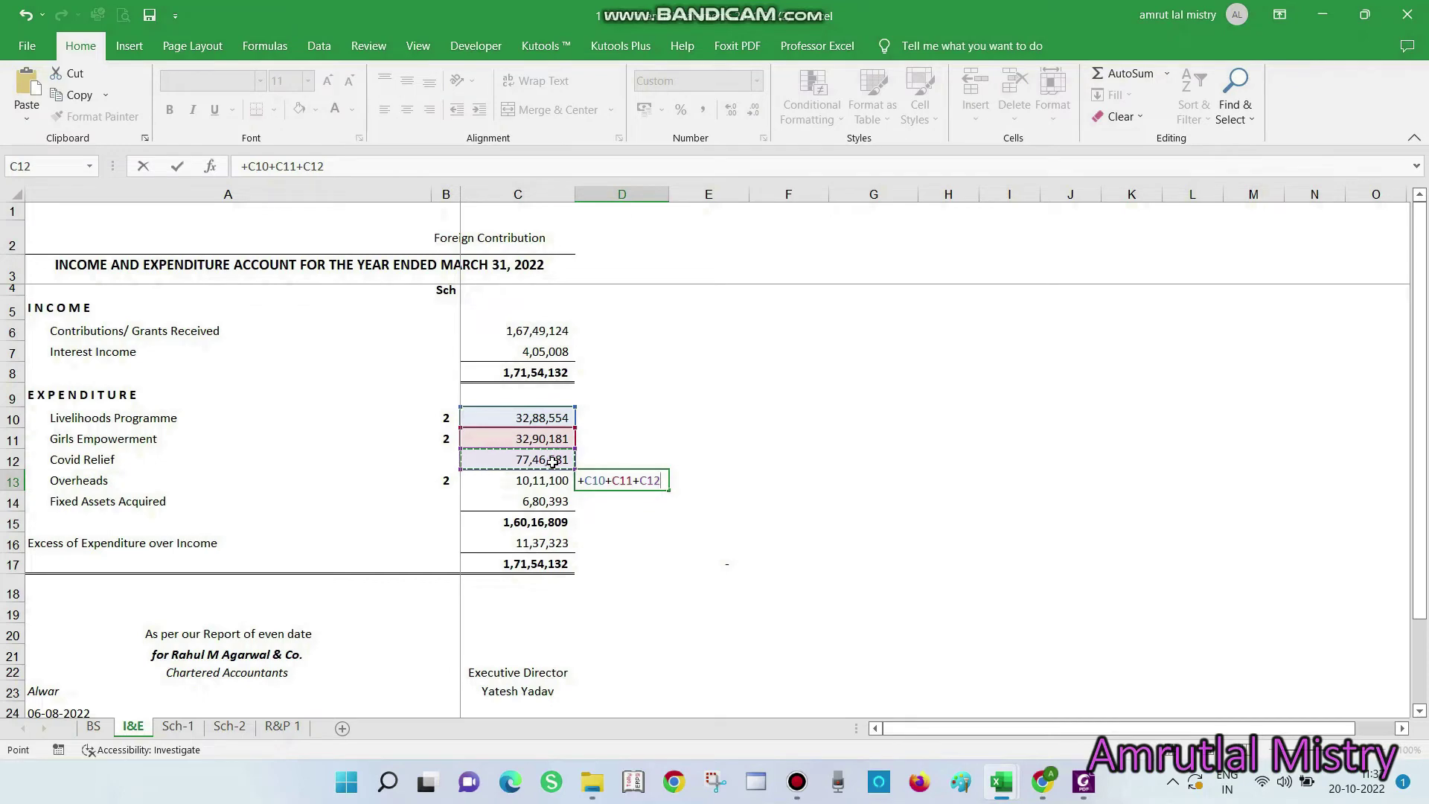
pyautogui.press('Return')
# Enter 14325316 as the utilisation amount on the FCRA form
pyautogui.hotkey('alt', 'Tab')
pyautogui.write('143')
pyautogui.hotkey('alt', 'Tab')
pyautogui.hotkey('alt', 'Tab')
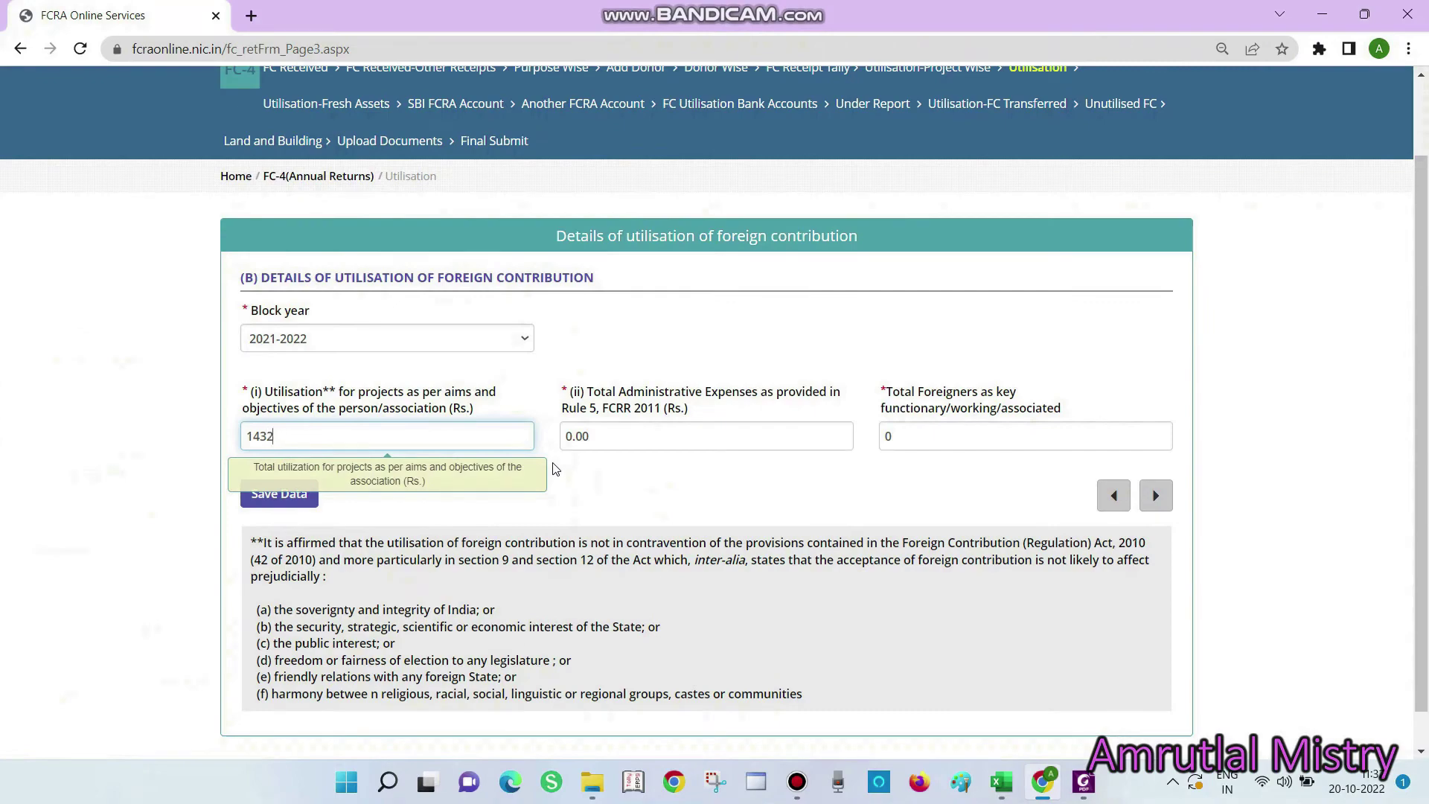
pyautogui.hotkey('alt', 'Tab')
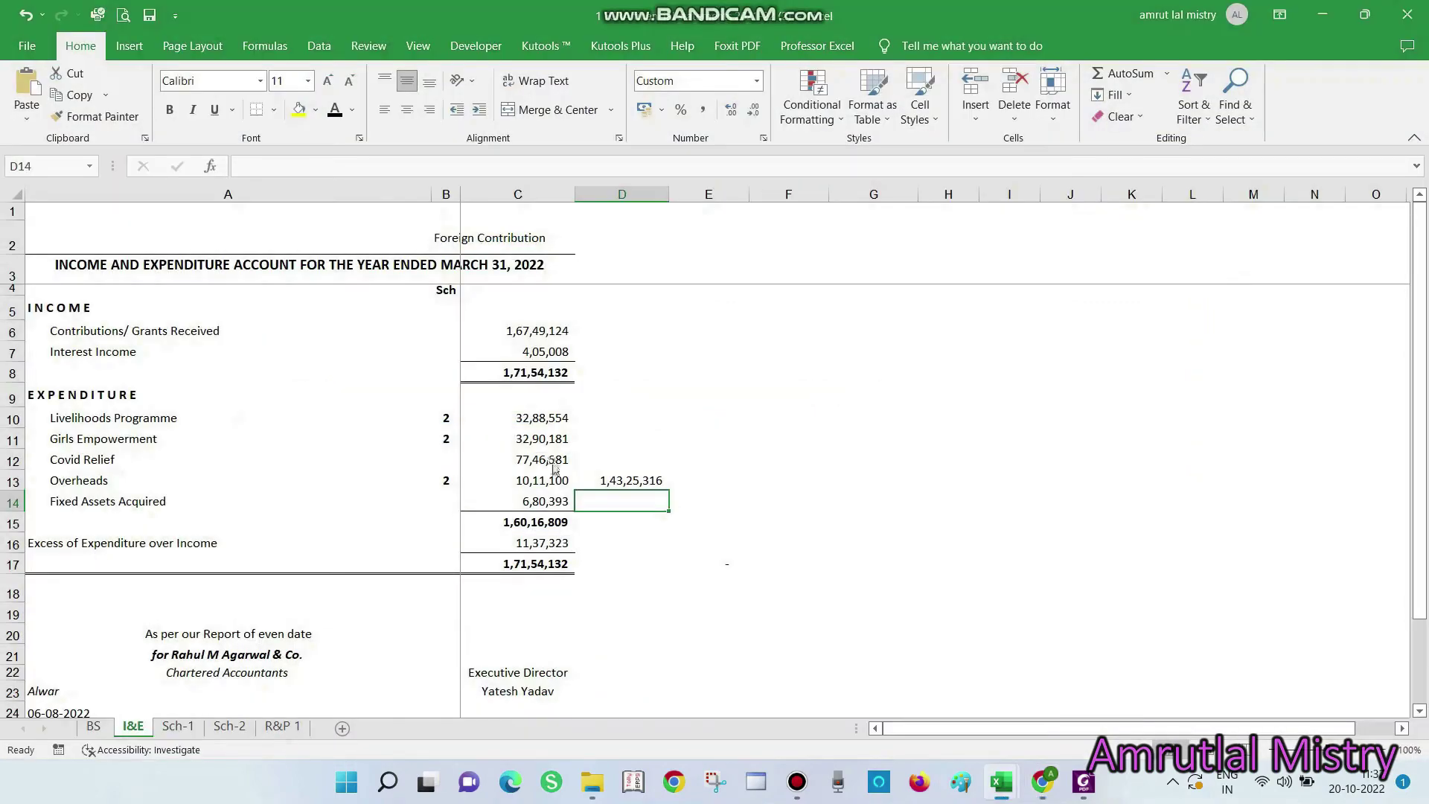
pyautogui.hotkey('alt', 'Tab')
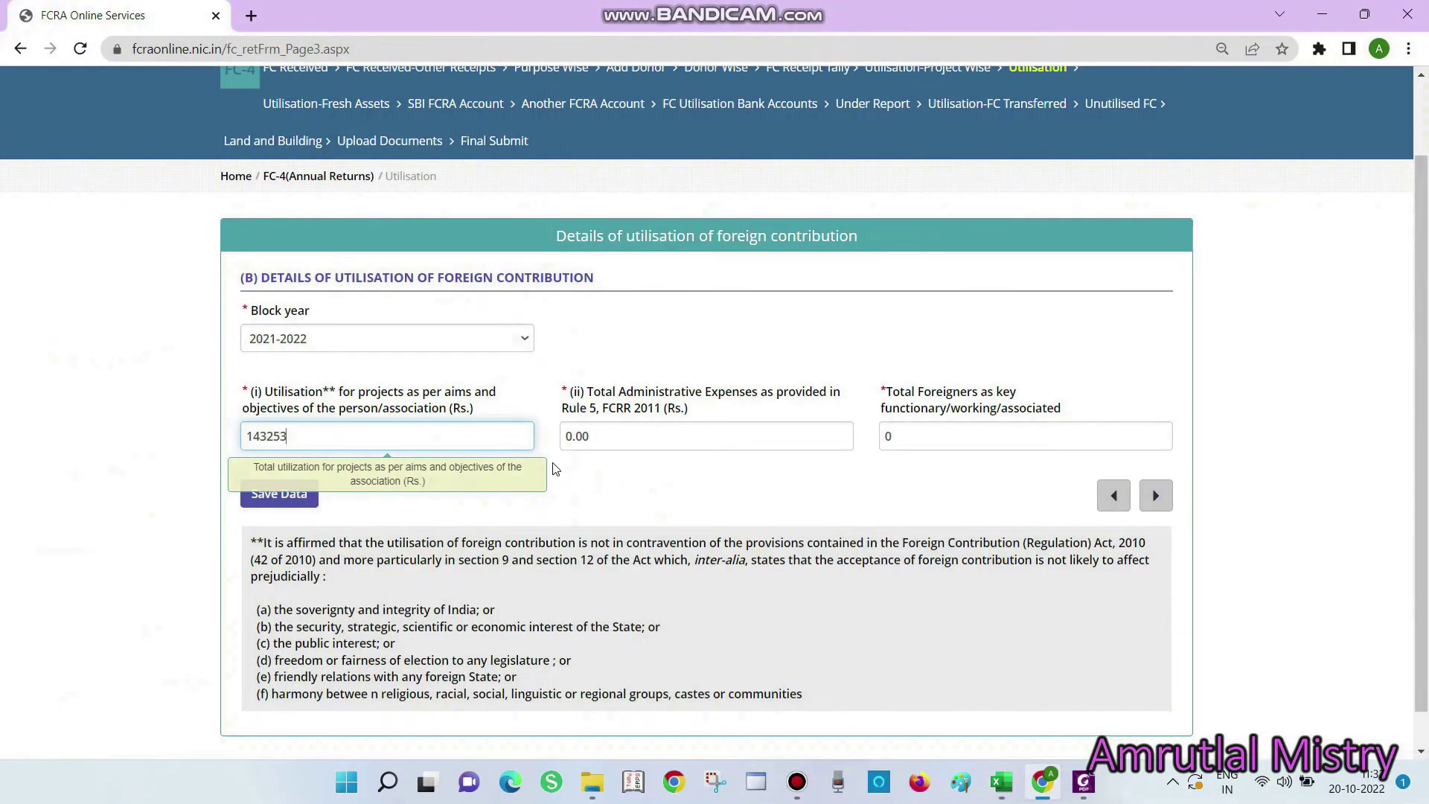
pyautogui.click(712, 489)
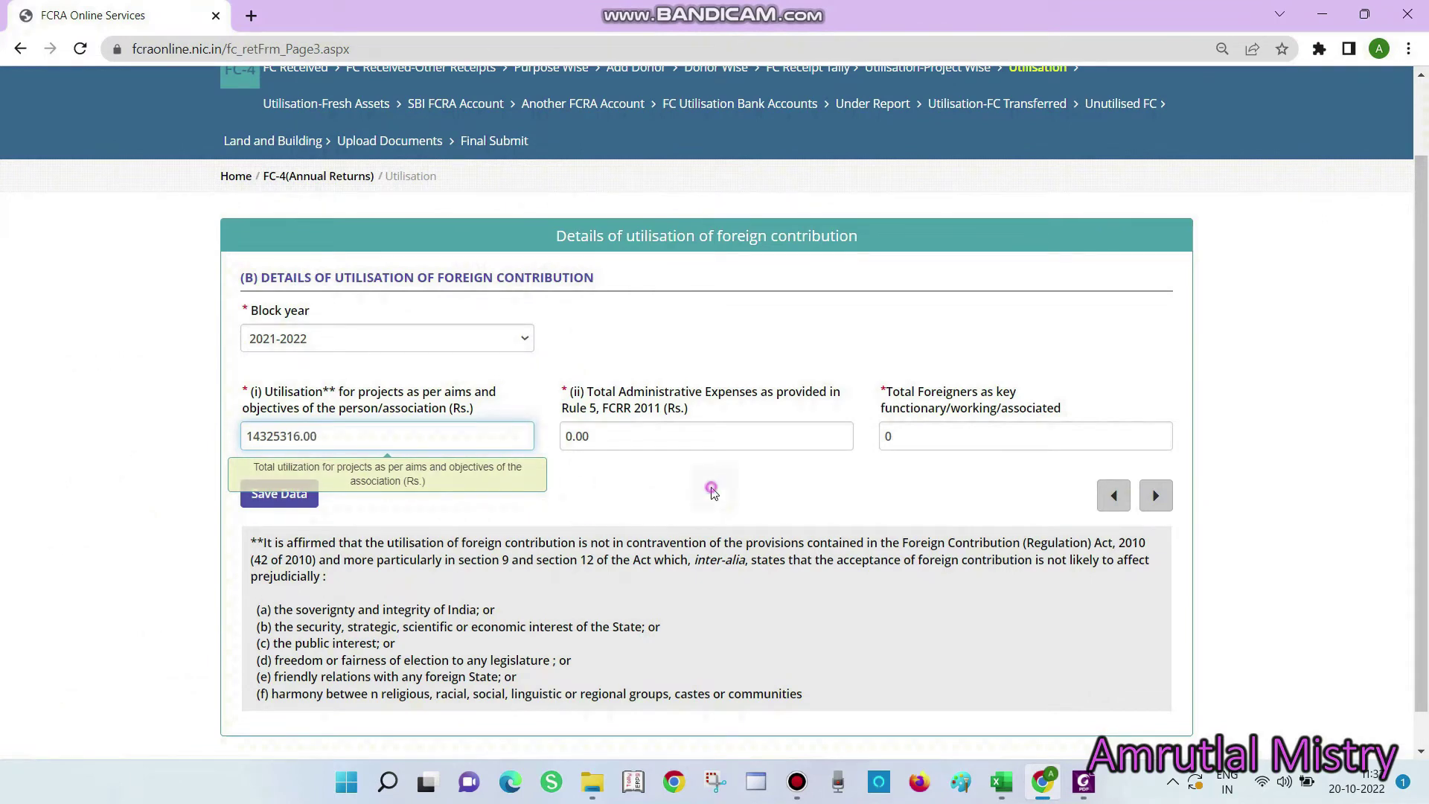
# Enter the Overheads figure 10,11,100 as administrative expenses, save, and begin a fresh asset entry
pyautogui.hotkey('alt', 'Tab')
pyautogui.click(547, 484)
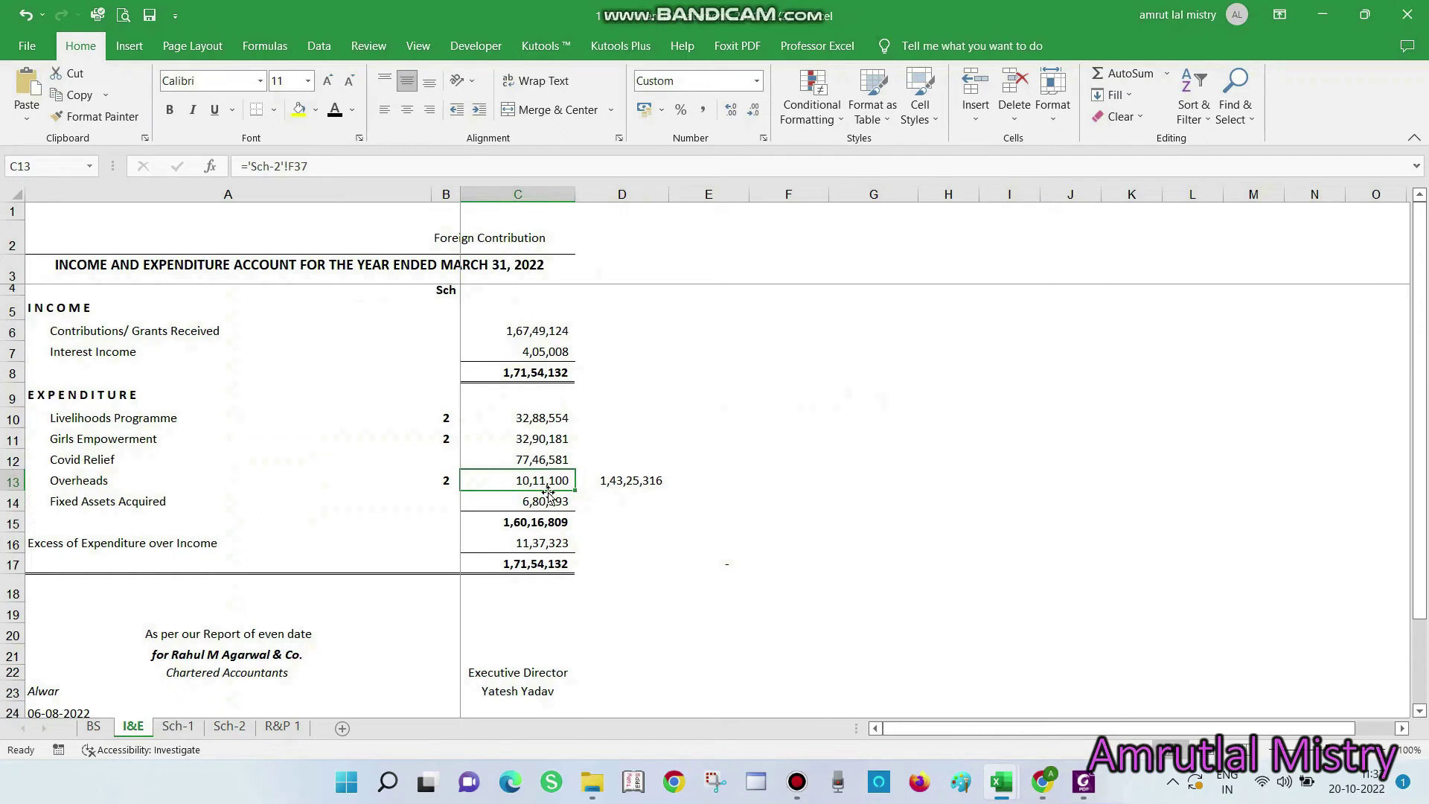
pyautogui.hotkey('alt', 'Tab')
pyautogui.moveTo(605, 436); pyautogui.dragTo(367, 406)
pyautogui.write('1')
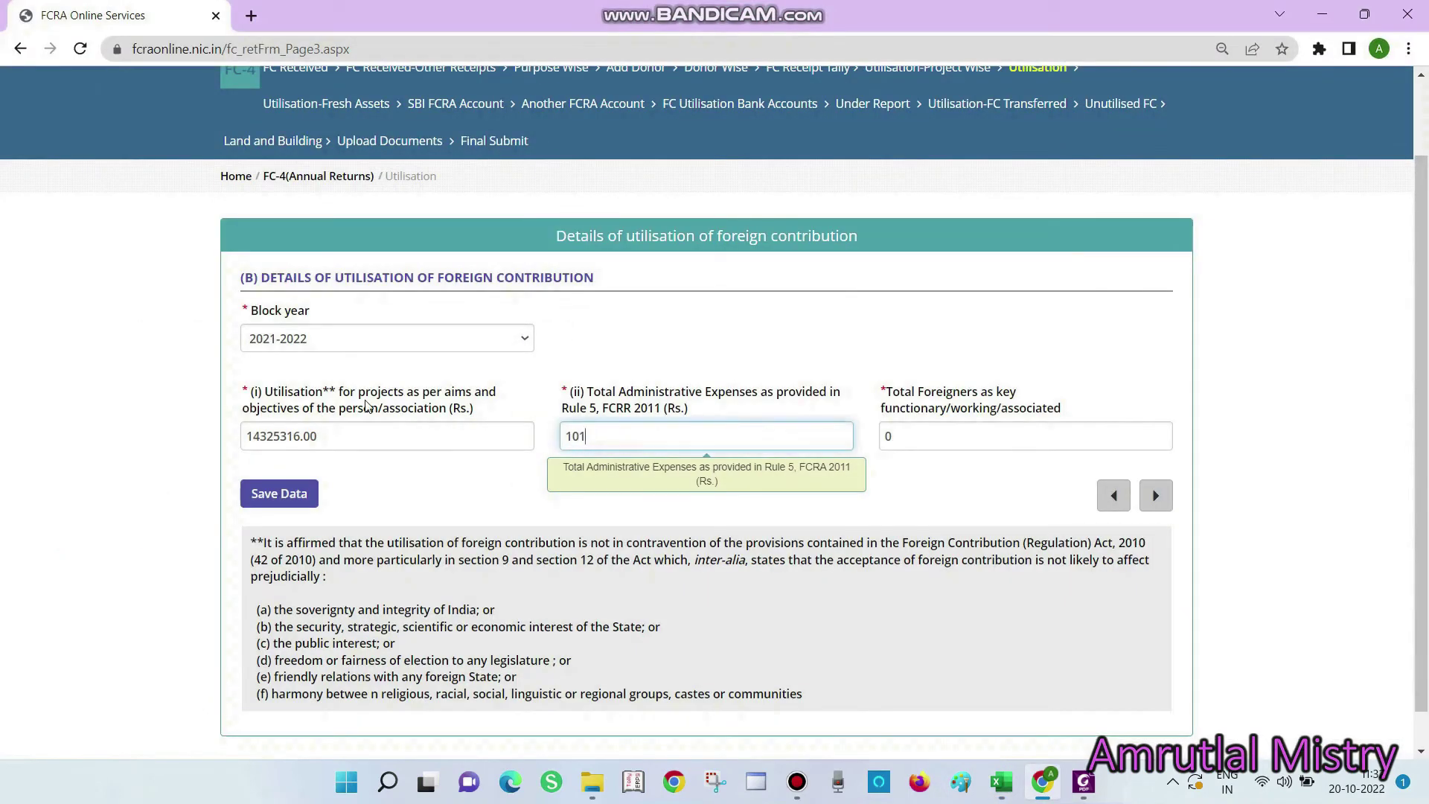
pyautogui.write('0,11,100')
pyautogui.hotkey('alt', 'Tab')
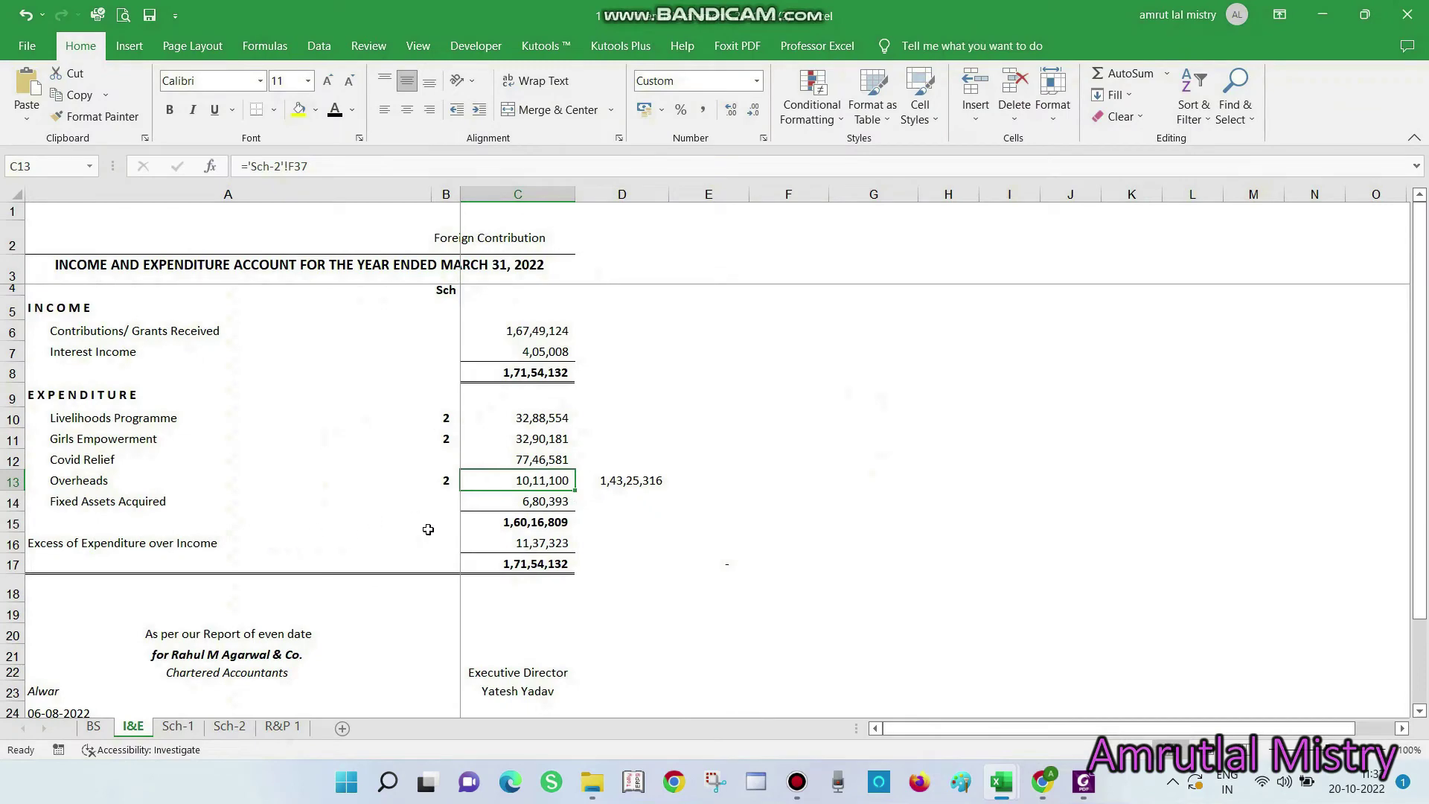
pyautogui.hotkey('alt', 'Tab')
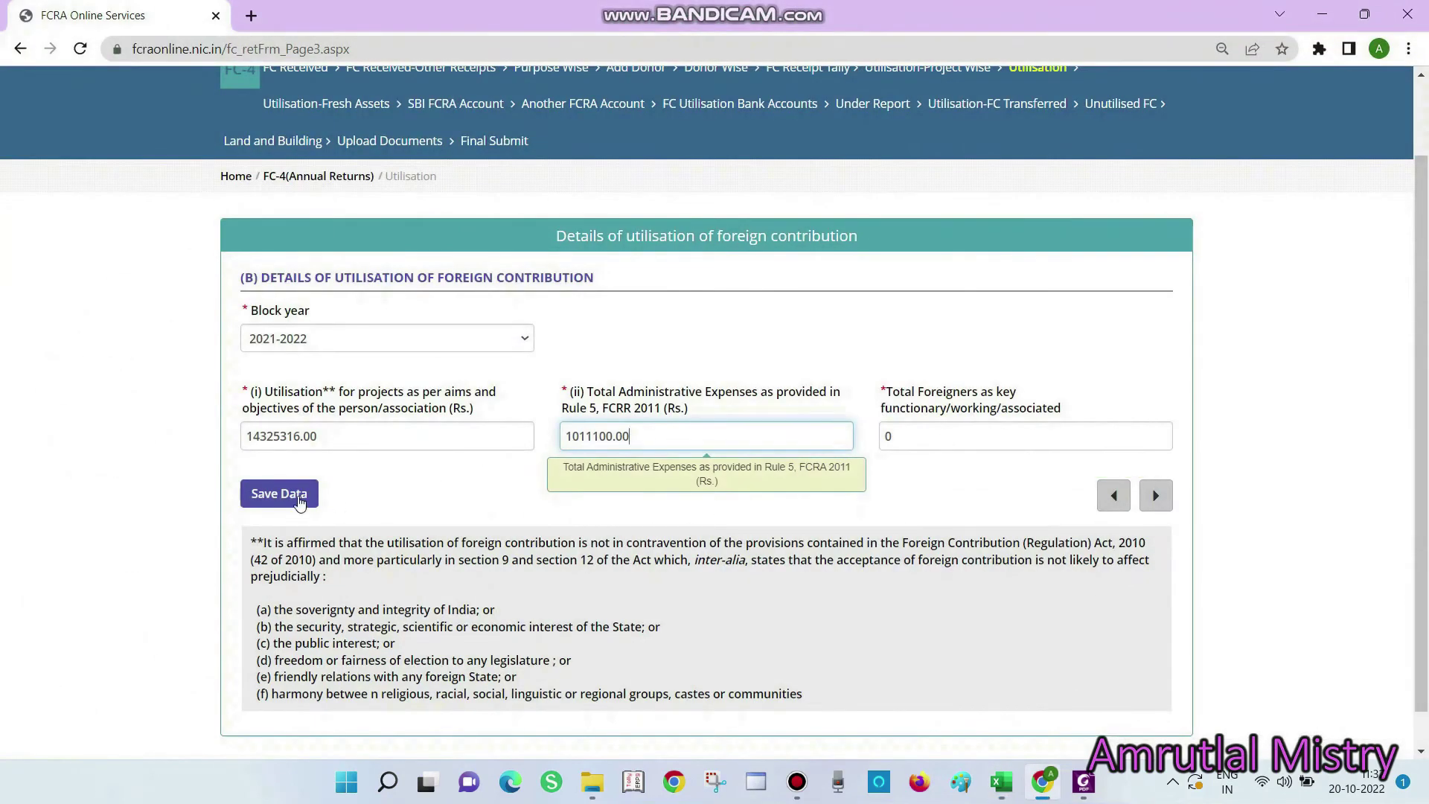
pyautogui.click(257, 501)
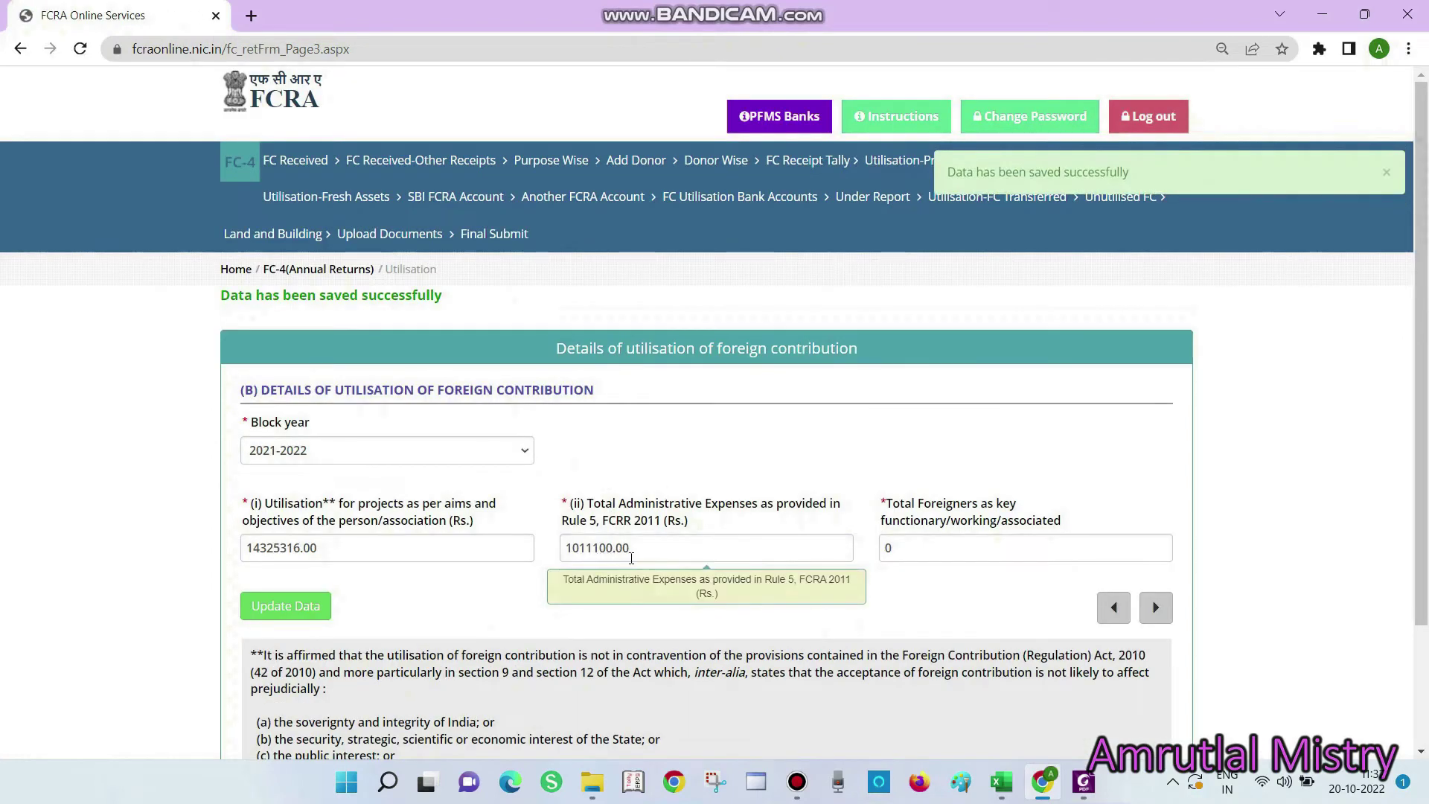
pyautogui.click(1156, 607)
pyautogui.click(1145, 448)
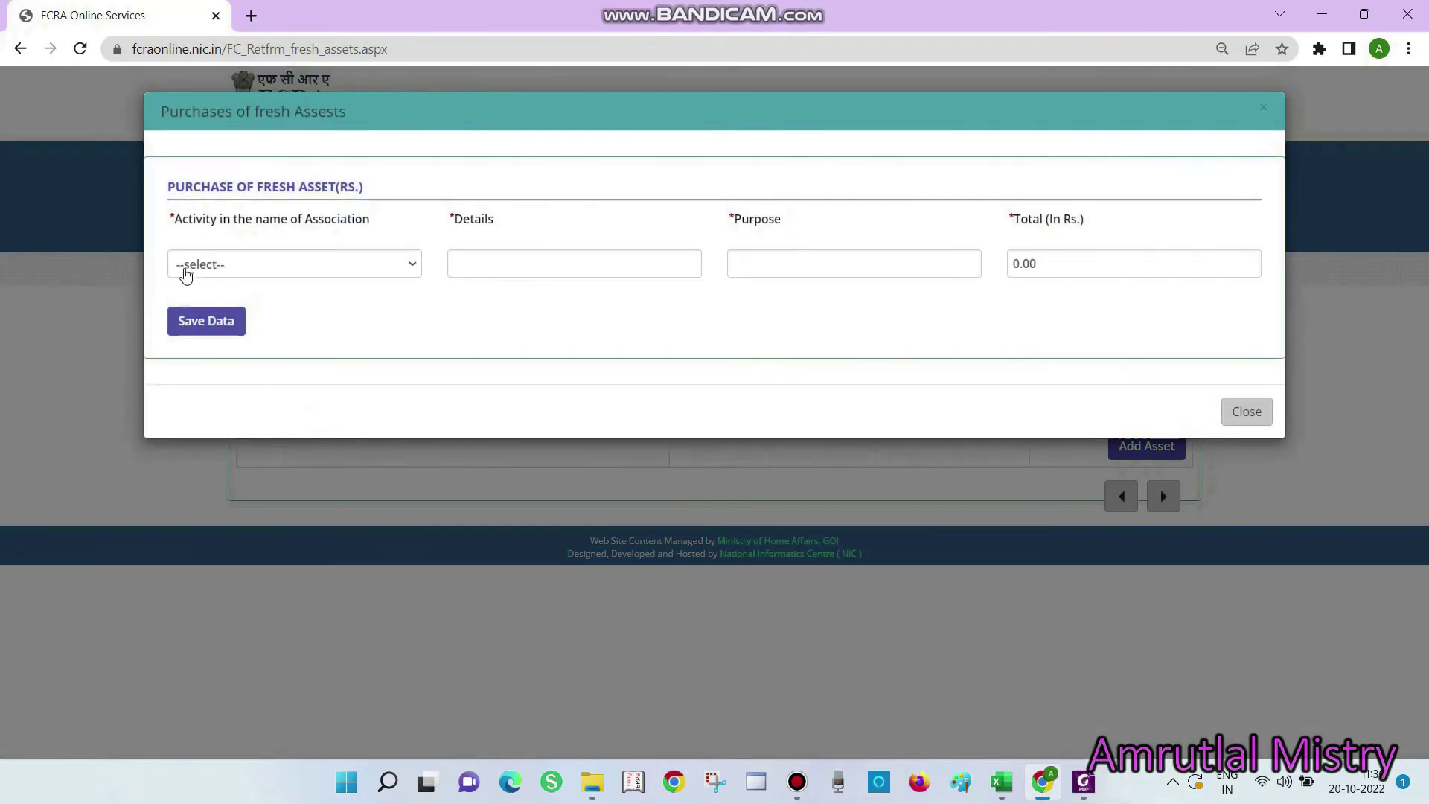
# Choose Creation of movable assets and paste 'Furniture and Fixture' into Details
pyautogui.click(219, 273)
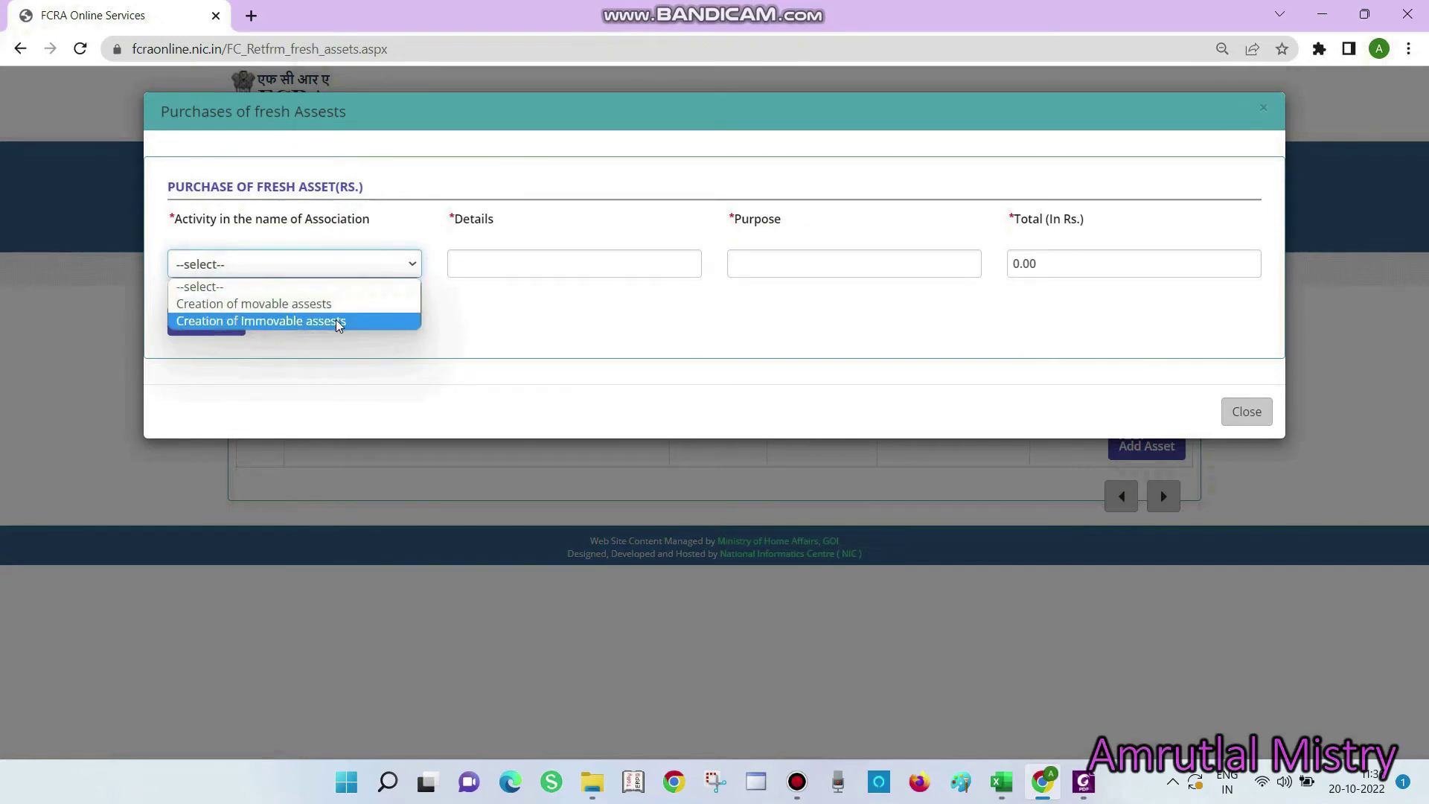
pyautogui.click(320, 304)
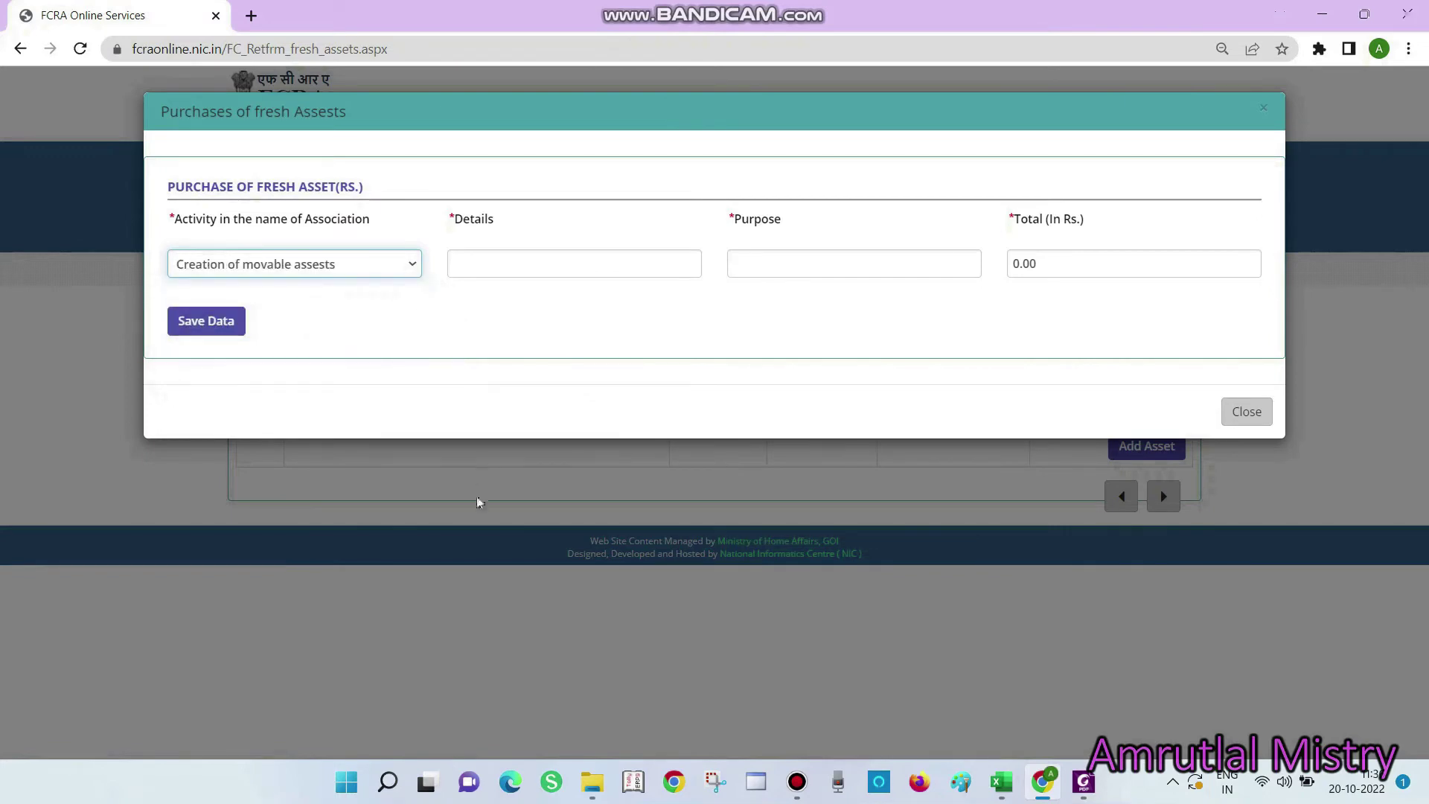
pyautogui.hotkey('alt', 'Tab')
pyautogui.hotkey('alt', 'Tab')
pyautogui.hotkey('alt', 'Tab')
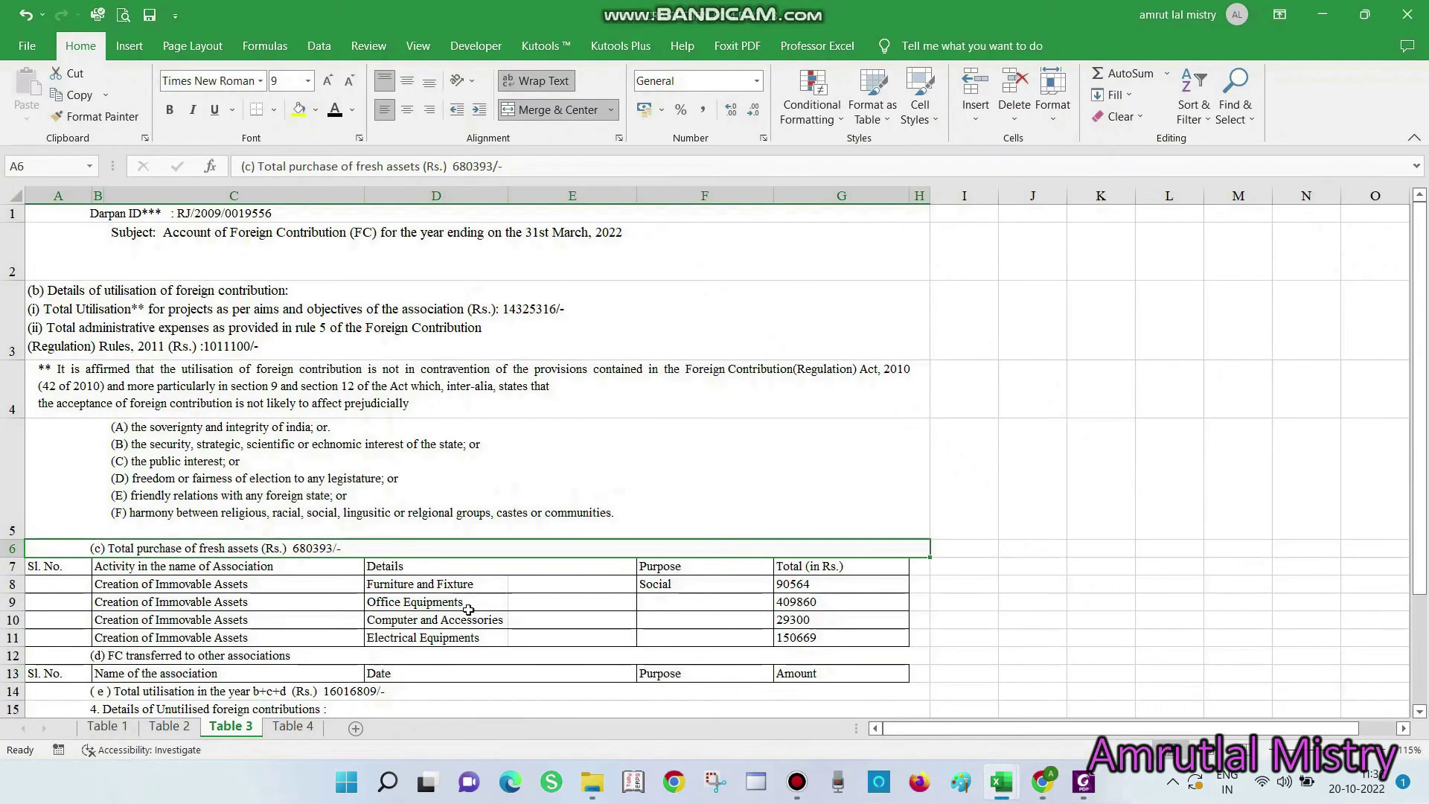
pyautogui.click(199, 587)
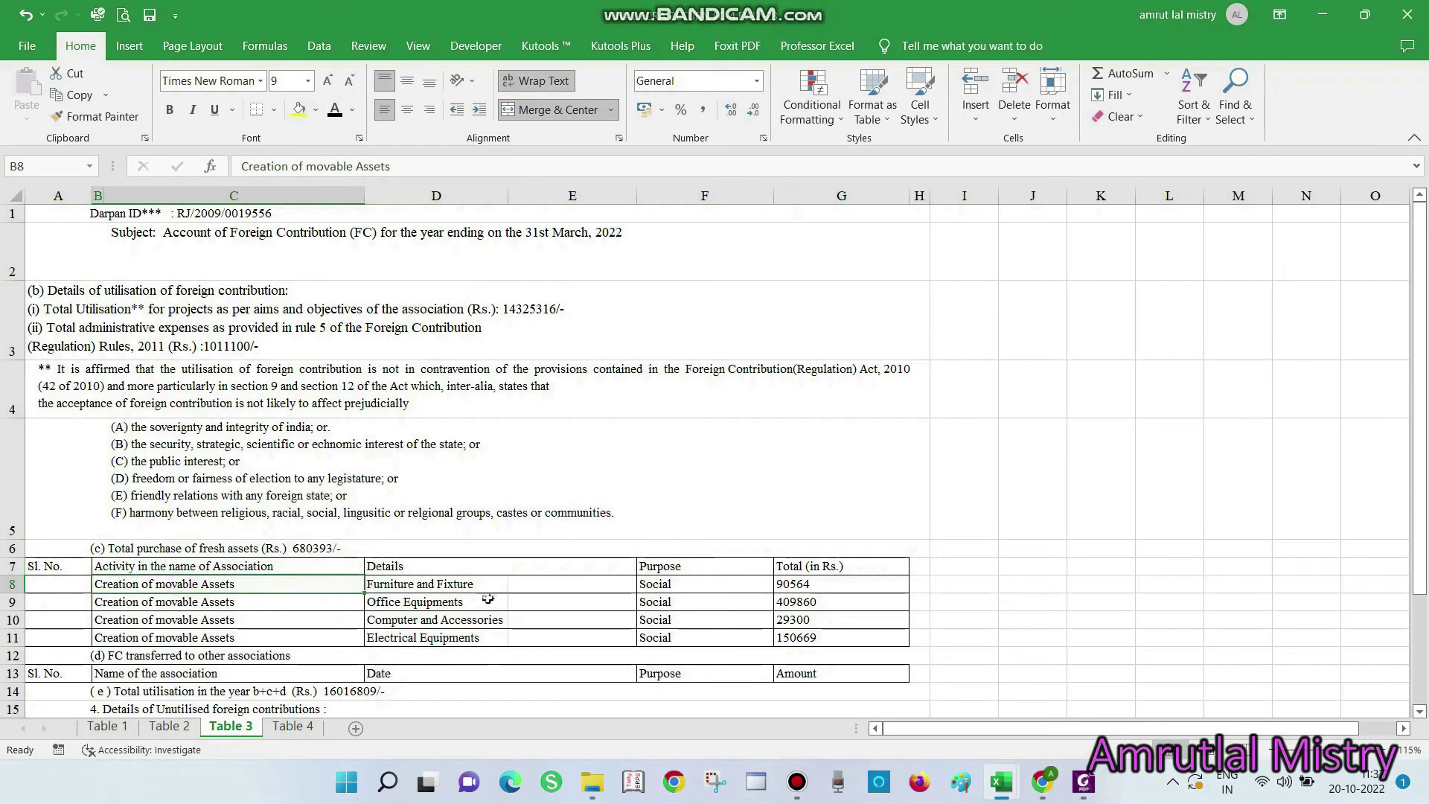
pyautogui.hotkey('alt', 'Tab')
pyautogui.hotkey('alt', 'Tab')
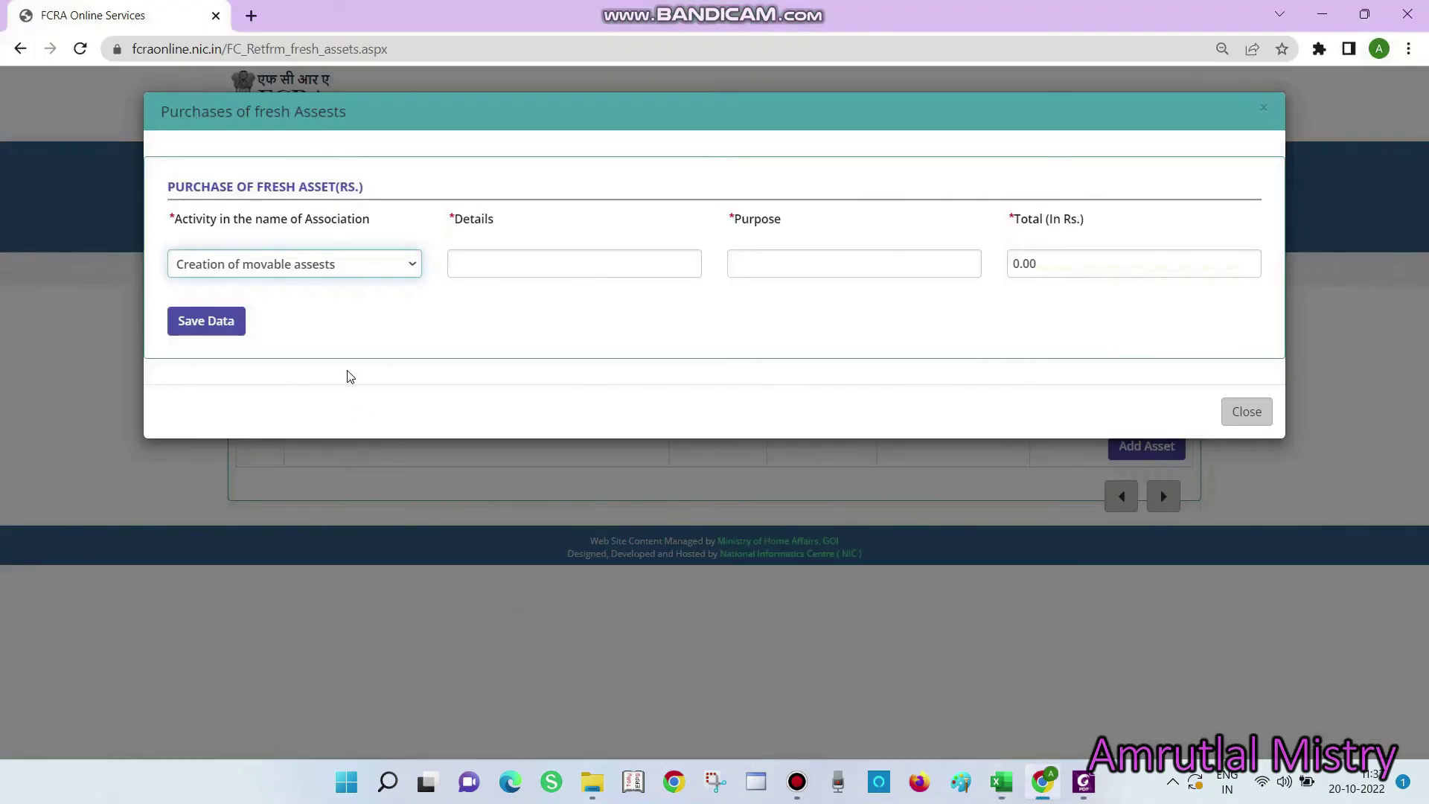
pyautogui.click(471, 268)
pyautogui.hotkey('alt', 'Tab')
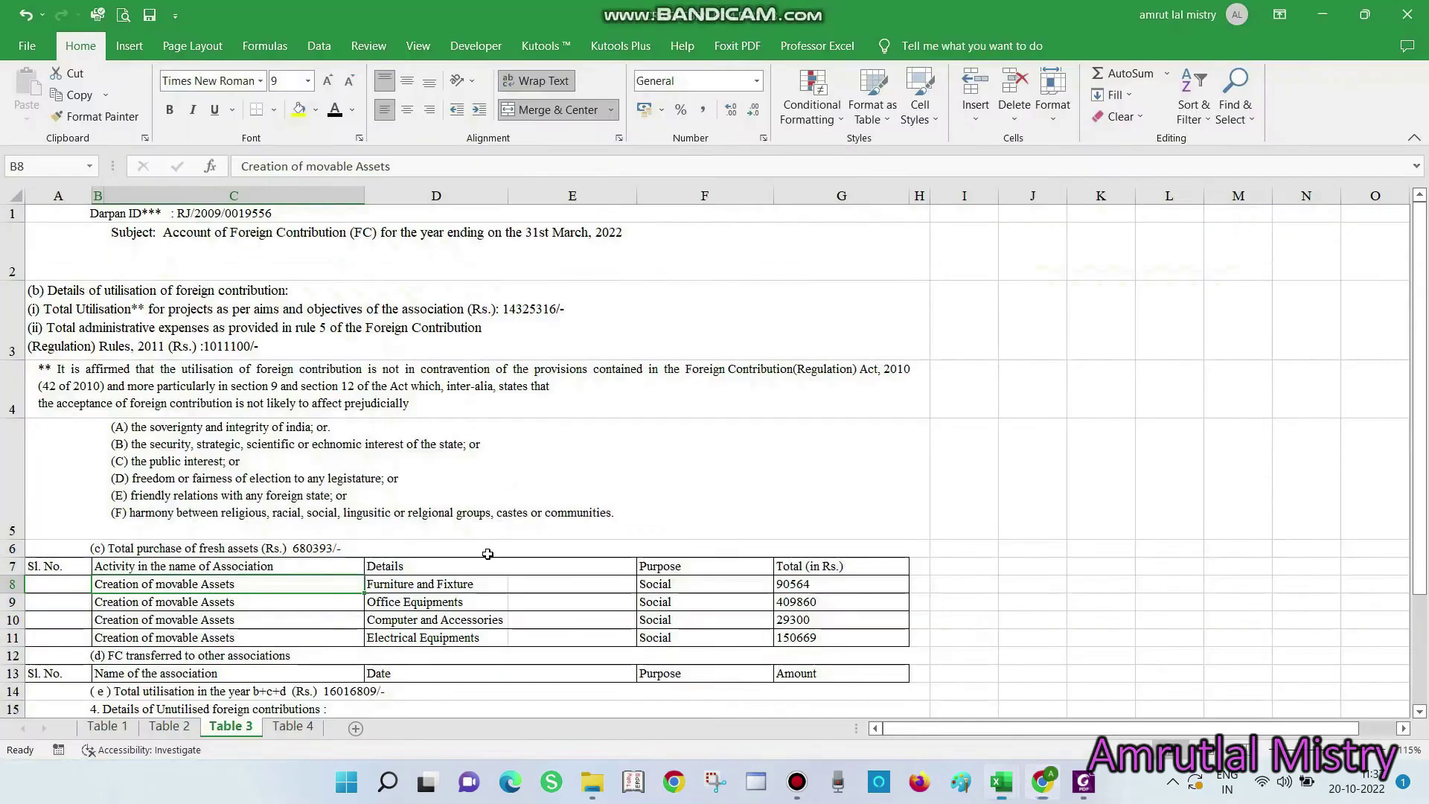
pyautogui.click(423, 583)
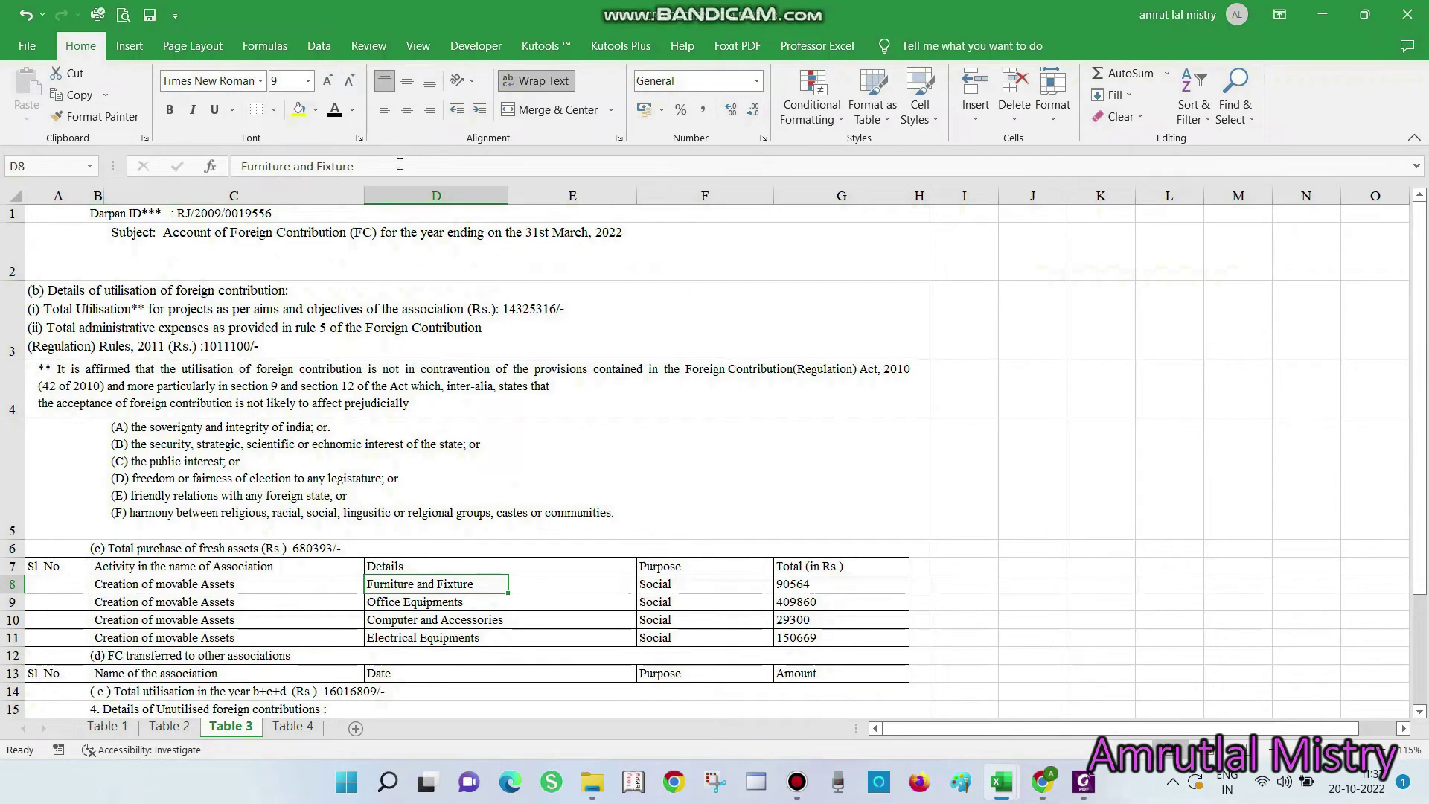
pyautogui.moveTo(396, 165); pyautogui.dragTo(240, 167)
pyautogui.hotkey('ctrl', 'c')
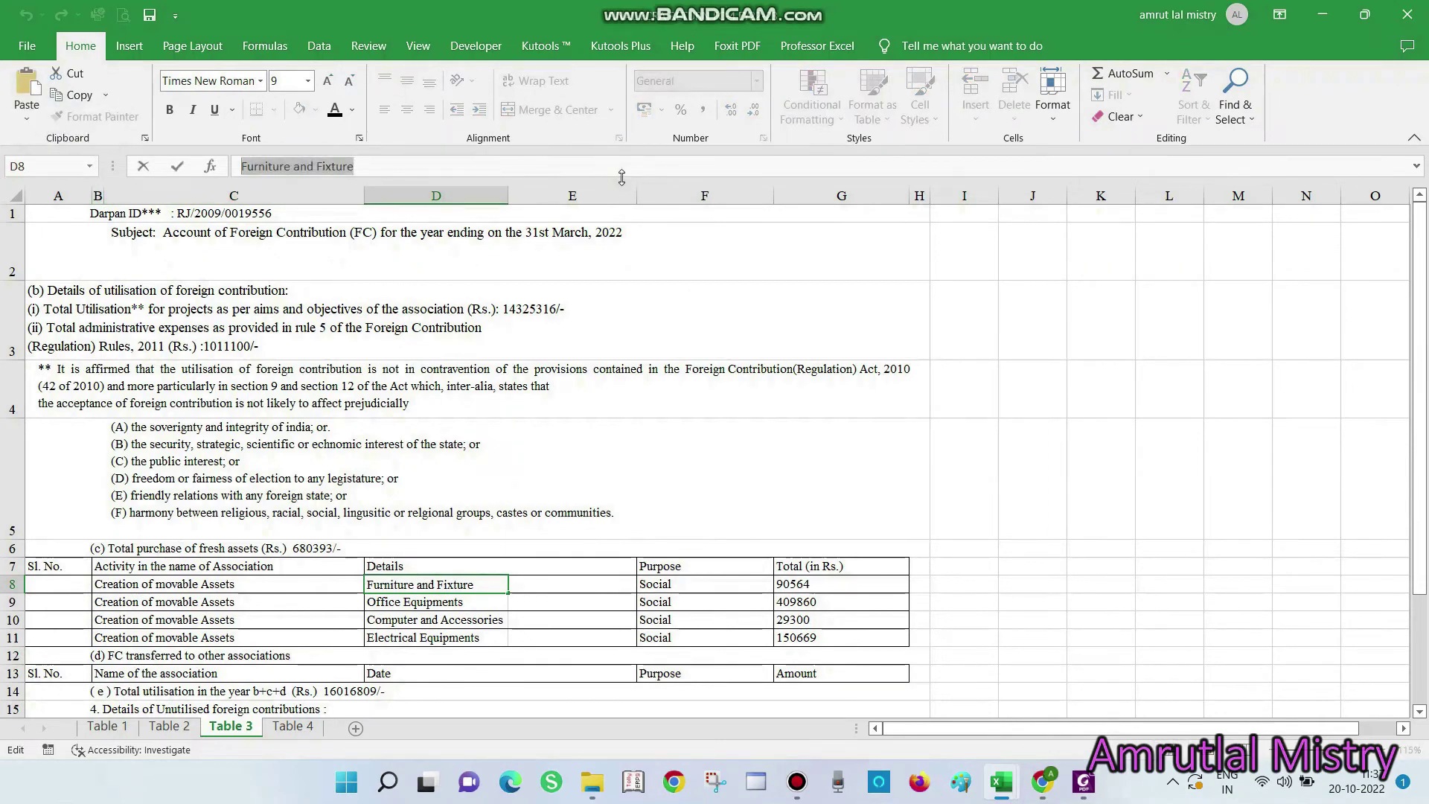
pyautogui.hotkey('alt', 'Tab')
pyautogui.hotkey('ctrl', 'v')
# Enter purpose Social and total 90564, then save the asset record
pyautogui.click(814, 262)
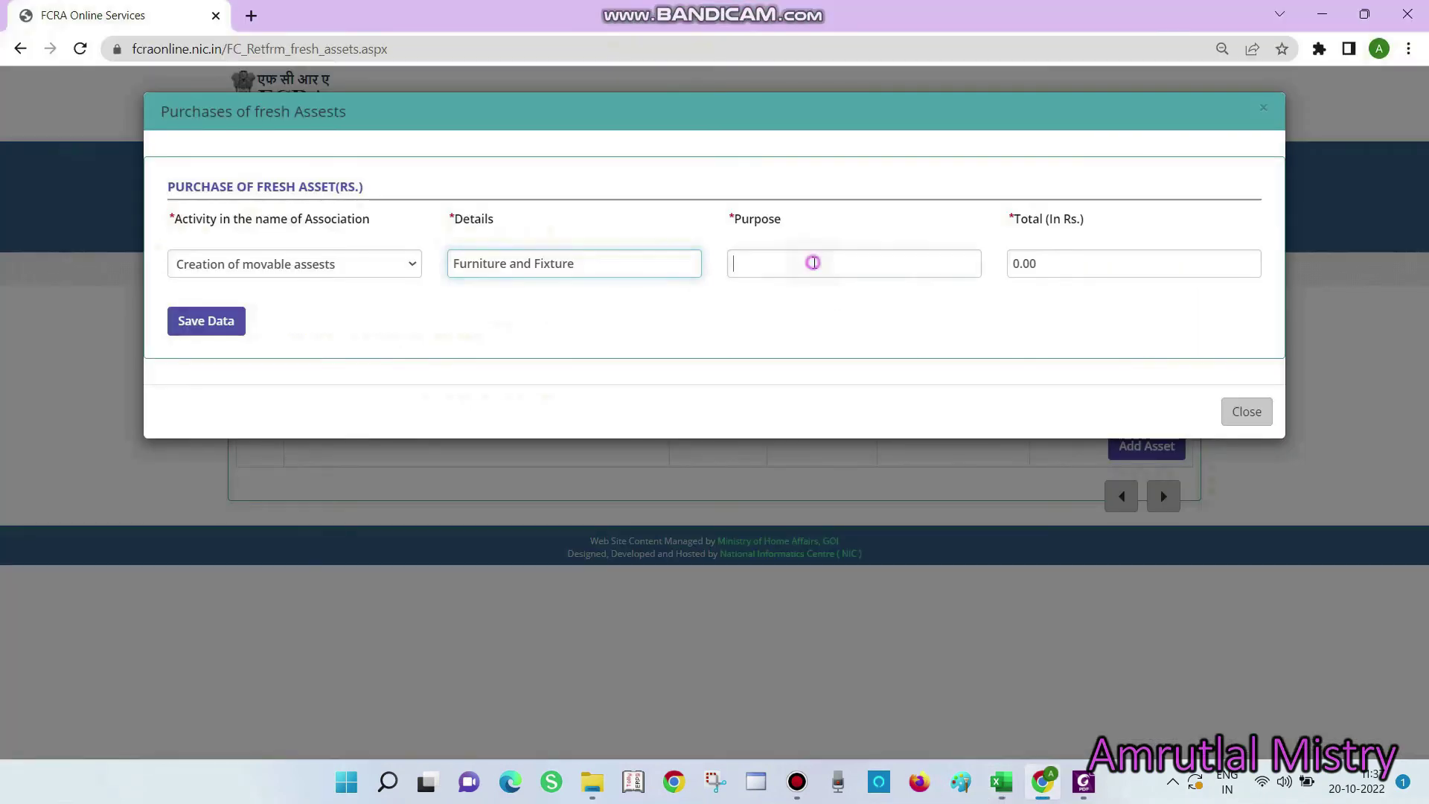
pyautogui.hotkey('alt', 'Tab')
pyautogui.hotkey('alt', 'Tab')
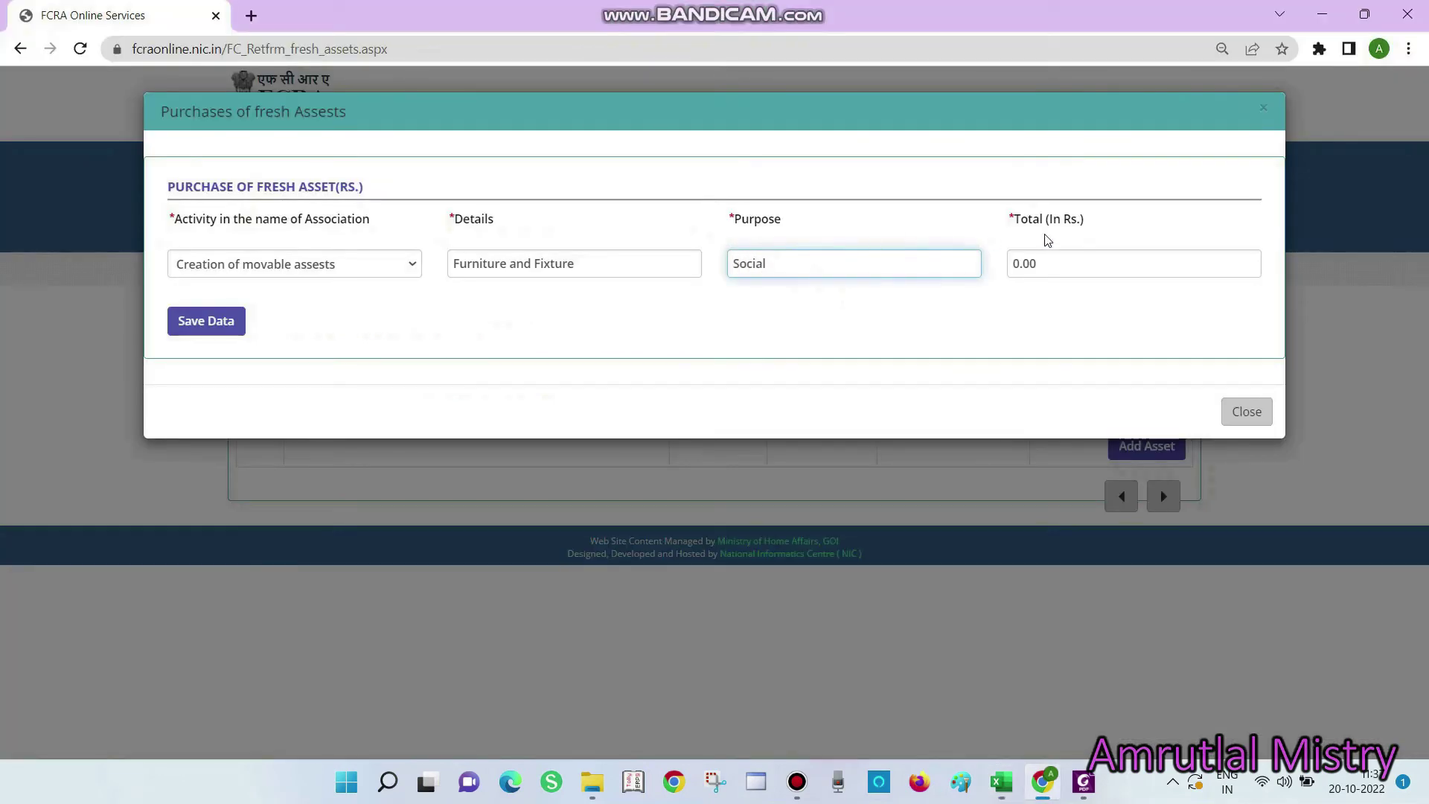
pyautogui.click(1066, 256)
pyautogui.hotkey('alt', 'Tab')
pyautogui.doubleClick(793, 585)
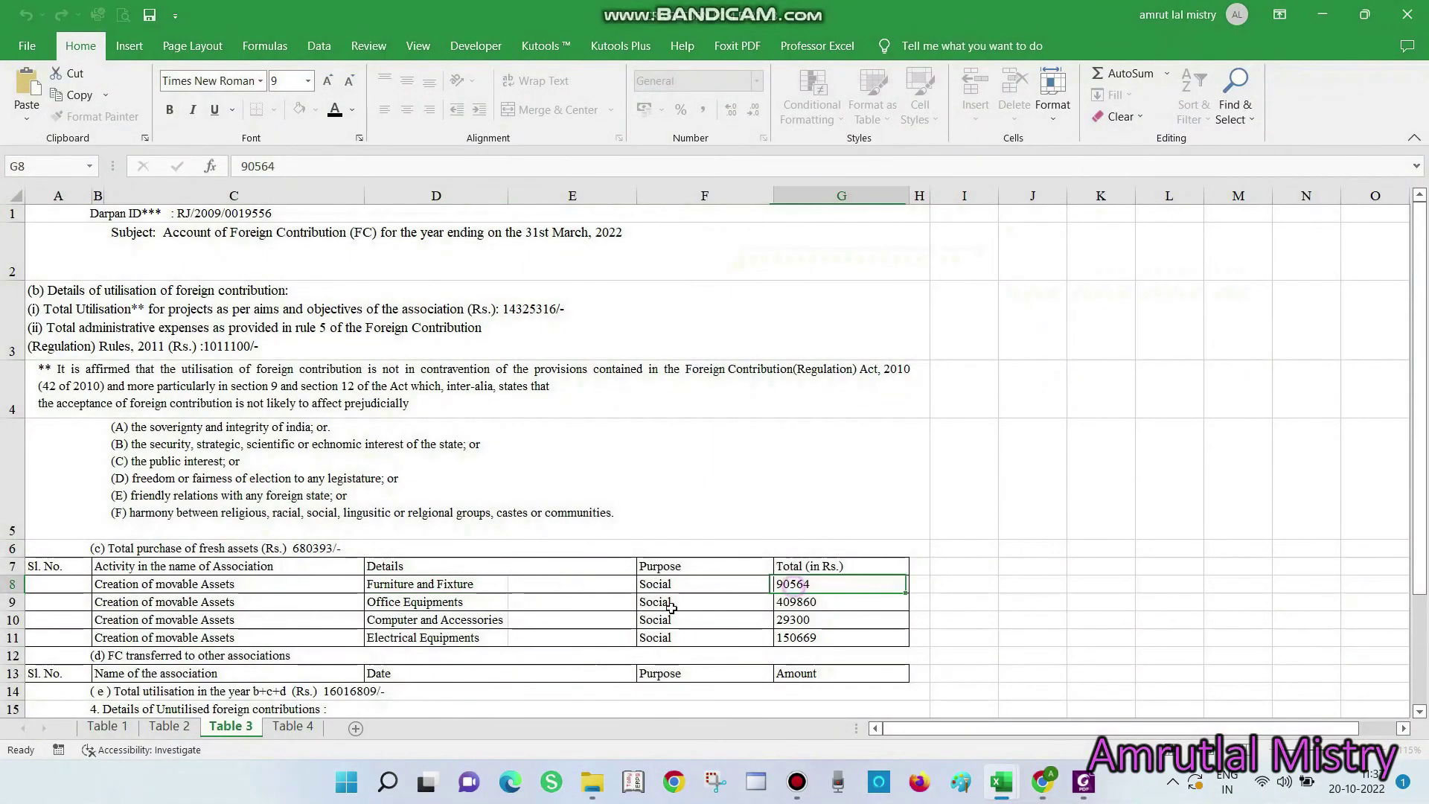
pyautogui.doubleClick(288, 166)
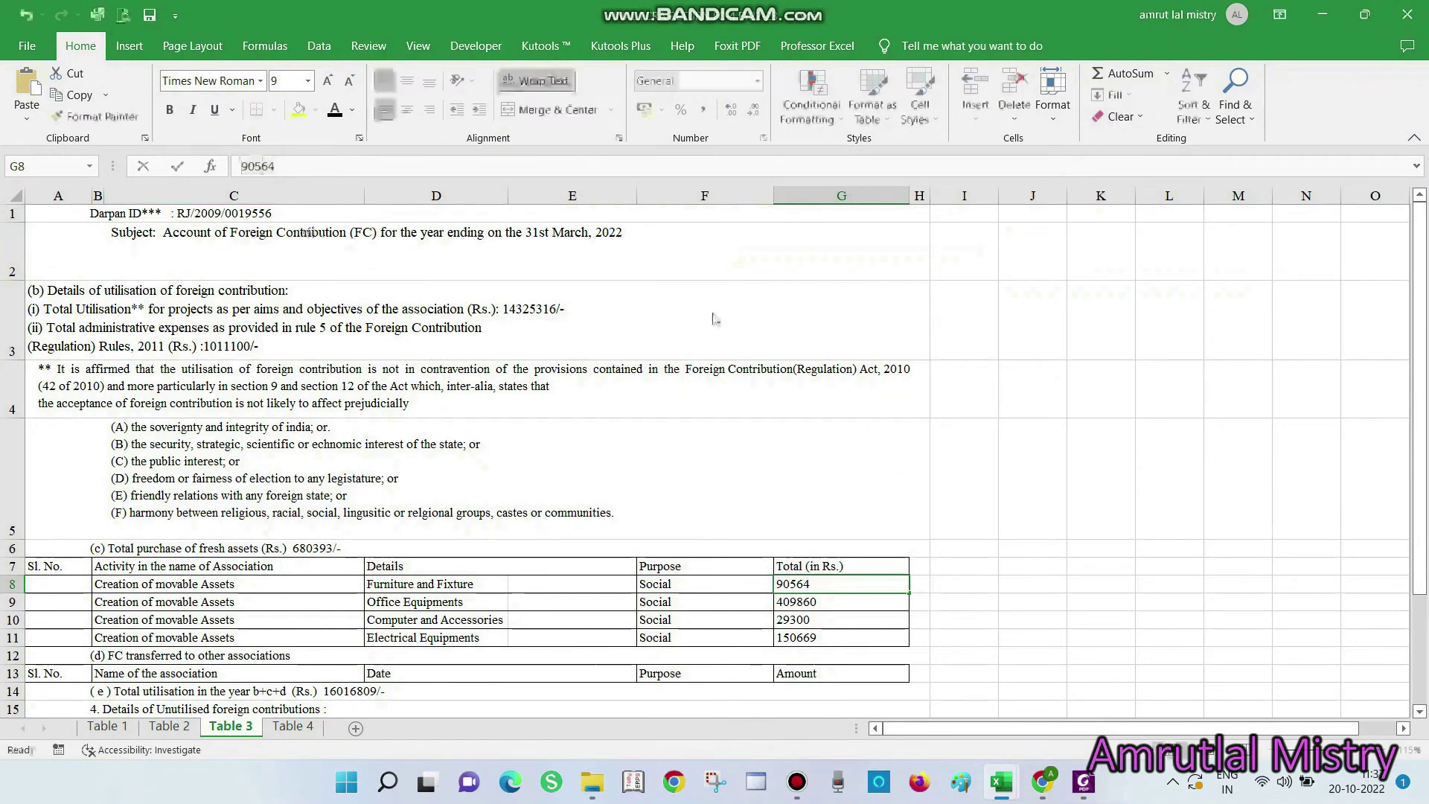
pyautogui.hotkey('alt', 'Tab')
pyautogui.hotkey('ctrl', 'v')
pyautogui.click(235, 328)
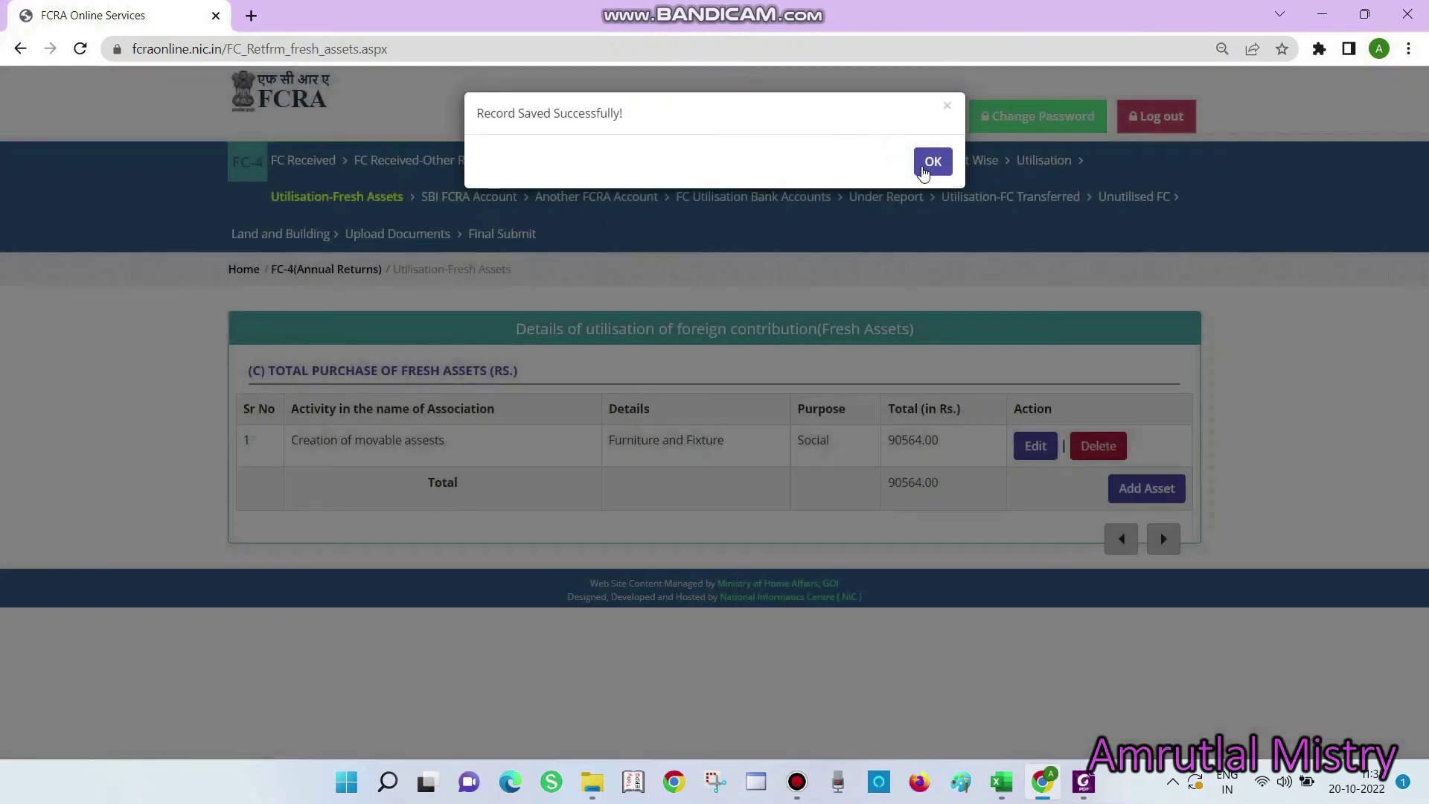
# Add another movable asset with Details 'Electrical Equipments' copied from D11
pyautogui.click(932, 162)
pyautogui.click(1132, 489)
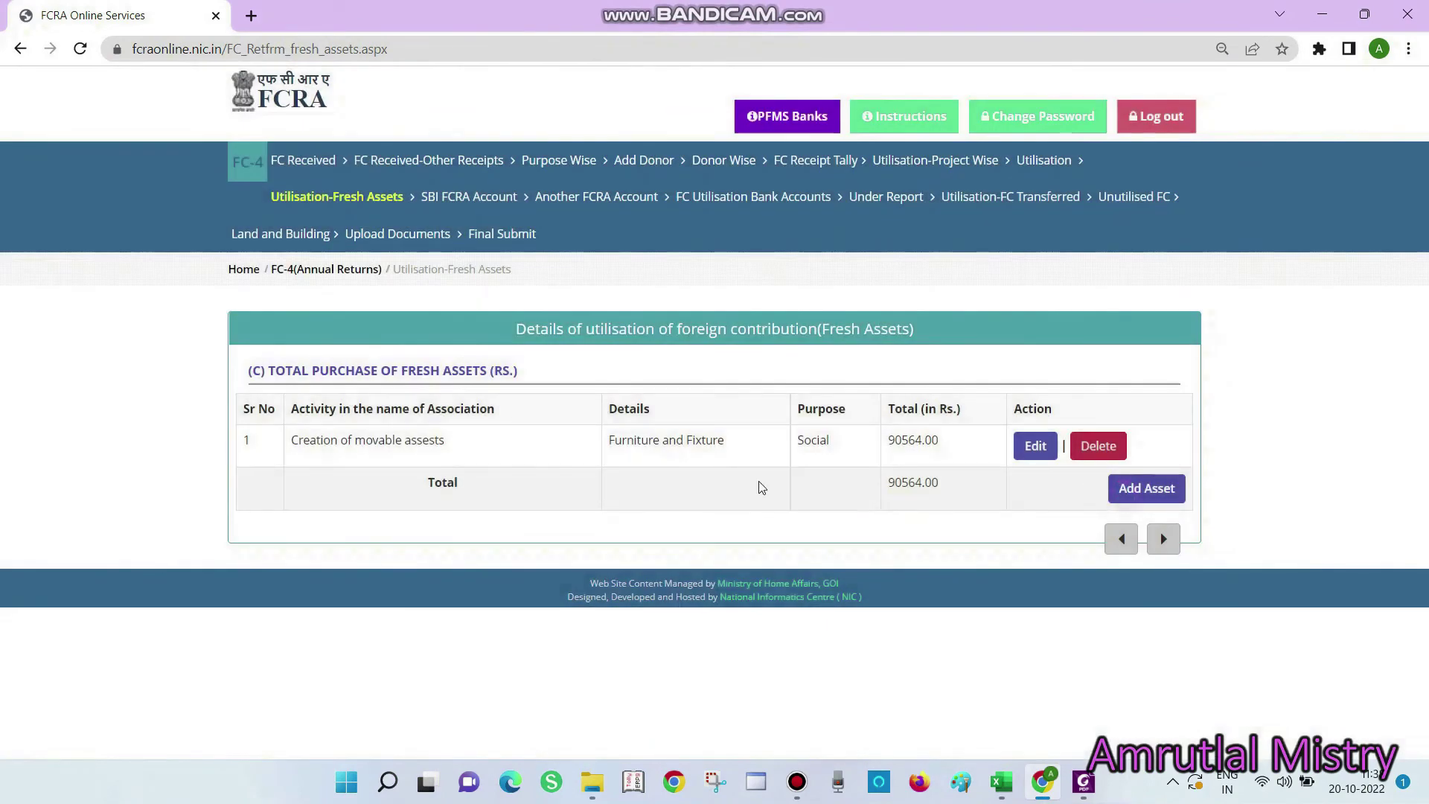
pyautogui.click(317, 267)
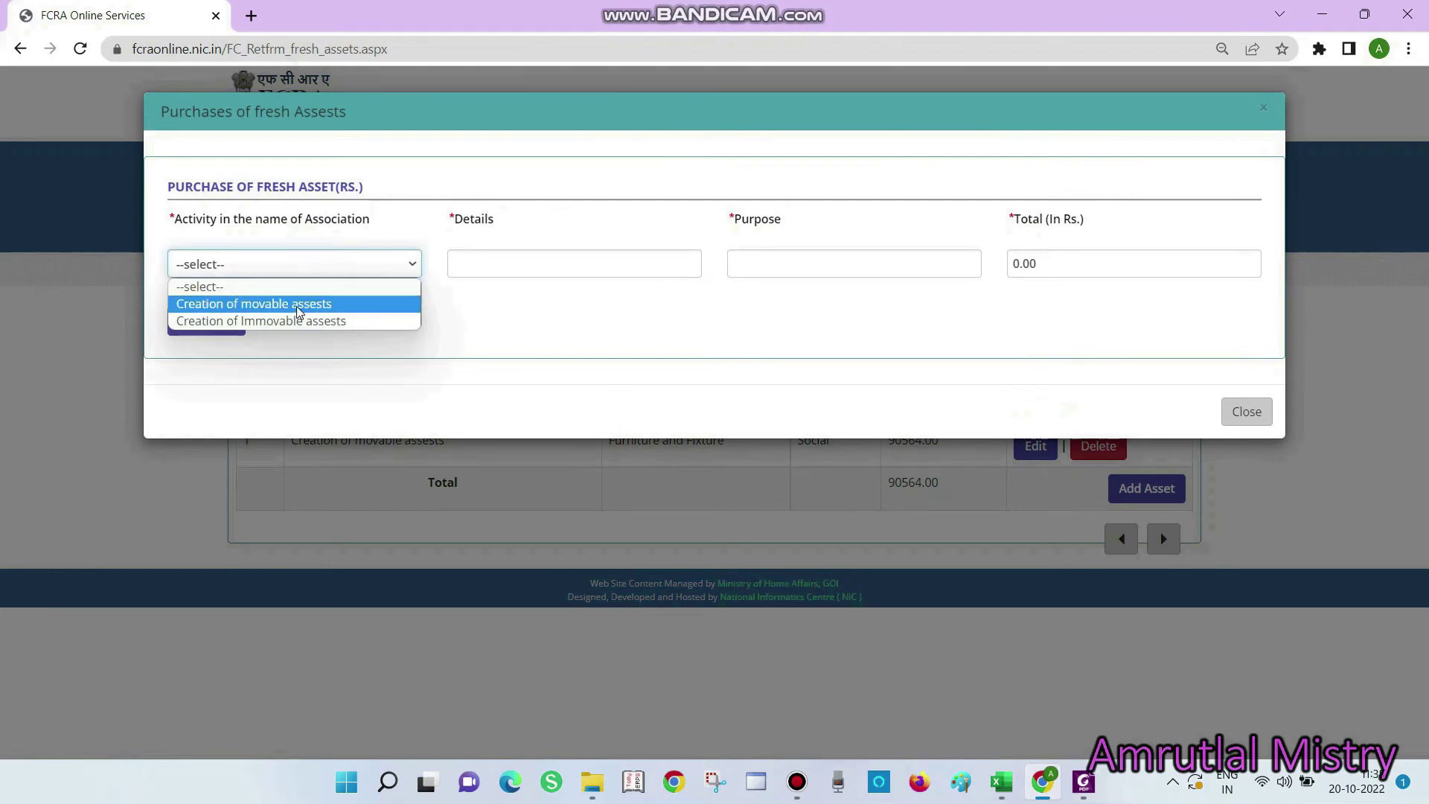
pyautogui.click(297, 311)
pyautogui.click(488, 259)
pyautogui.hotkey('alt', 'Tab')
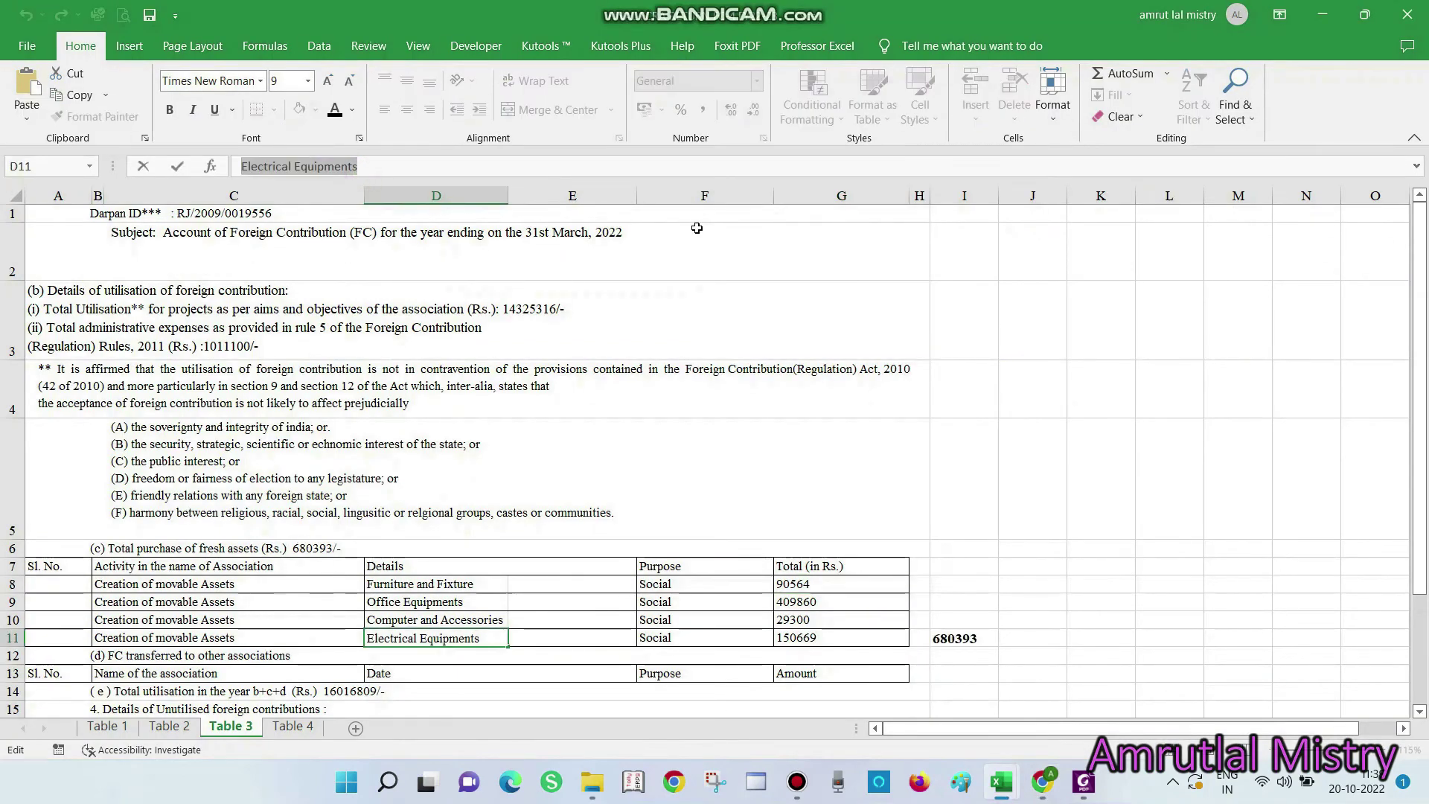
pyautogui.hotkey('ctrl', 'c')
pyautogui.hotkey('alt', 'Tab')
pyautogui.hotkey('ctrl', 'v')
# Set the Electrical Equipments total to 150669 and save, bringing fresh assets to 680393.00
pyautogui.click(763, 253)
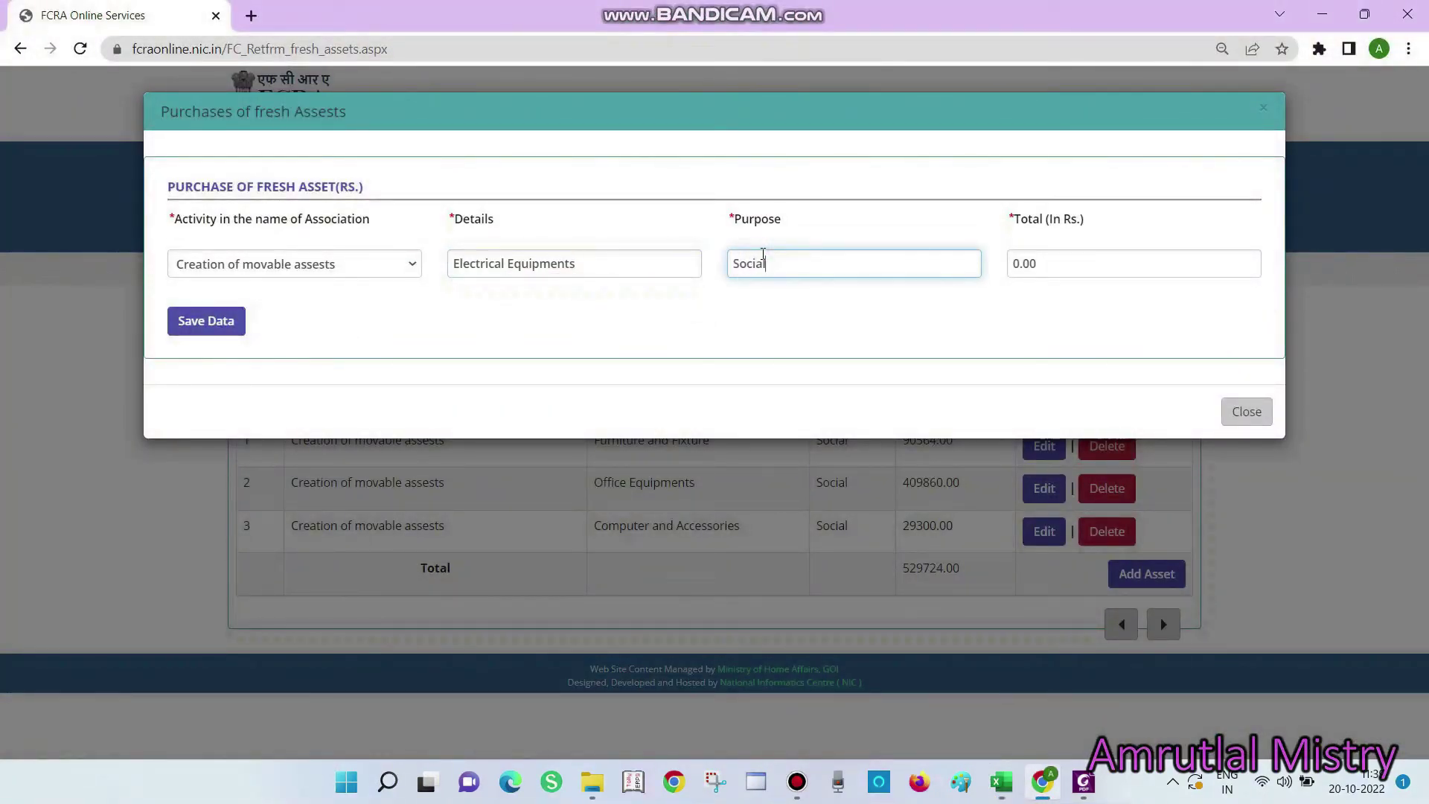
pyautogui.hotkey('alt', 'Tab')
pyautogui.doubleClick(805, 637)
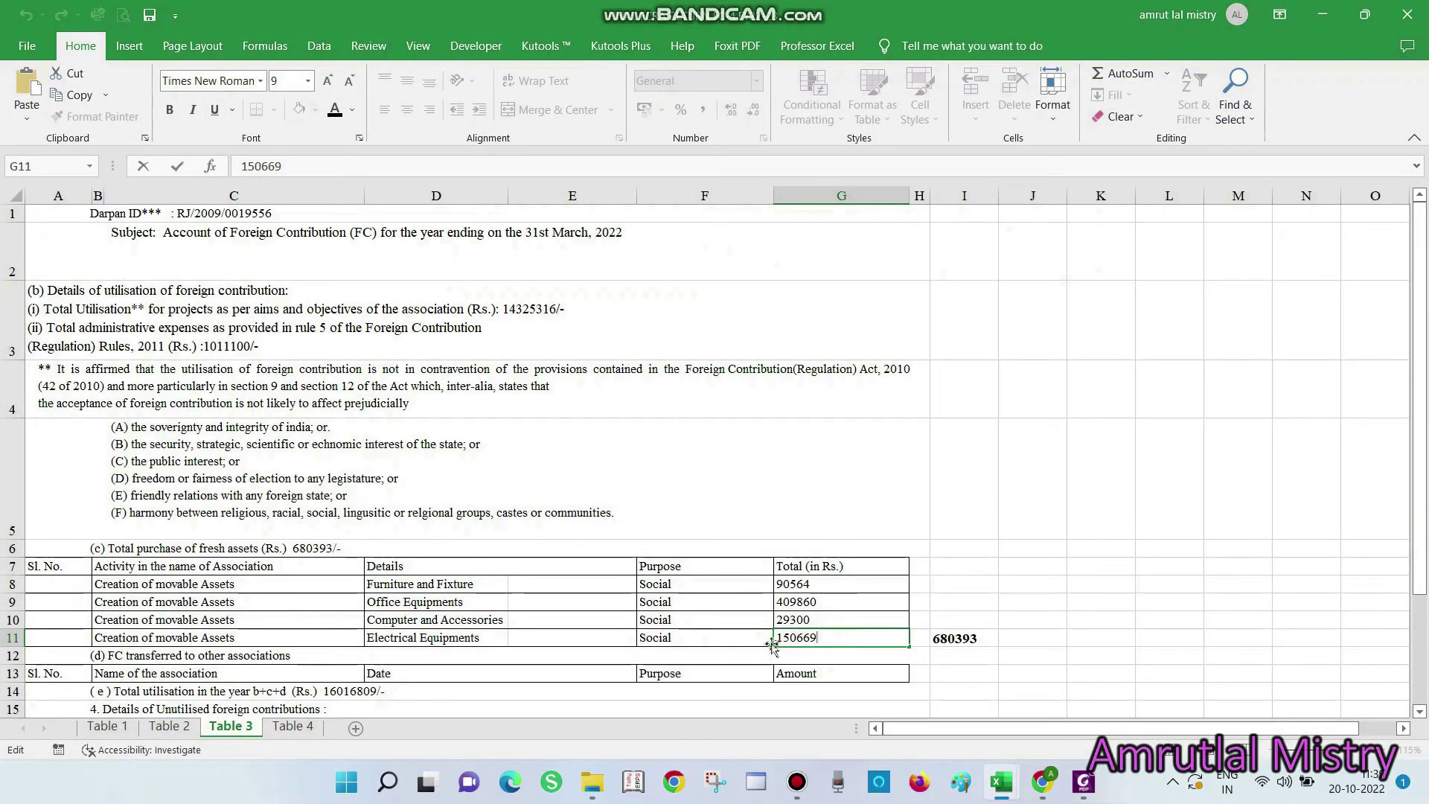
pyautogui.moveTo(774, 641); pyautogui.dragTo(826, 642)
pyautogui.press('Escape')
pyautogui.hotkey('alt', 'Tab')
pyautogui.doubleClick(1058, 262)
pyautogui.hotkey('ctrl', 'v')
pyautogui.click(222, 323)
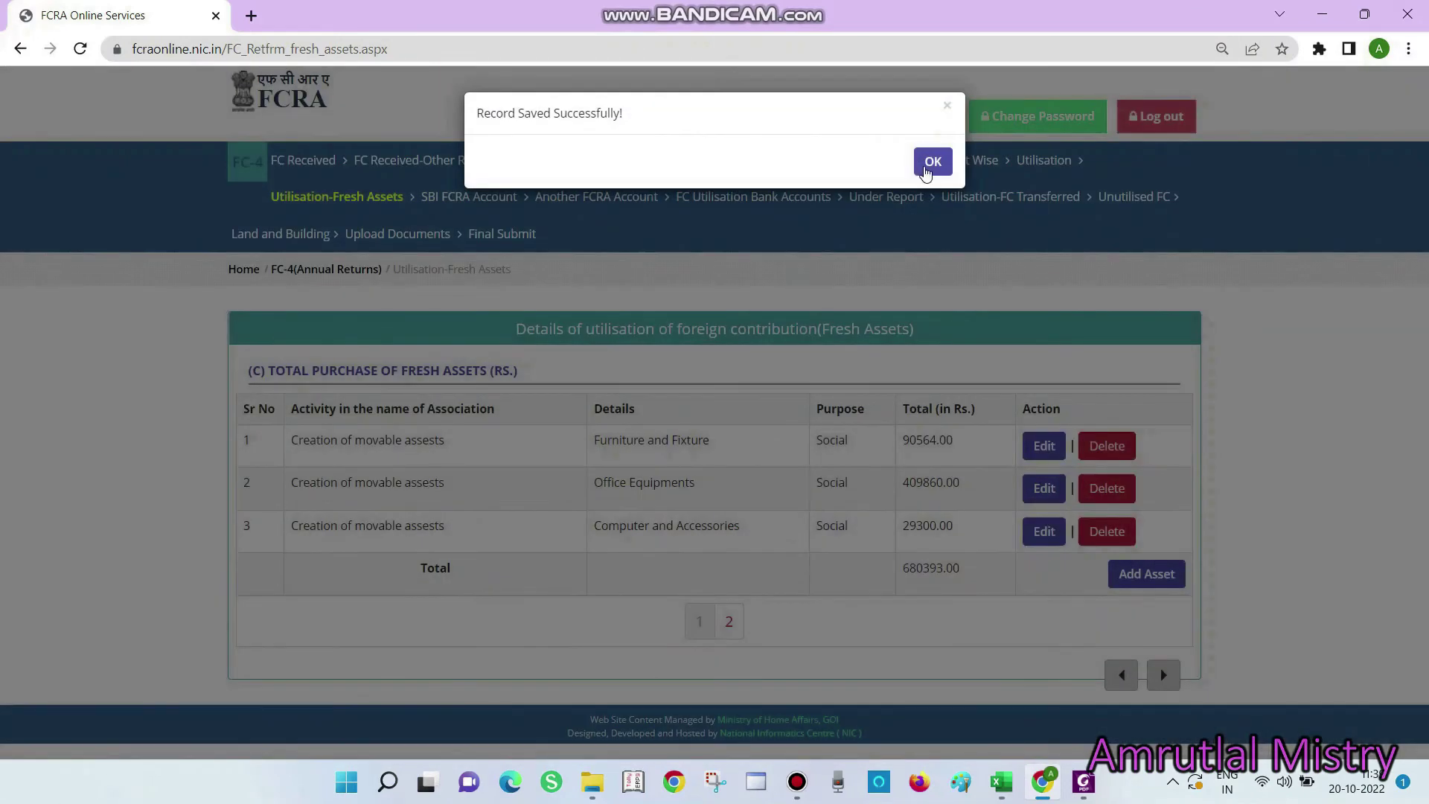
pyautogui.click(931, 160)
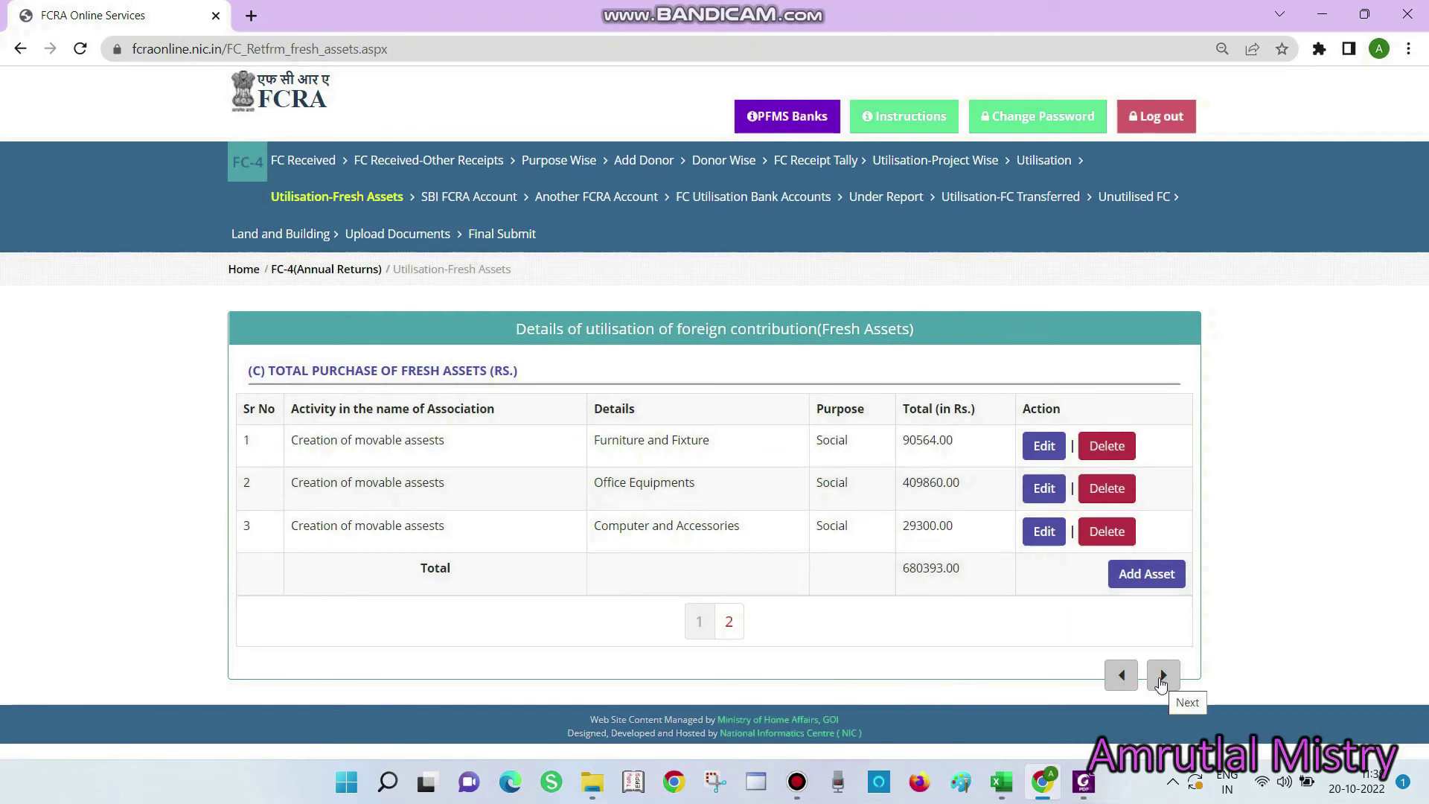
pyautogui.click(1161, 677)
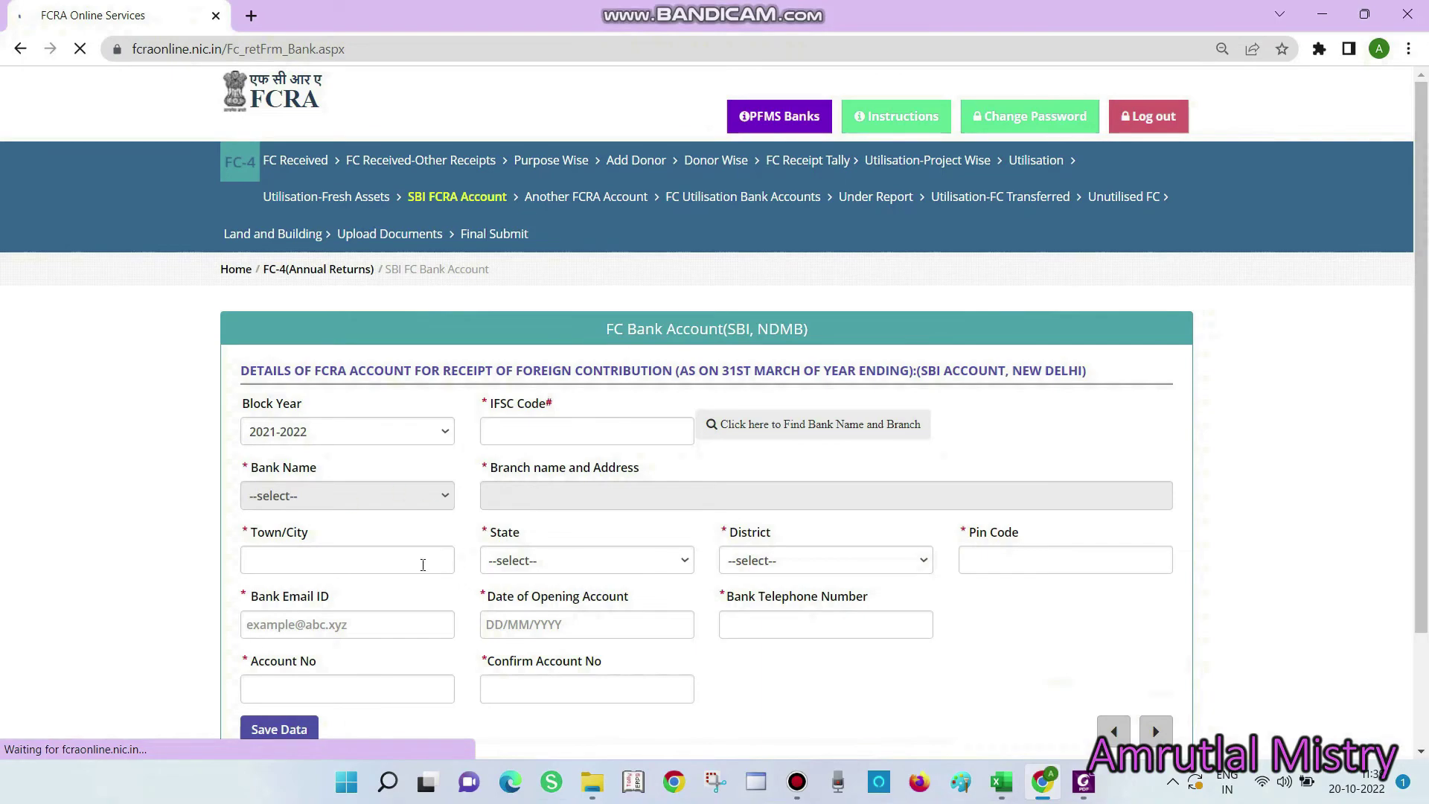
# Copy the IFSC code SBIN0000691 from the spreadsheet
pyautogui.hotkey('alt', 'Tab')
pyautogui.hotkey('shift', 'Left')
pyautogui.hotkey('shift', 'Left')
pyautogui.hotkey('shift', 'Left')
pyautogui.hotkey('shift', 'Left')
pyautogui.hotkey('shift', 'Left')
pyautogui.hotkey('shift', 'Home')
pyautogui.hotkey('ctrl', 'c')
pyautogui.press('Escape')
pyautogui.hotkey('alt', 'Tab')
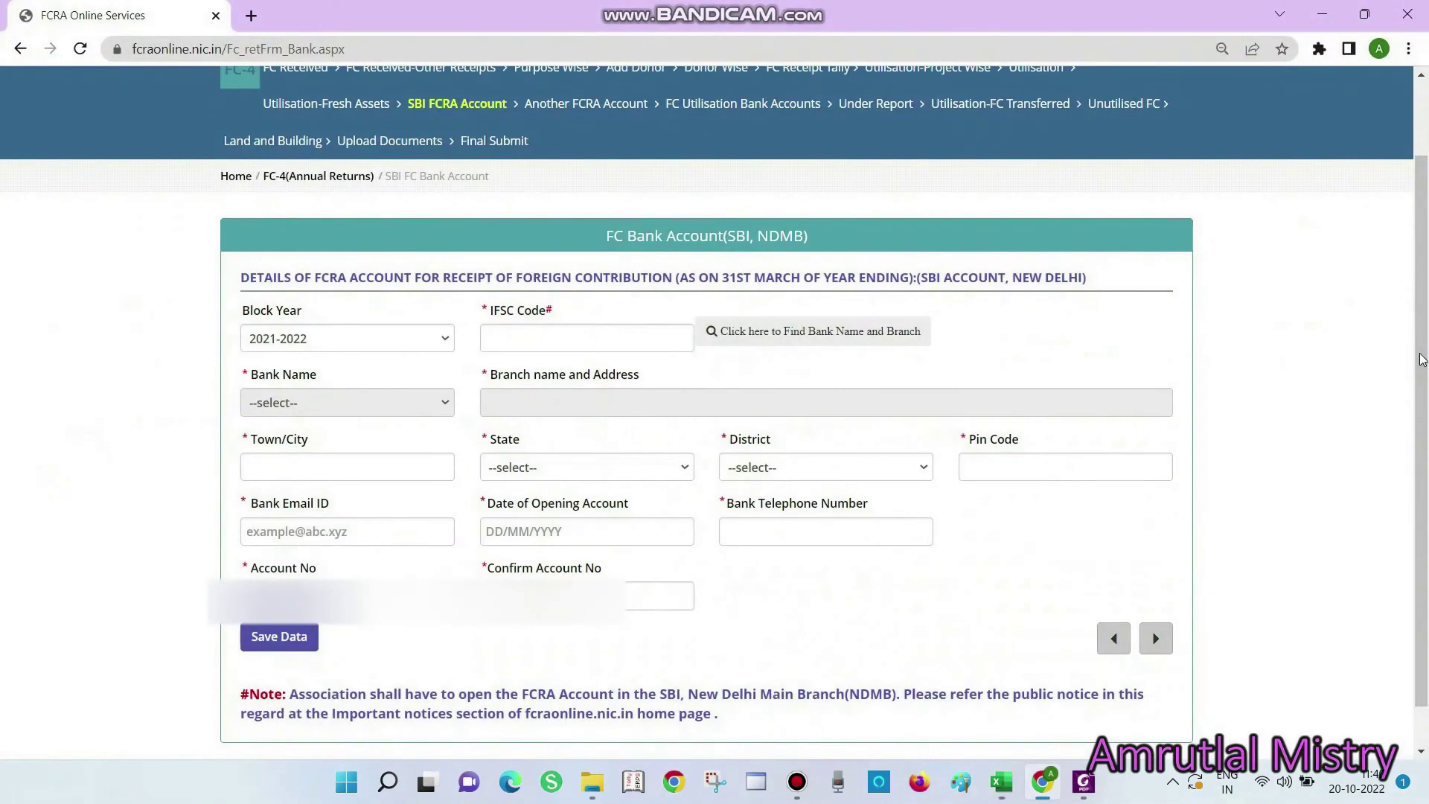
# Paste SBIN0000691 into IFSC Code and fill in the State Bank of India, New Delhi bank name and branch
pyautogui.click(617, 337)
pyautogui.hotkey('ctrl', 'v')
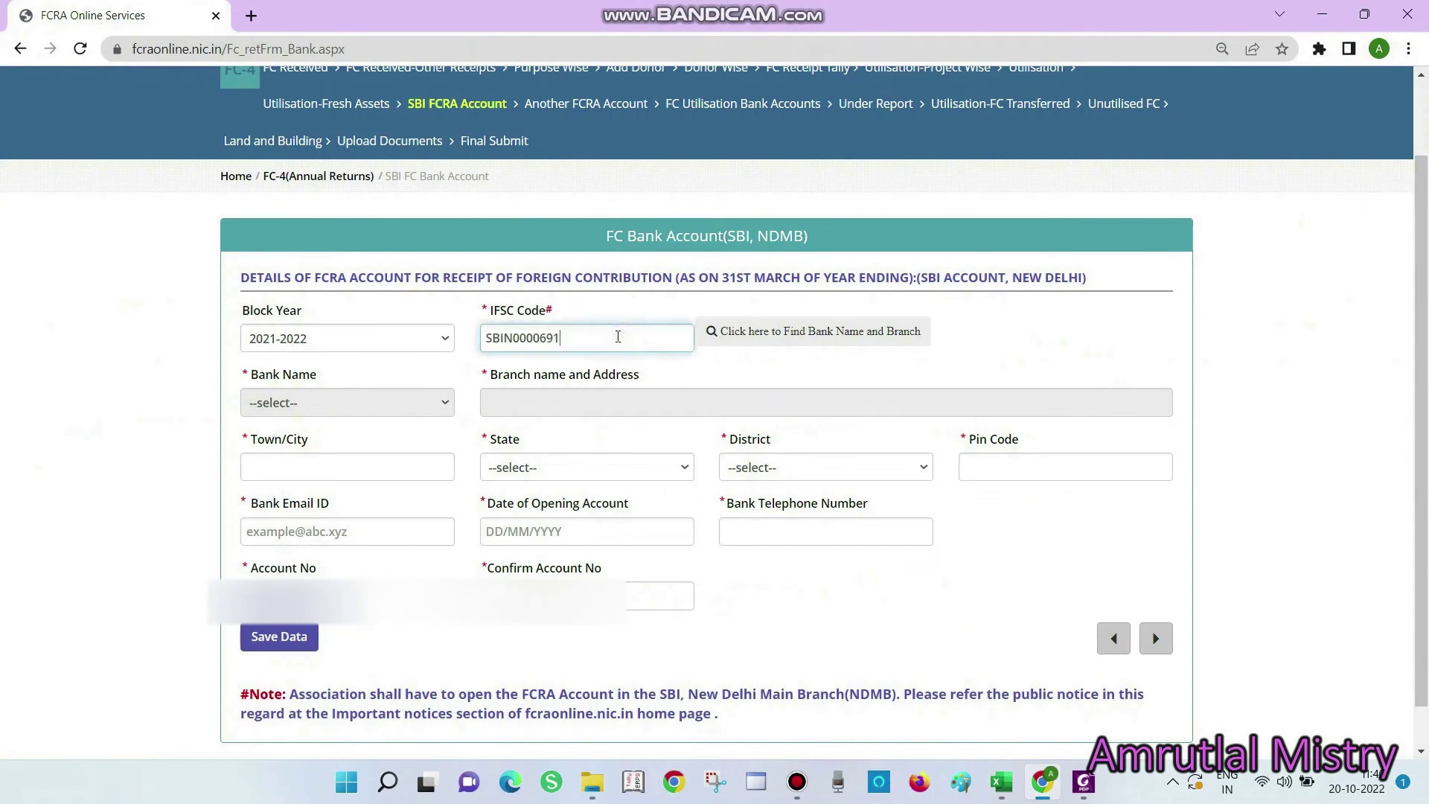
pyautogui.click(728, 369)
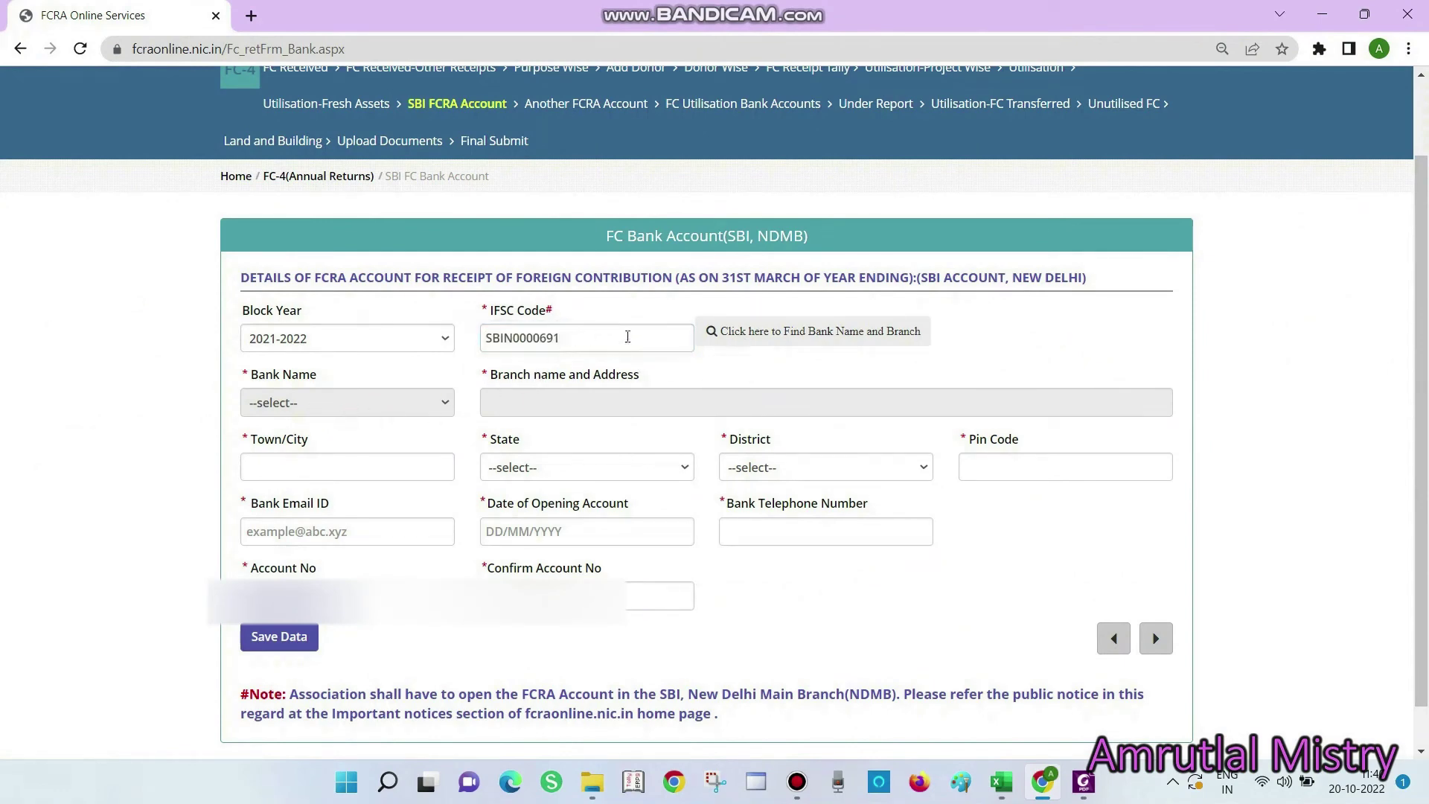
pyautogui.click(597, 336)
pyautogui.click(716, 332)
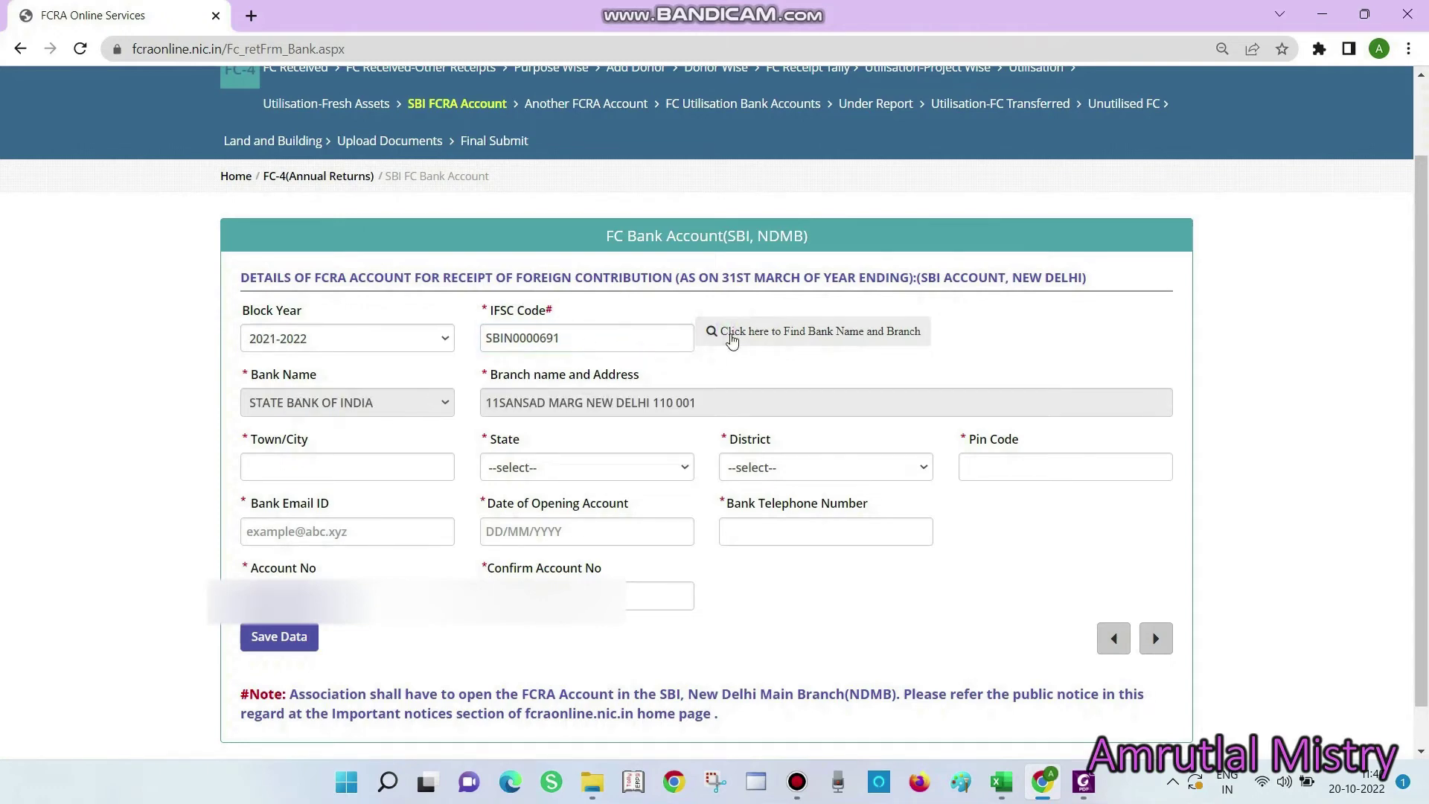
# Save the SBI FCRA account details, decline Chrome's address prompt, and continue to Upload Documents
pyautogui.click(566, 596)
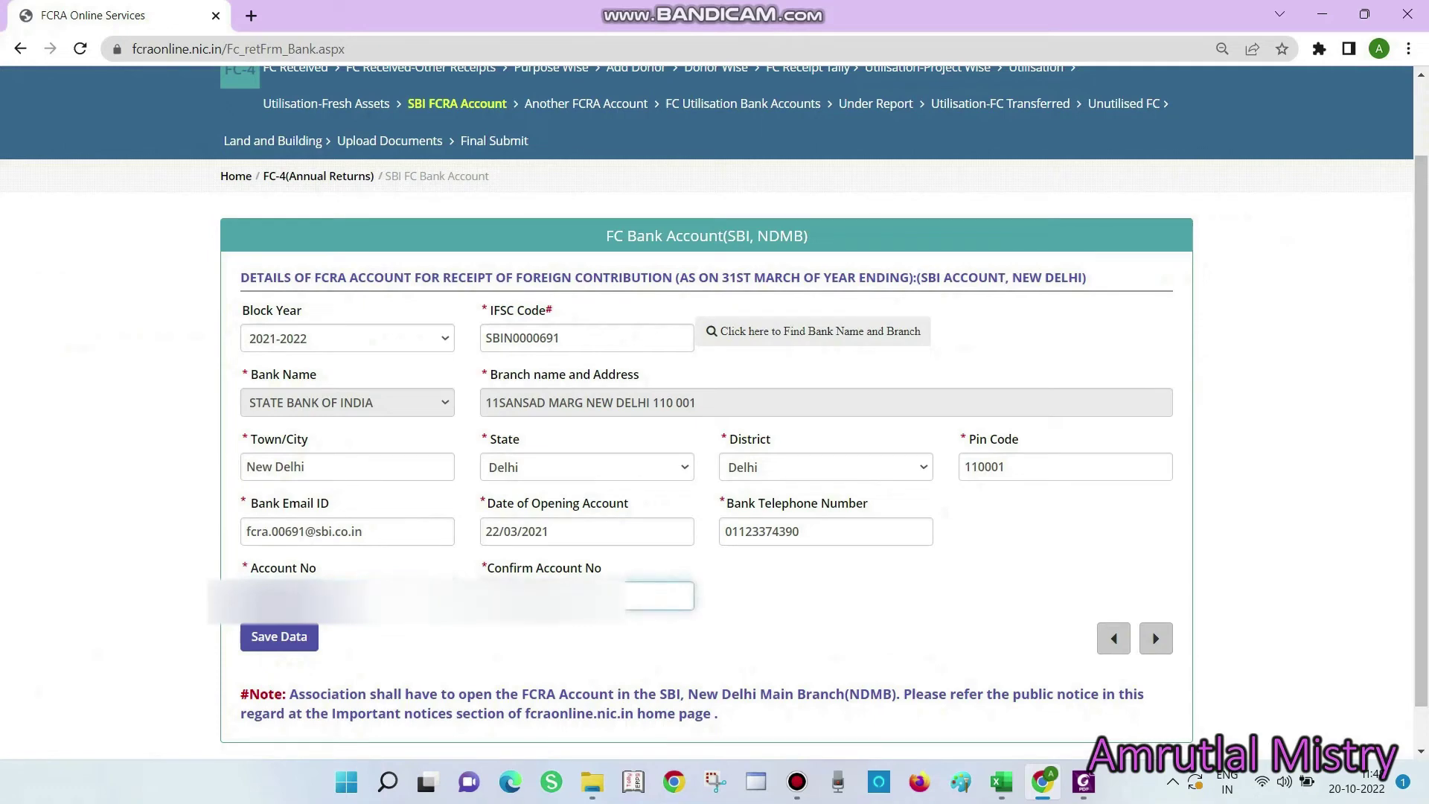
pyautogui.click(301, 643)
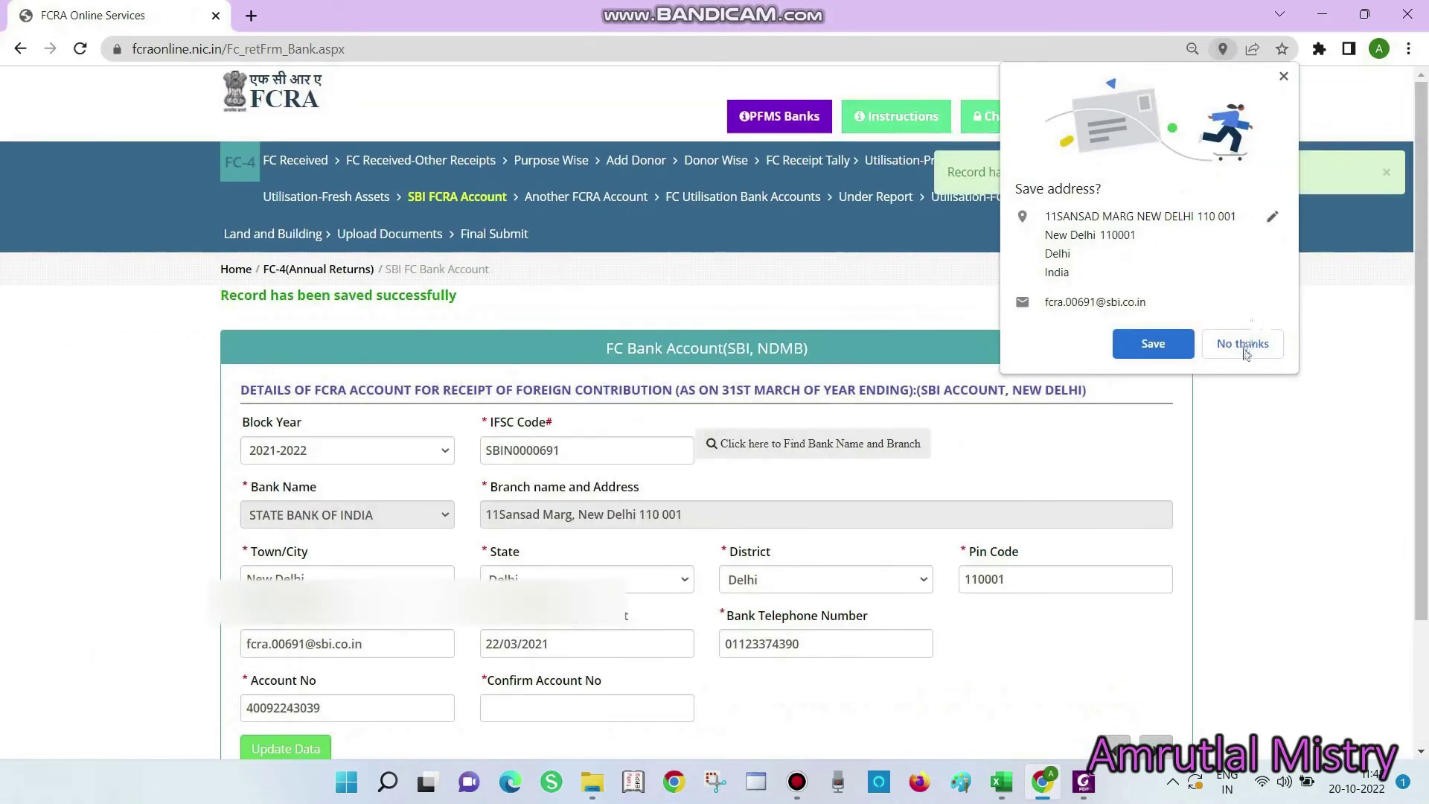
pyautogui.click(1242, 344)
pyautogui.scroll(-1, 1161, 596)
pyautogui.click(1154, 661)
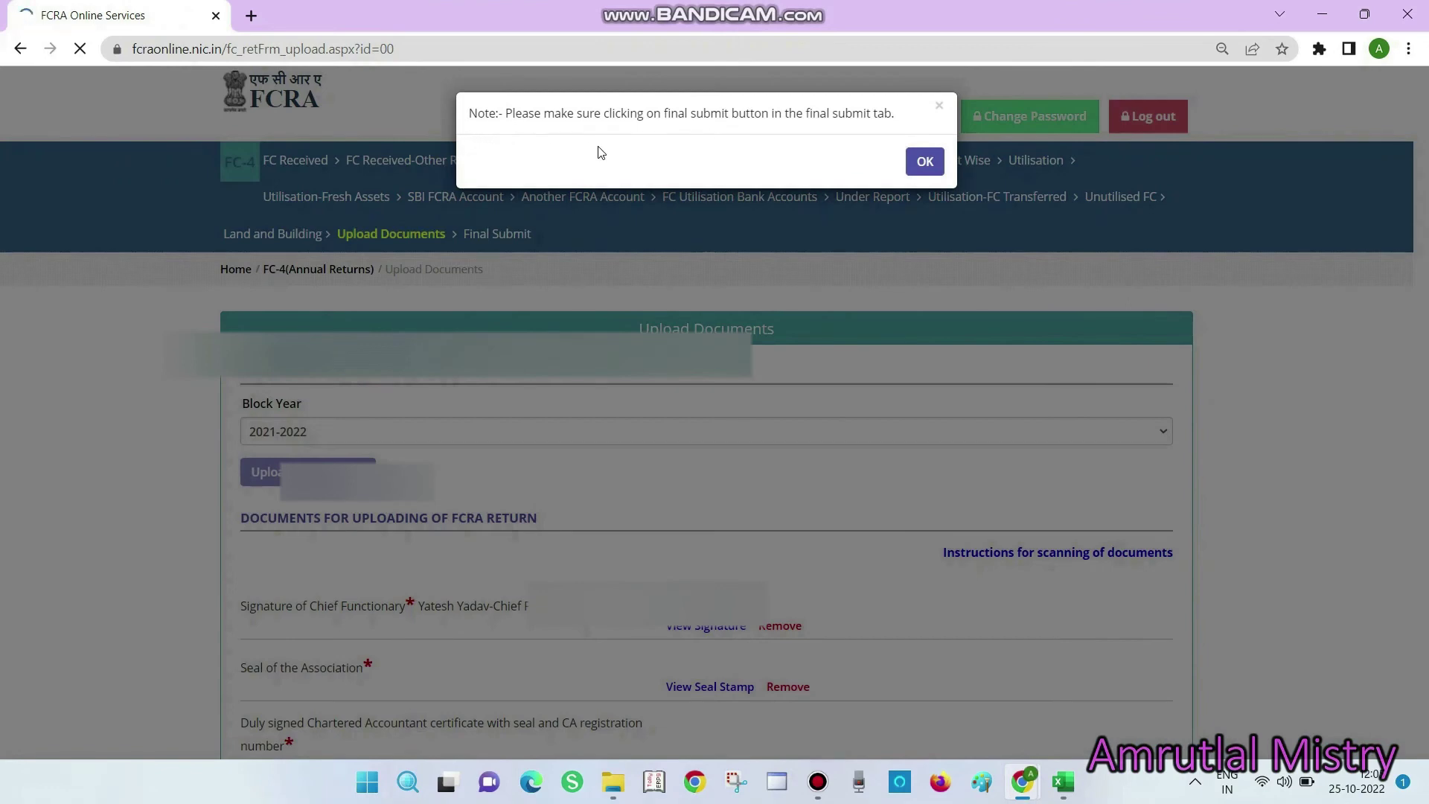
# Acknowledge the final-submit reminder on the Upload Documents page and scroll down
pyautogui.click(925, 163)
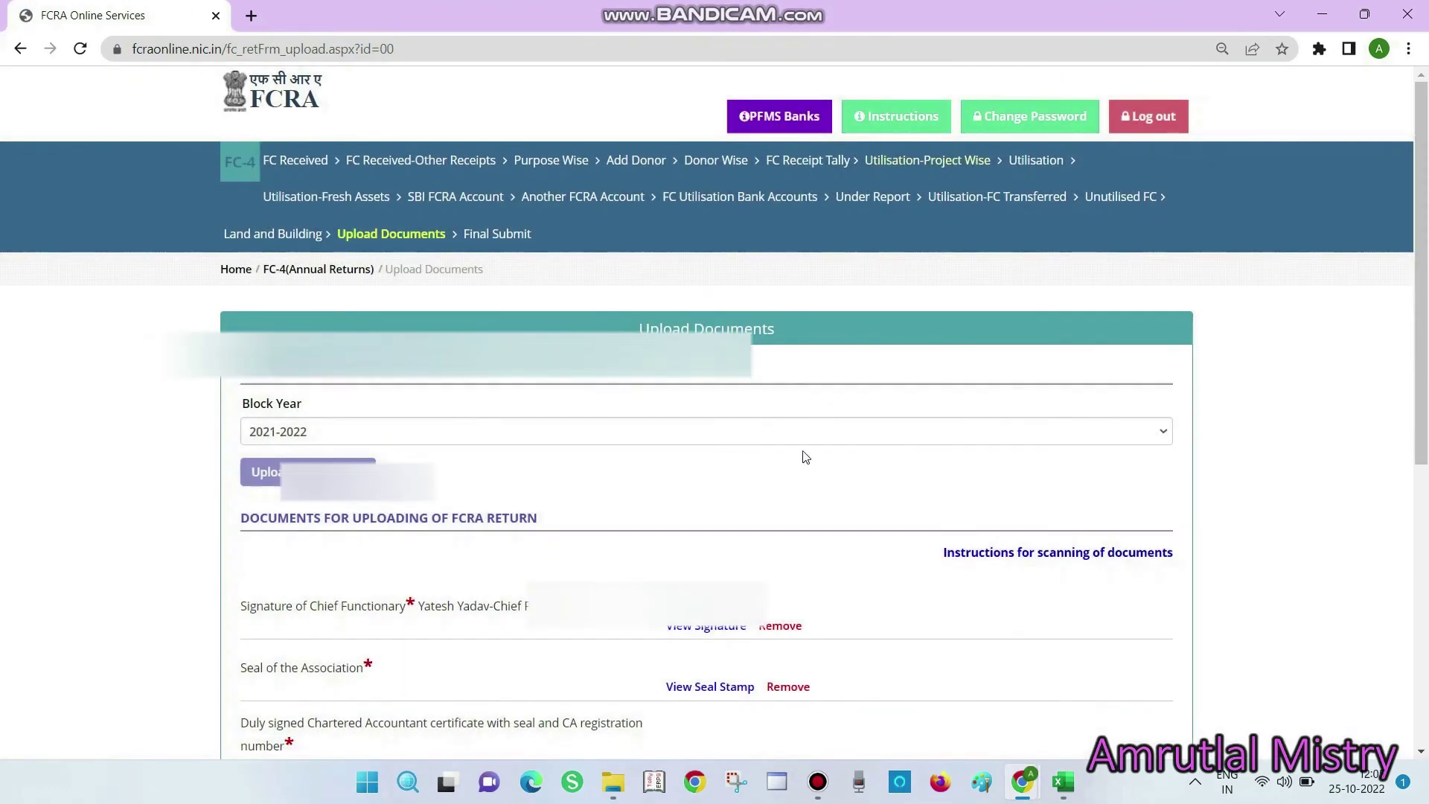
pyautogui.scroll(-7, 777, 502)
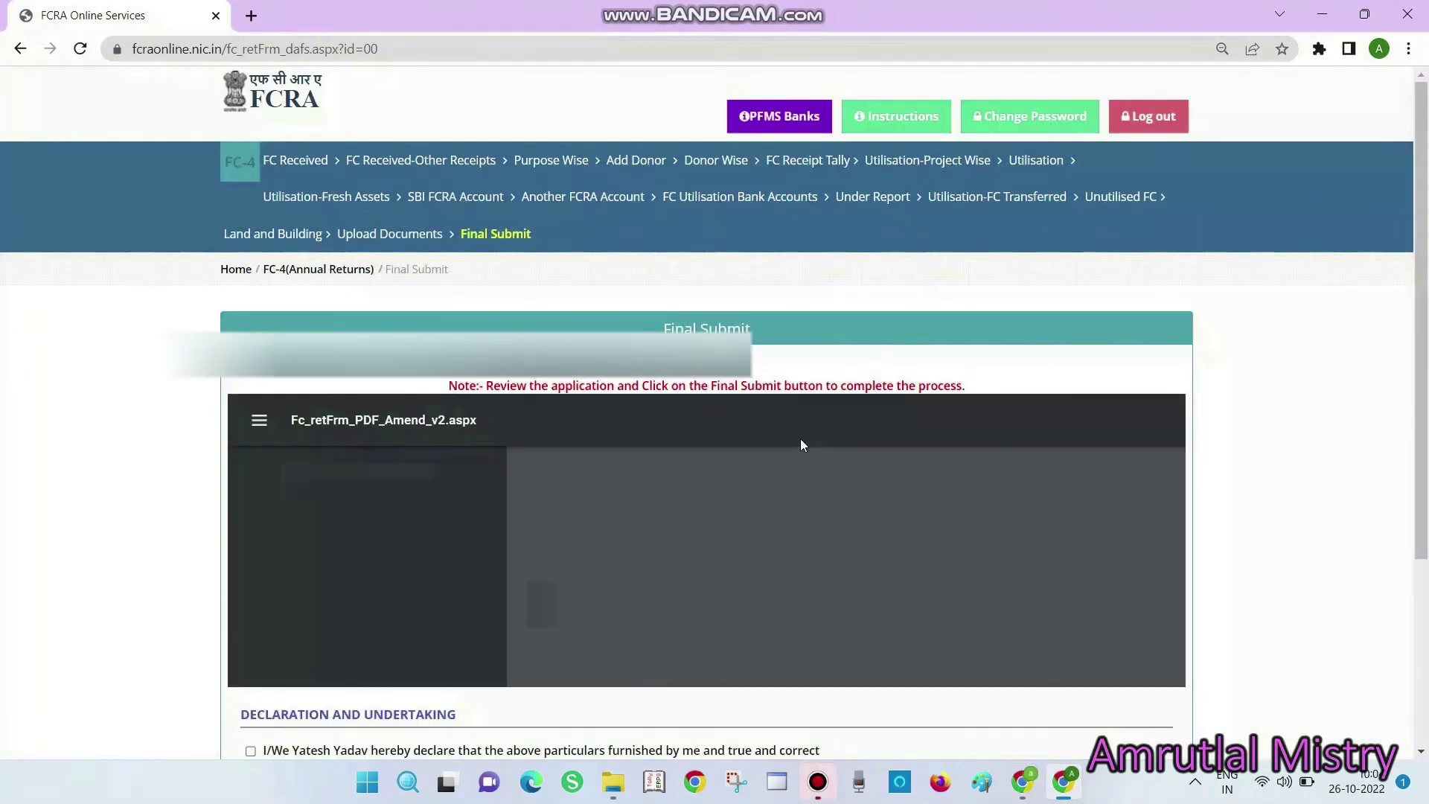
# Review the declaration, close the mail inbox tab, and open the printable FC-4 application
pyautogui.scroll(-3, 801, 445)
pyautogui.scroll(-1, 801, 445)
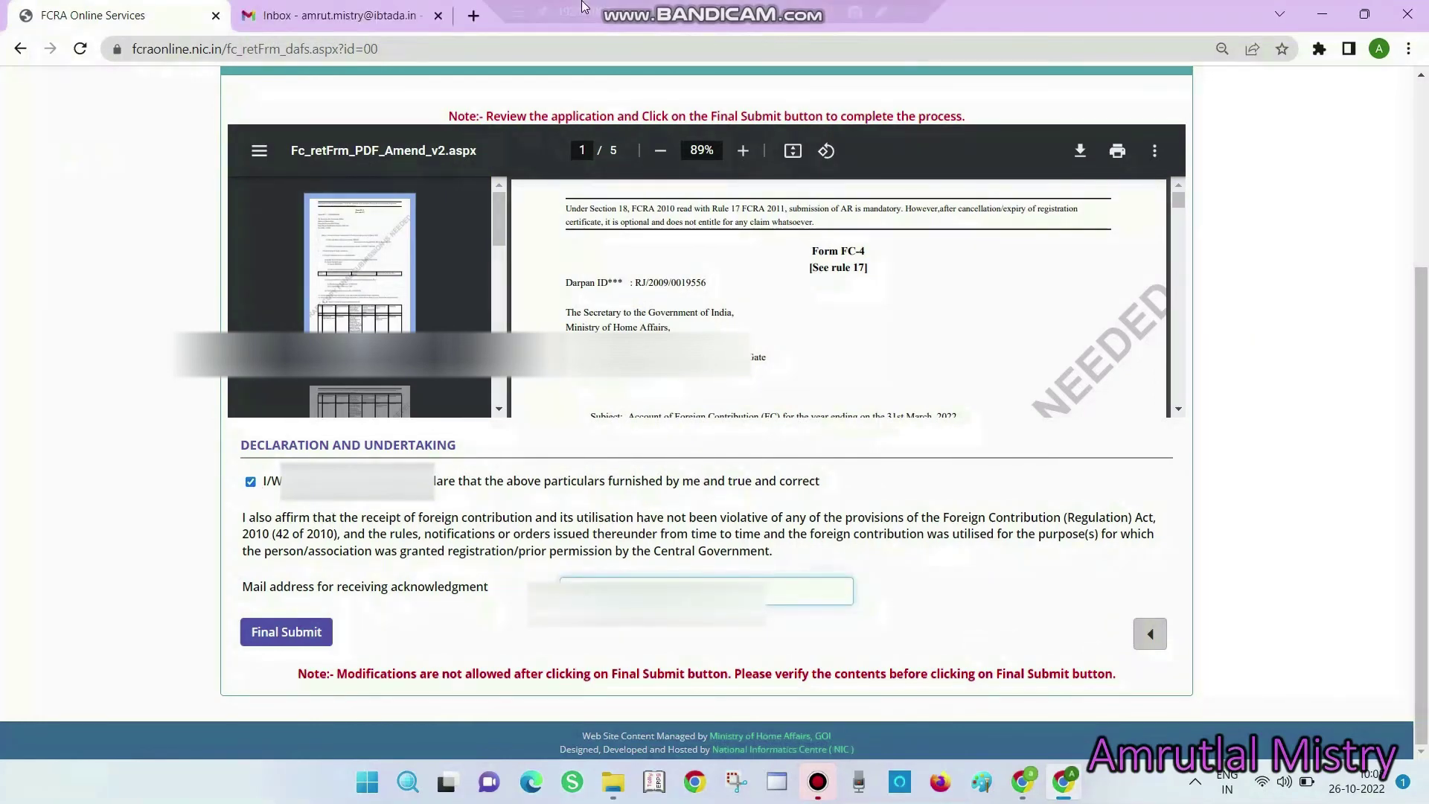
pyautogui.click(438, 15)
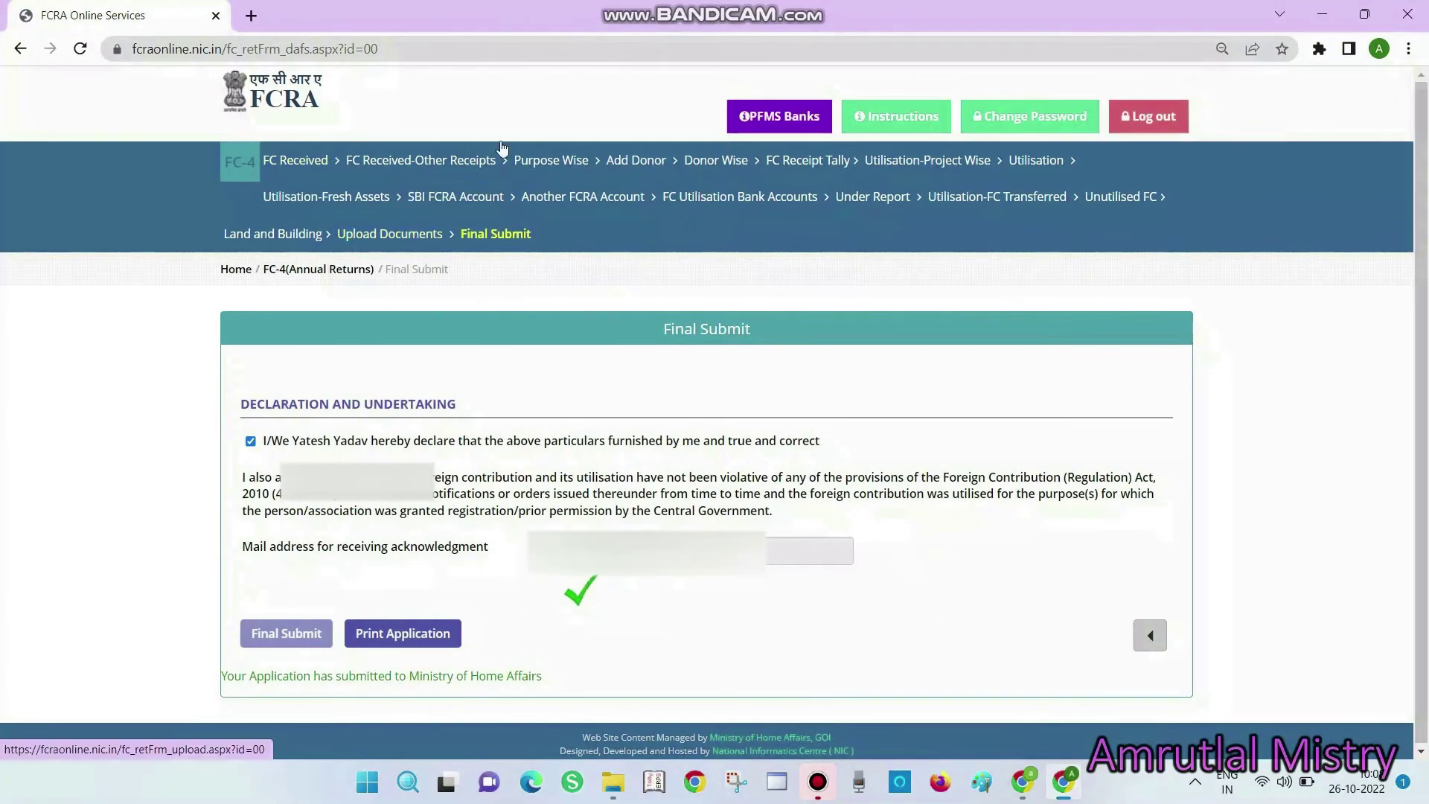
pyautogui.click(400, 638)
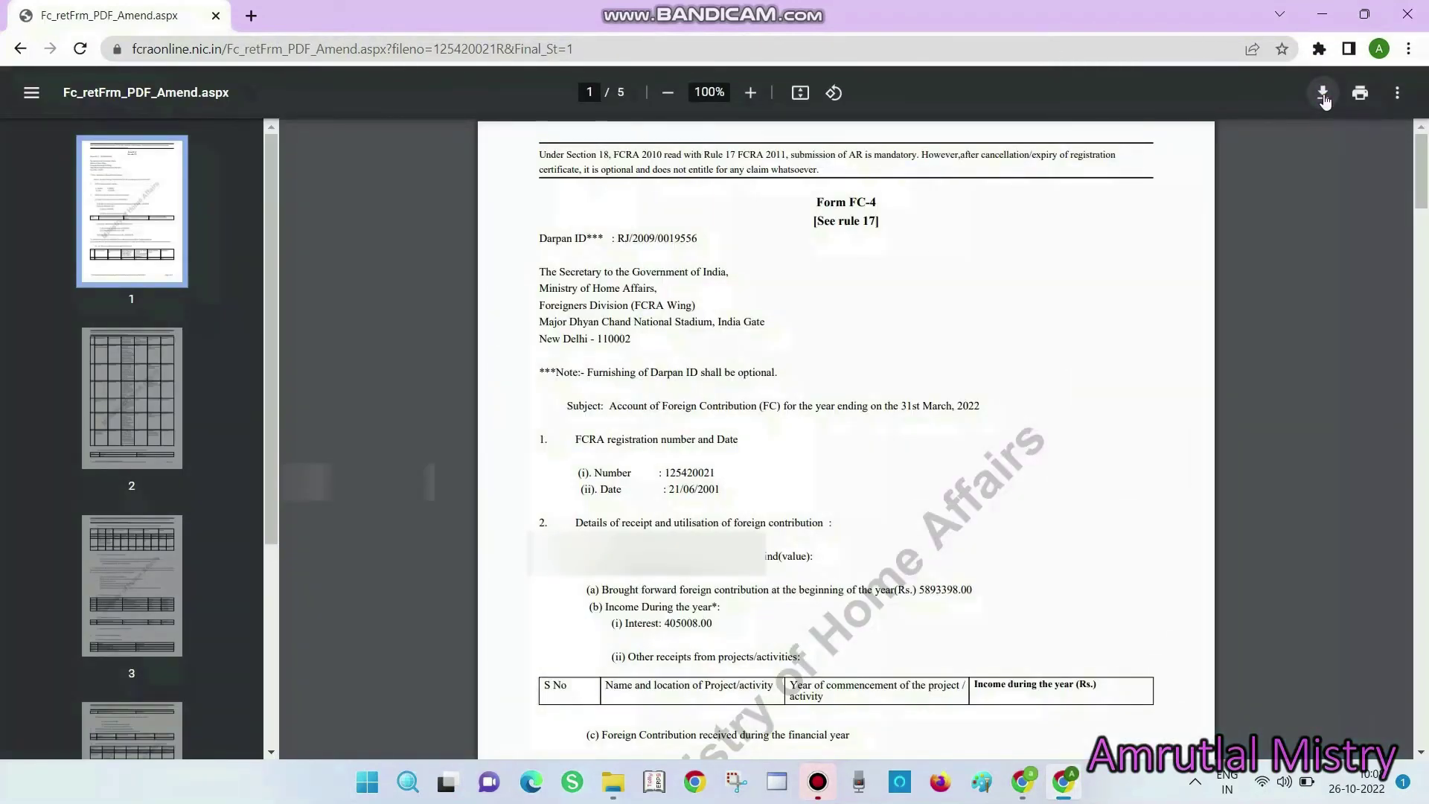
# Download the Form FC-4 PDF from the viewer to bring up Save As
pyautogui.click(1323, 93)
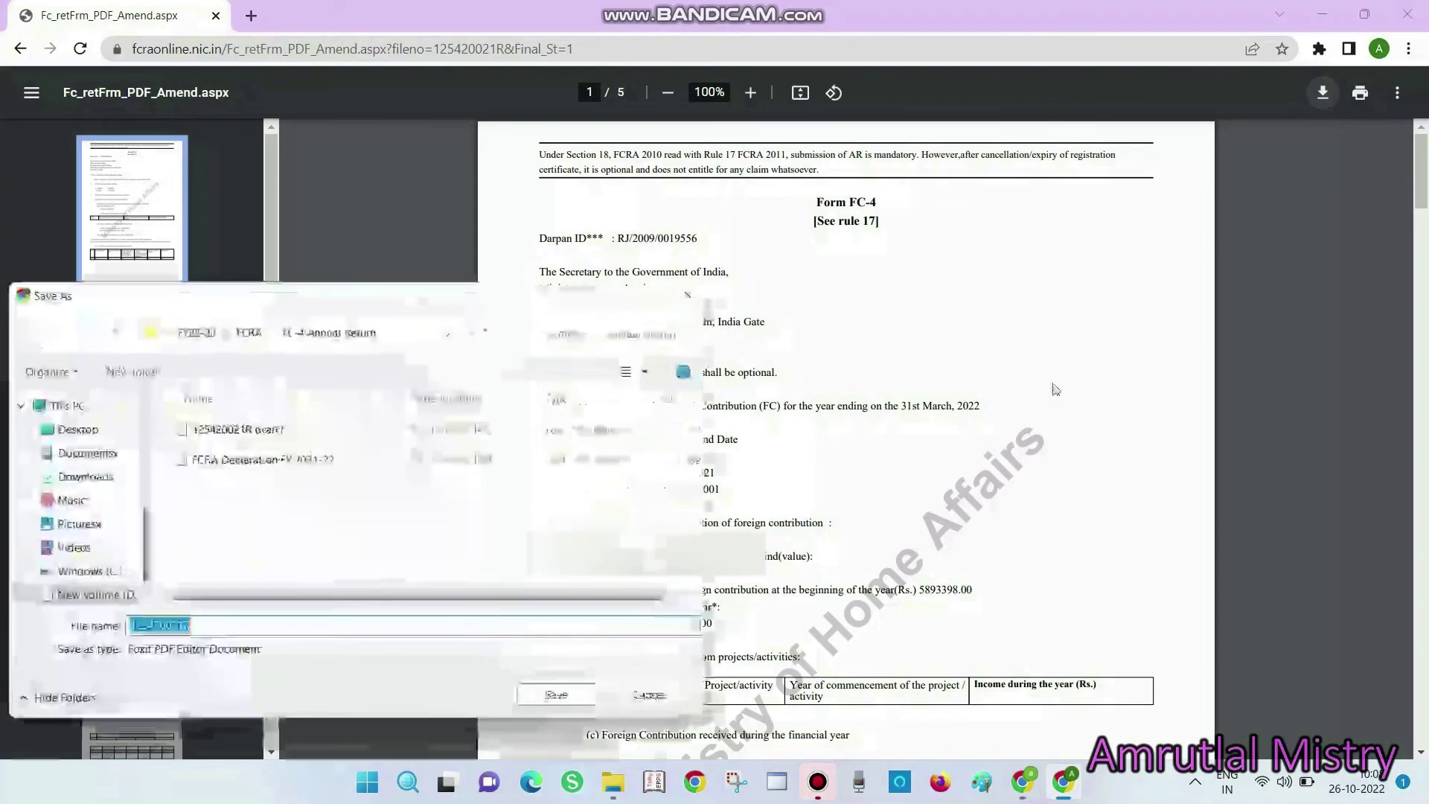